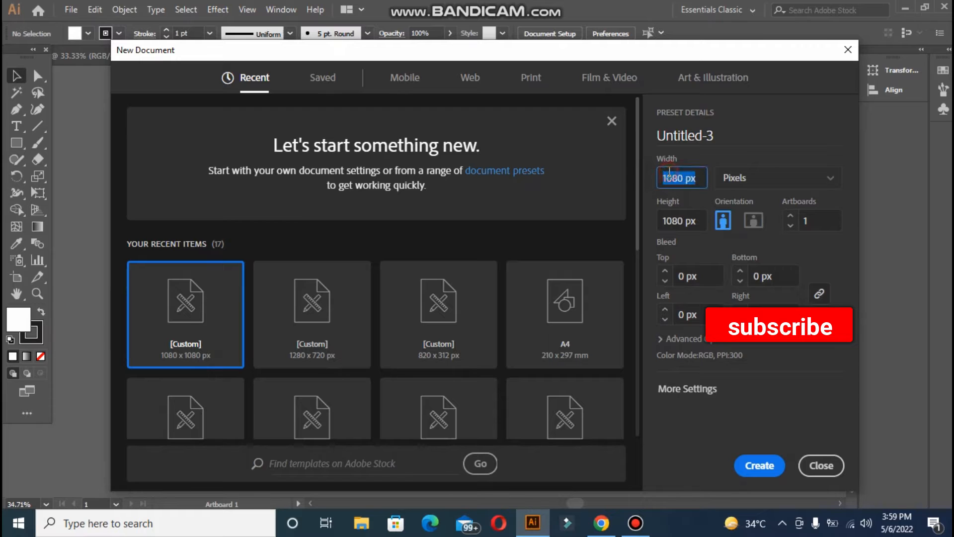
click(671, 219)
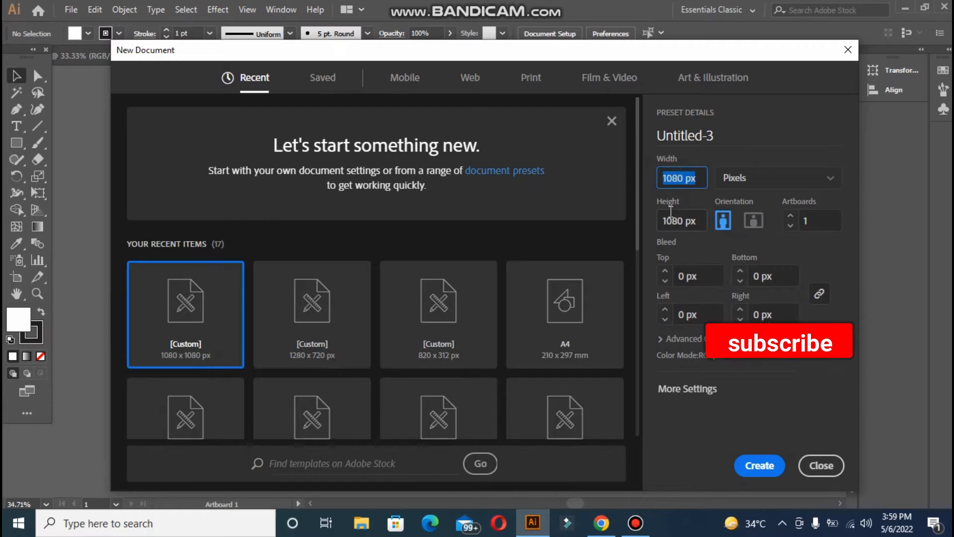
click(683, 338)
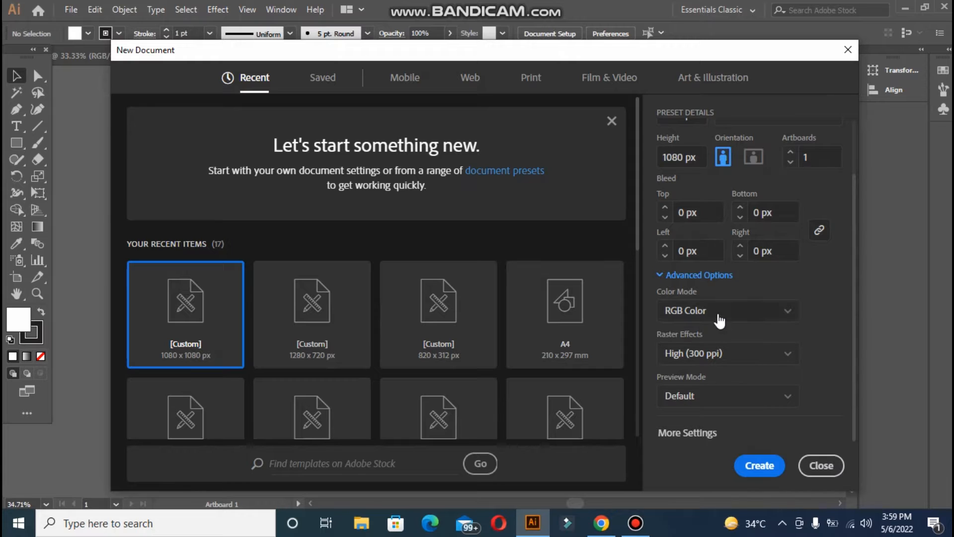
click(821, 465)
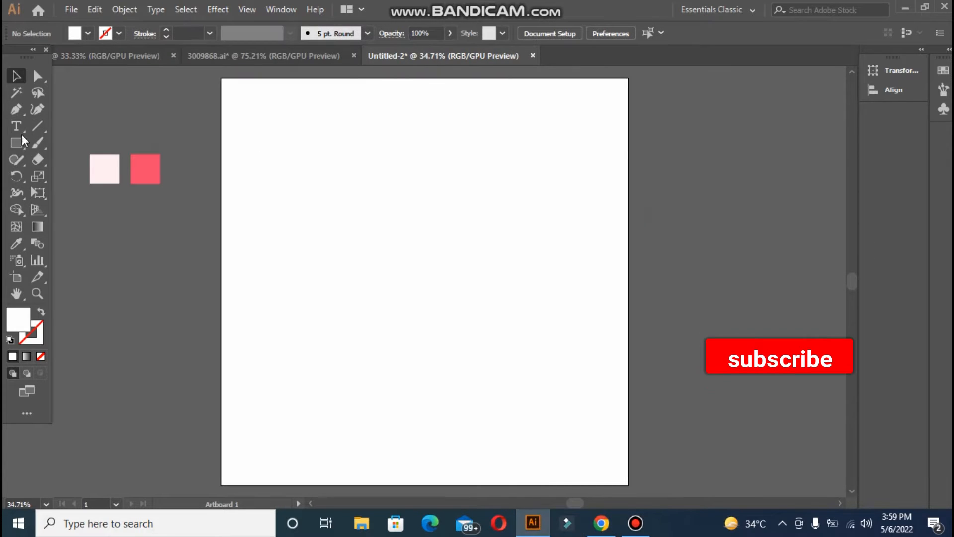
Step: Draw a rectangle covering the whole artboard and fill it with the color sampled from the light pink swatch
click(17, 142)
drag(221, 79, 628, 485)
click(17, 243)
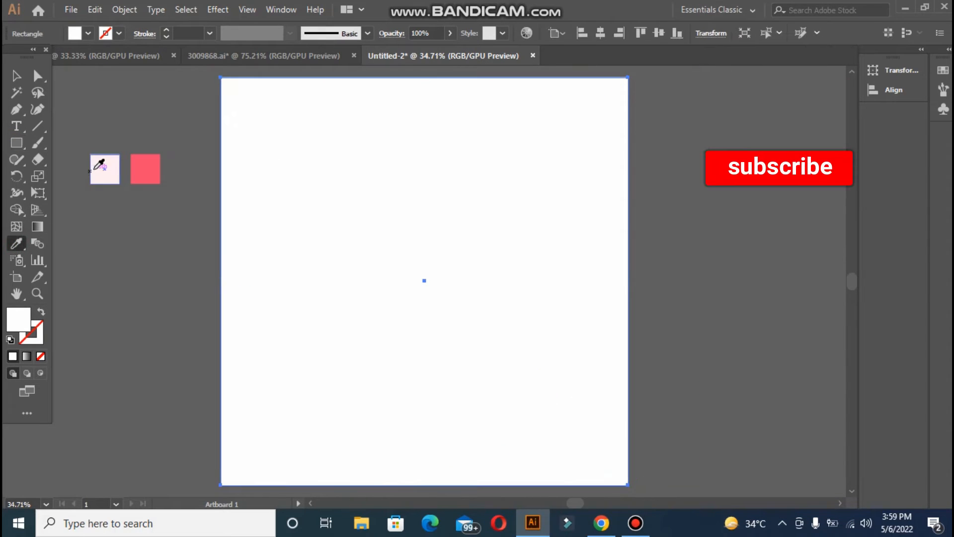
click(102, 167)
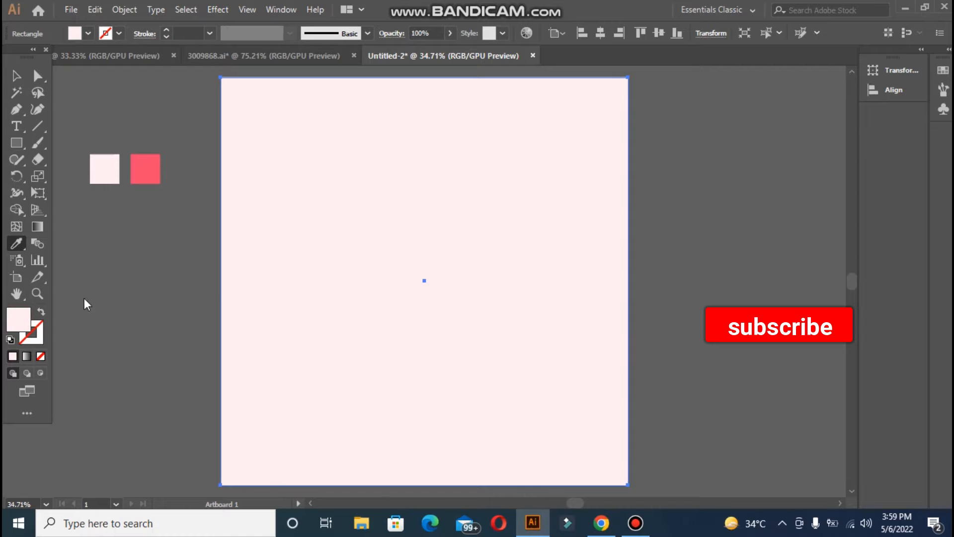
Step: Change the background rectangle's fill to a slightly deeper soft pink, #F9CDDA
double_click(25, 326)
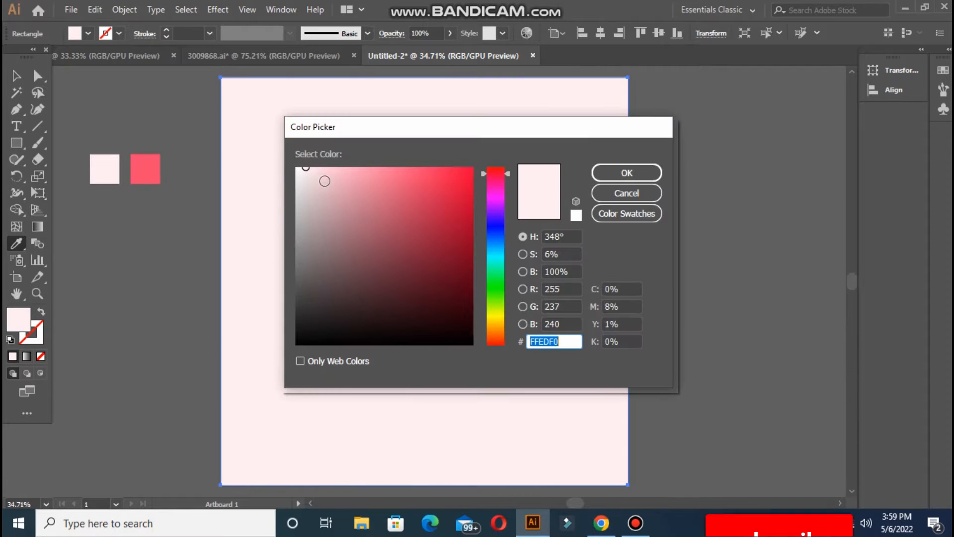
click(323, 181)
click(603, 176)
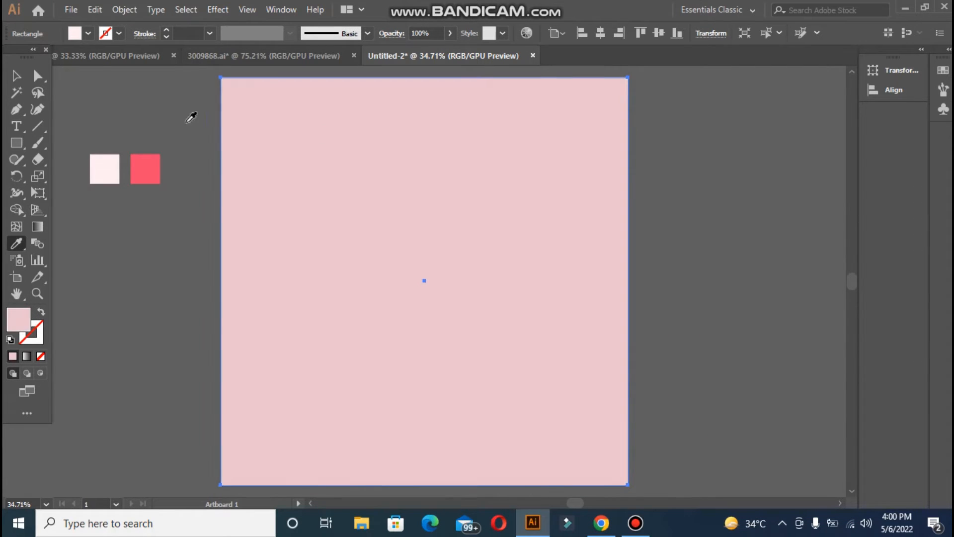
double_click(21, 325)
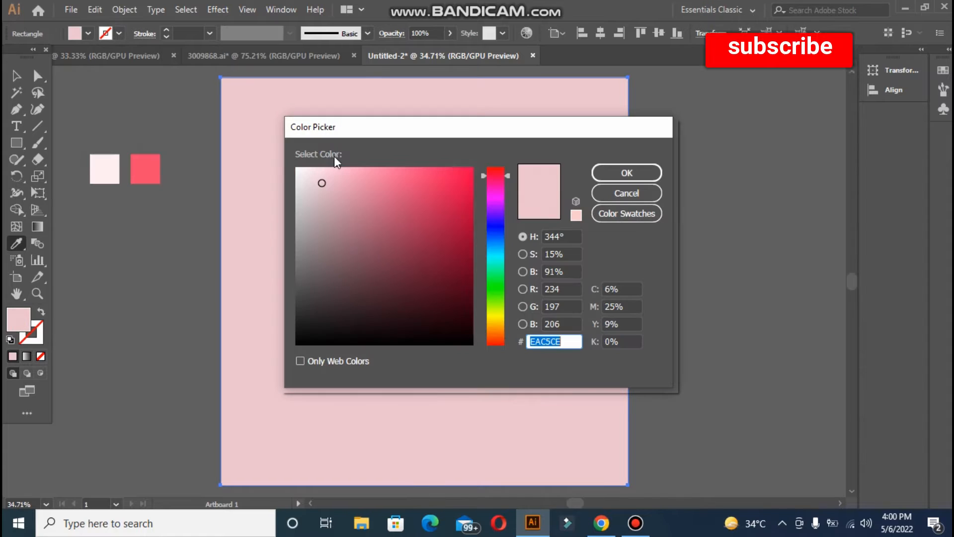
click(316, 178)
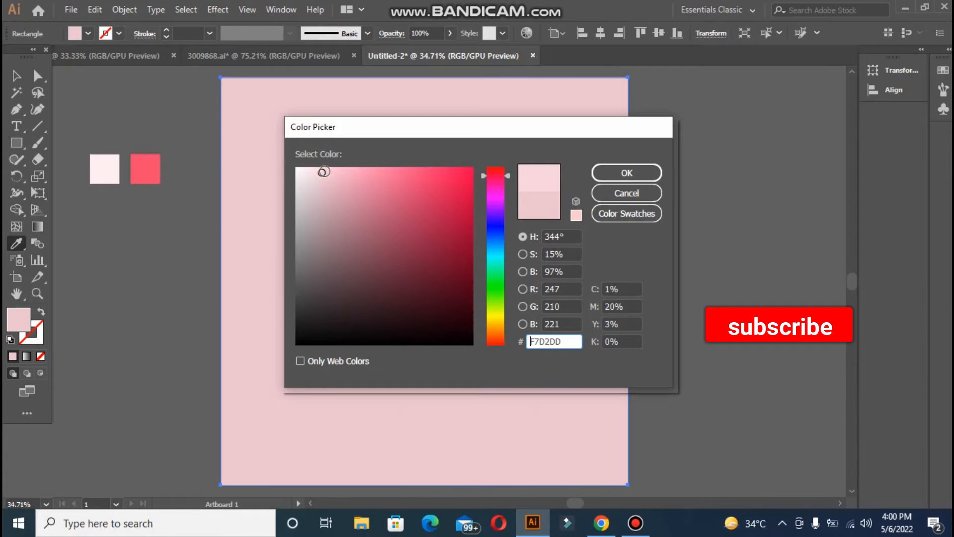
click(327, 171)
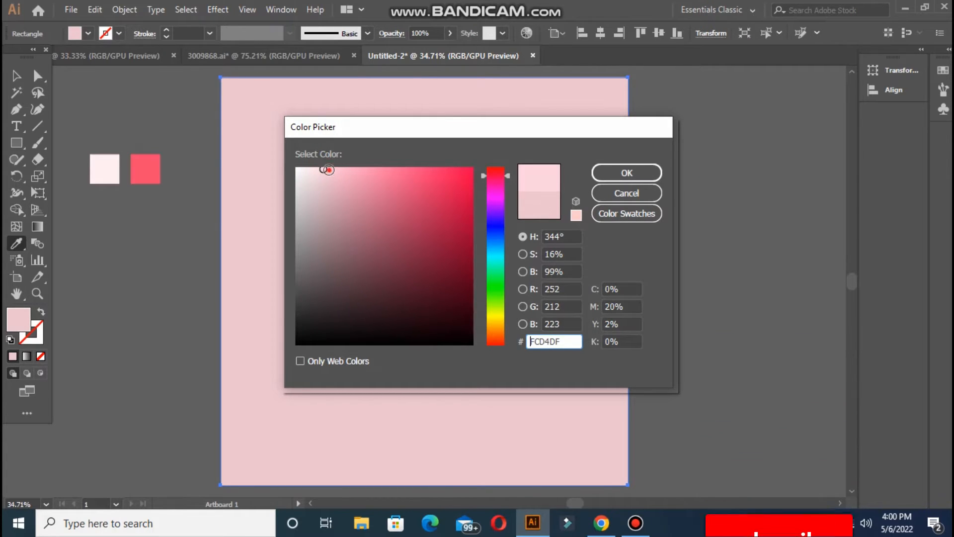
click(618, 176)
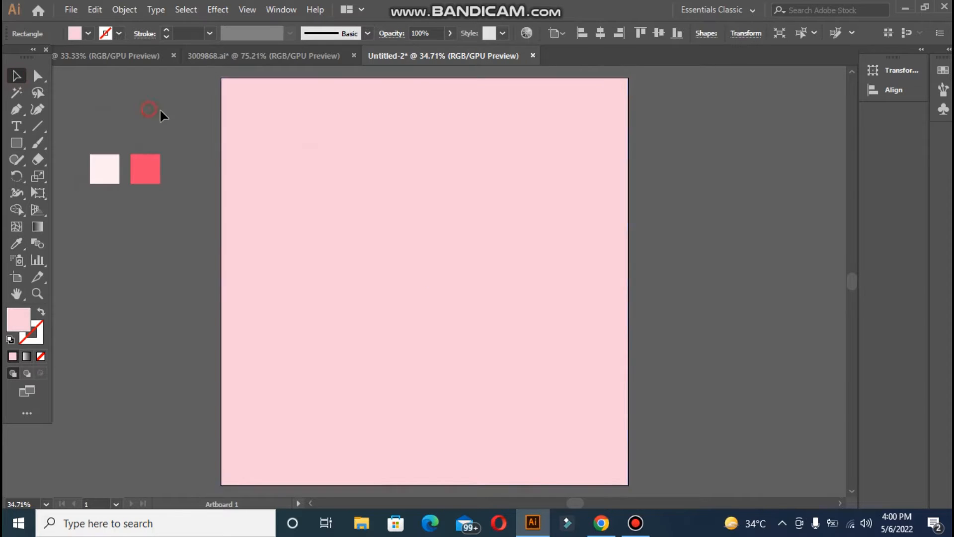
click(328, 172)
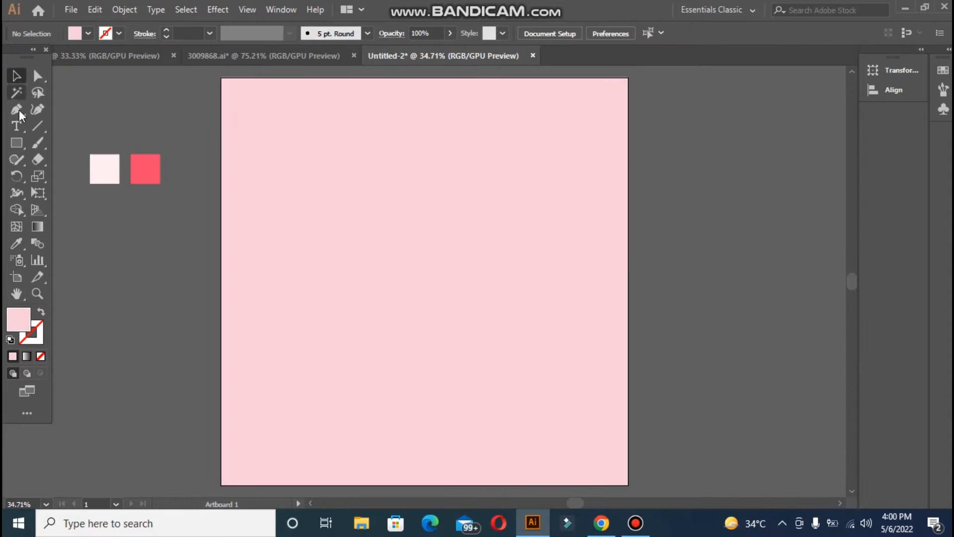
Step: Draw a circle about half the artboard's width and center it horizontally and vertically on the artboard
drag(14, 142, 64, 175)
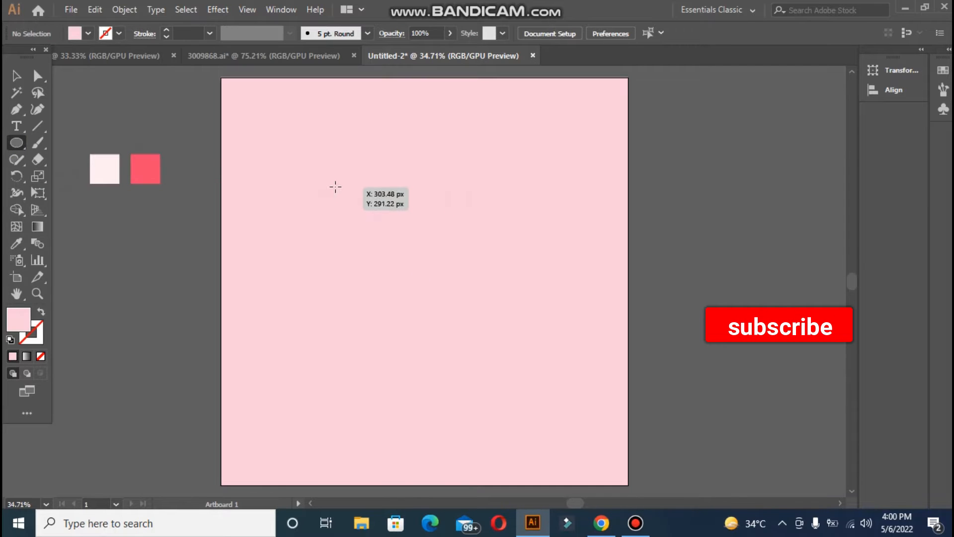
drag(330, 184, 540, 391)
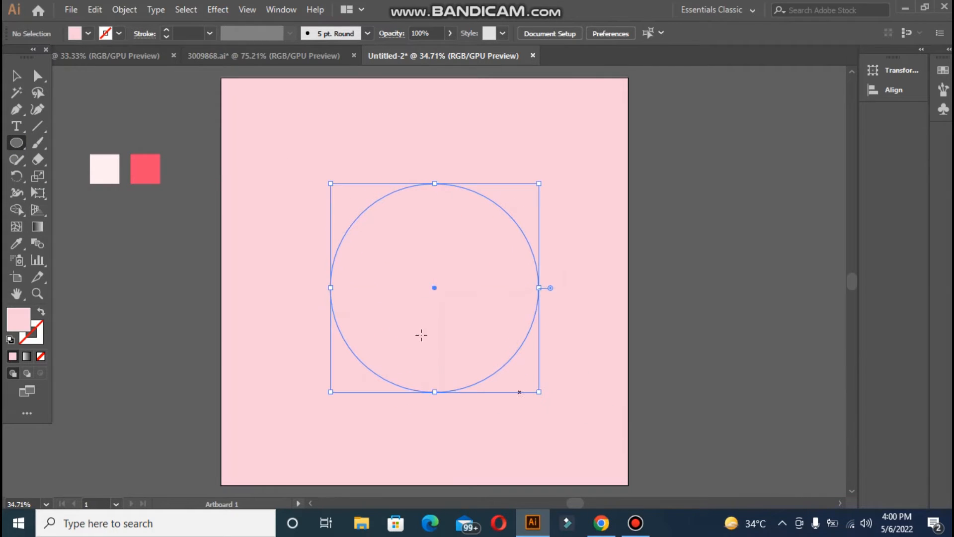
click(600, 34)
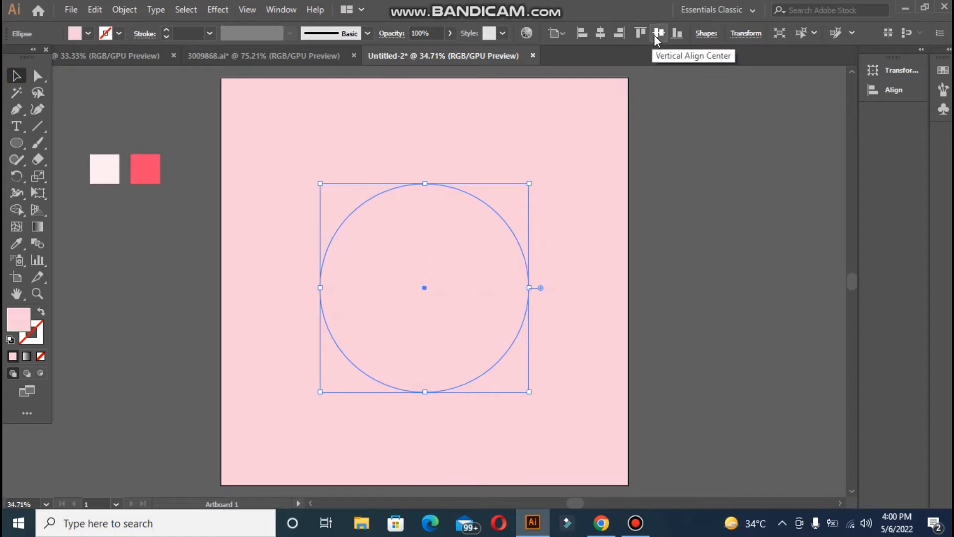
click(655, 35)
click(238, 127)
click(347, 228)
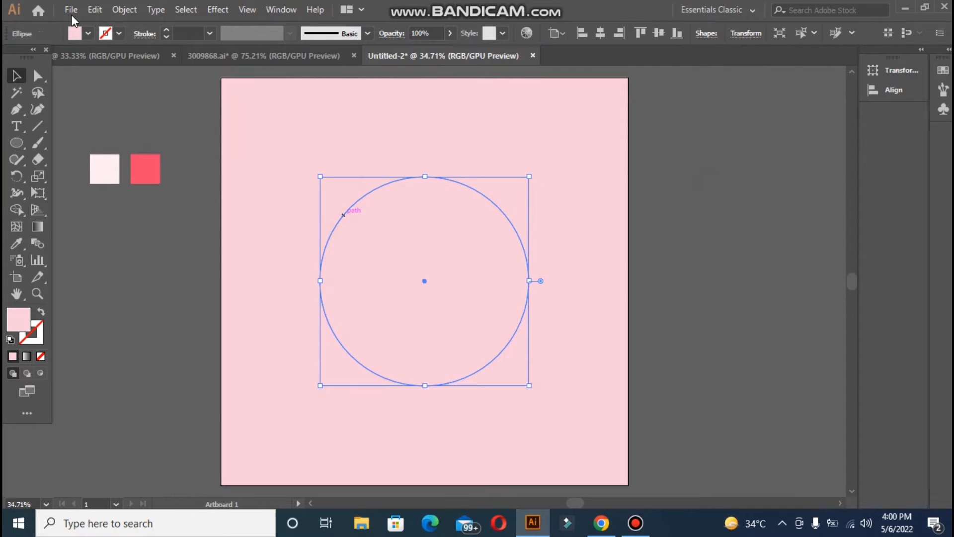
Step: Open the s_jsMidUS2w-unsplash JPG photo from the Downloads folder
click(71, 10)
click(88, 58)
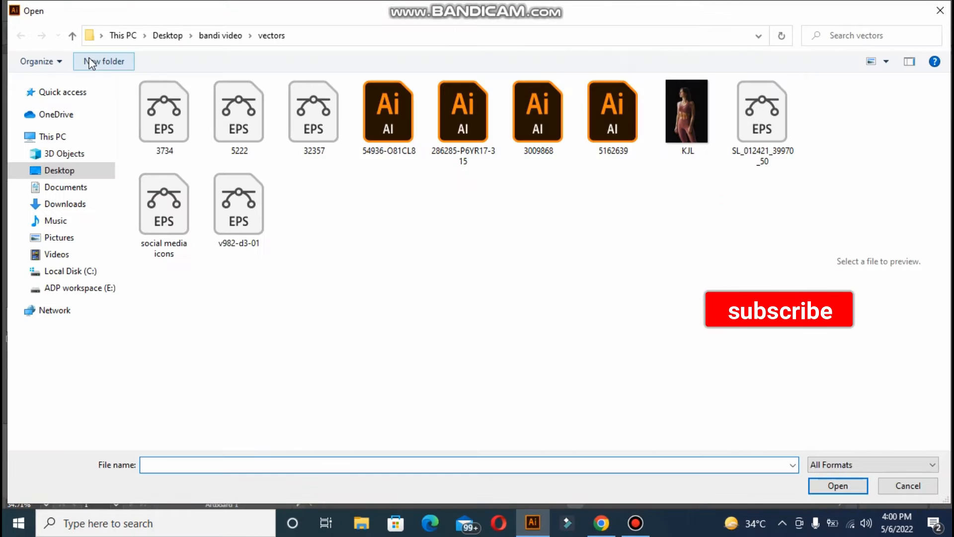
click(66, 205)
click(199, 136)
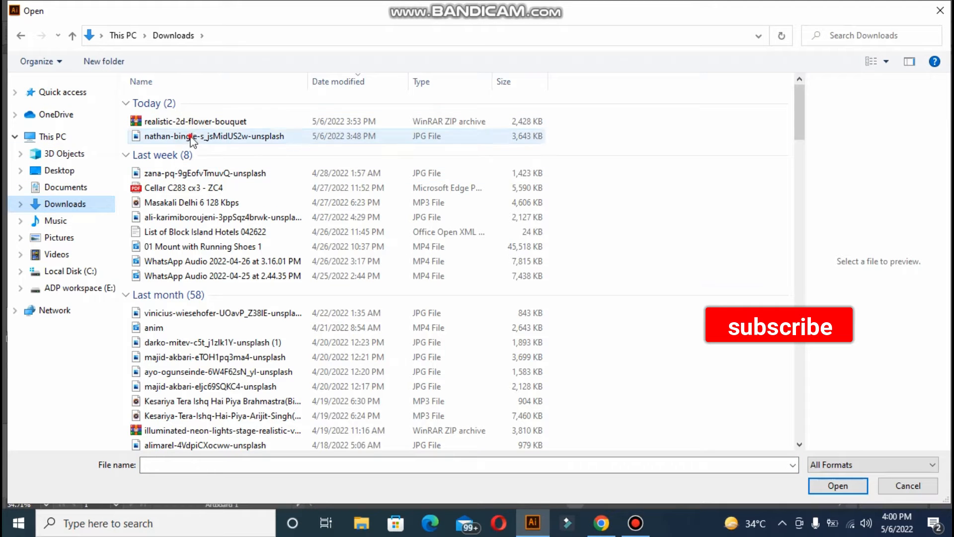
click(838, 485)
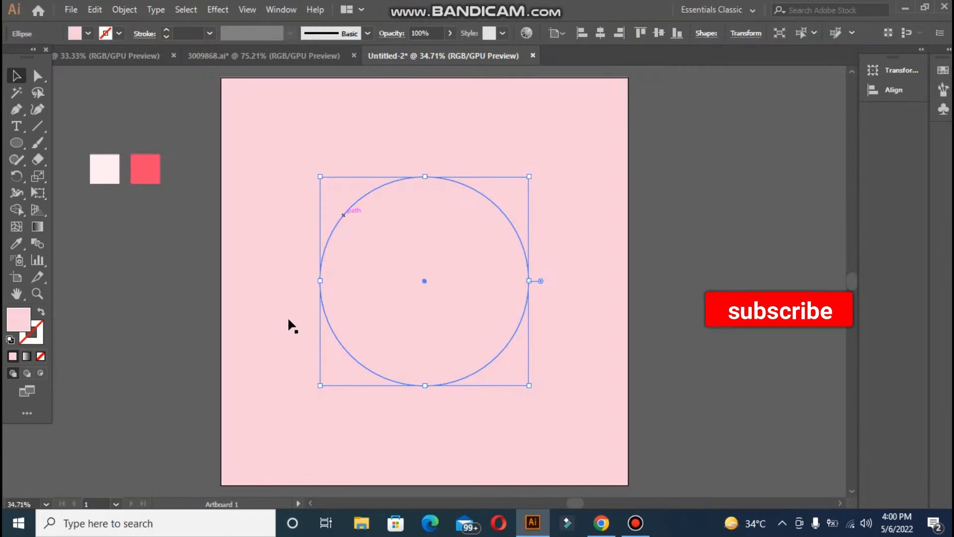
Step: Shrink the opened photo proportionally to roughly two thirds of its size and copy it
key(ctrl+minus)
key(ctrl+minus)
key(ctrl+minus)
key(ctrl+minus)
key(ctrl+minus)
key(ctrl+minus)
key(ctrl+minus)
key(ctrl+minus)
key(ctrl+minus)
key(ctrl+minus)
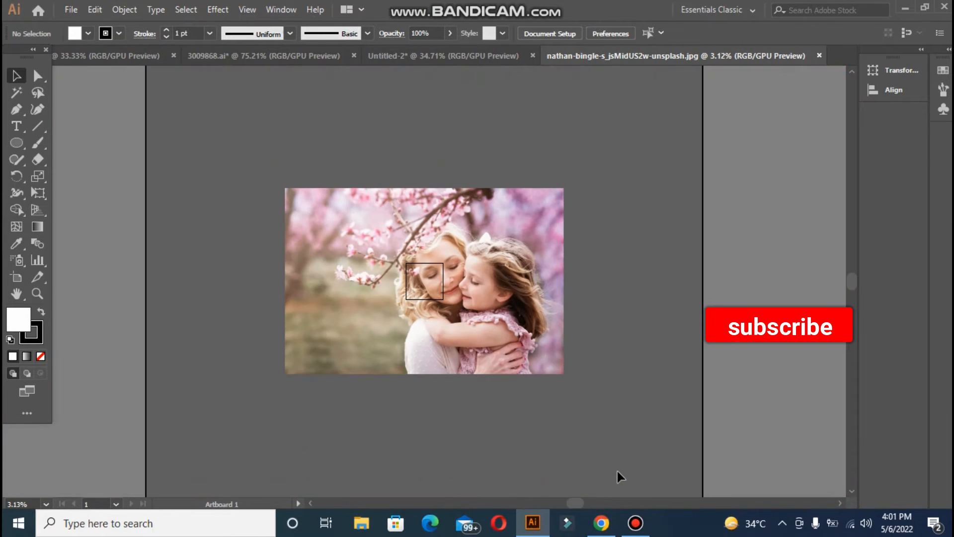
click(447, 298)
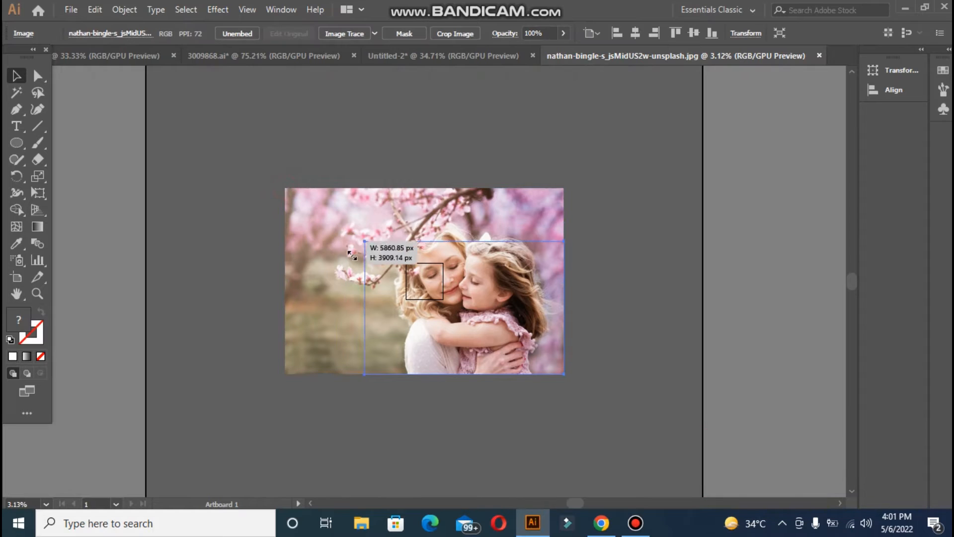
drag(351, 253, 386, 256)
Step: Paste the copied photo into the Untitled-2 document
click(440, 52)
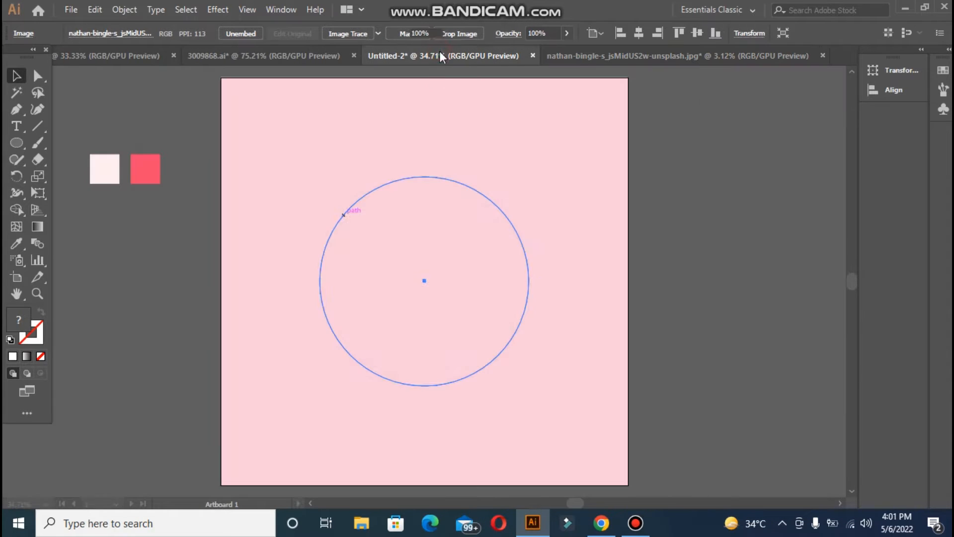
key(ctrl+v)
key(ctrl+minus)
key(ctrl+minus)
key(ctrl+minus)
key(ctrl+minus)
key(ctrl+minus)
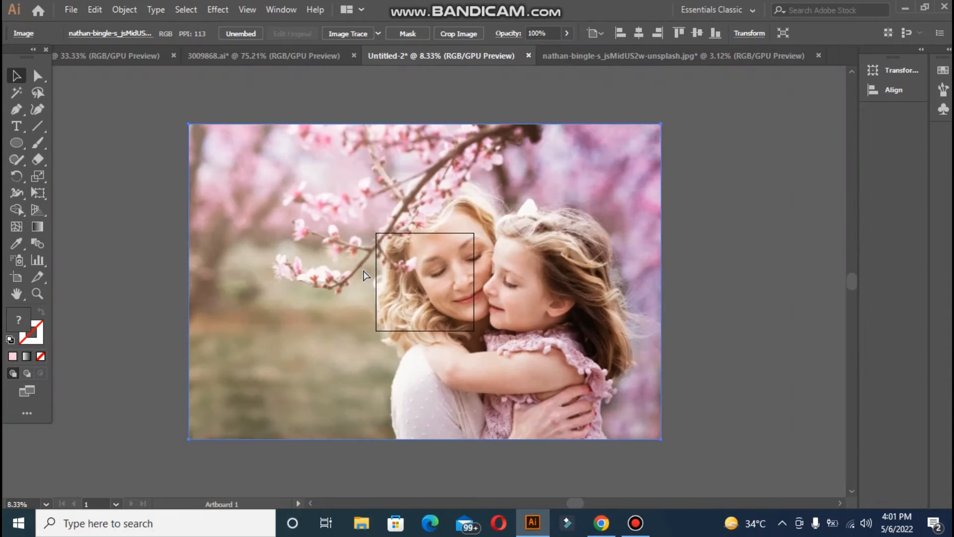
Step: Scale the pasted photo down proportionally to nearly the circle's width and position it over the circle's lower part
drag(189, 124, 537, 357)
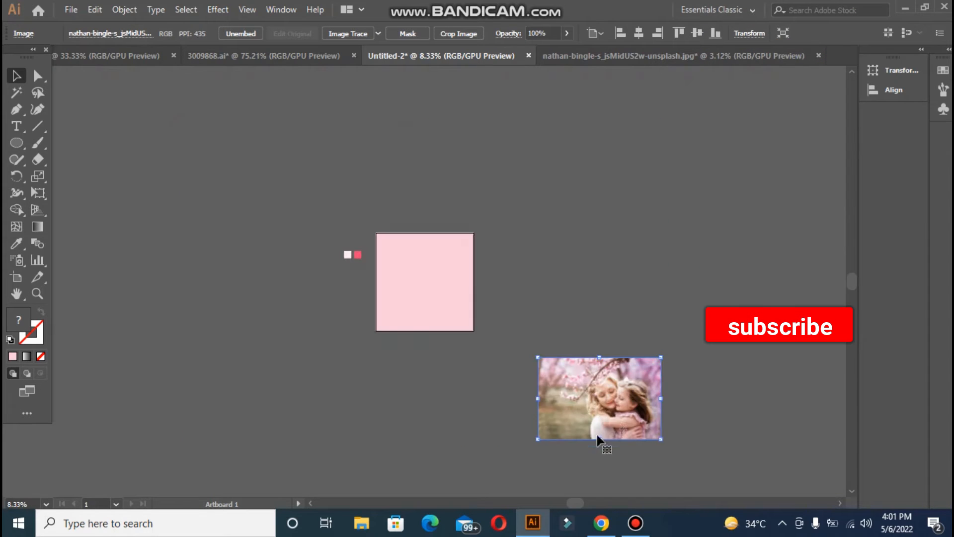
drag(446, 309, 442, 312)
key(ctrl+plus)
key(ctrl+plus)
key(ctrl+plus)
key(ctrl+plus)
key(ctrl+plus)
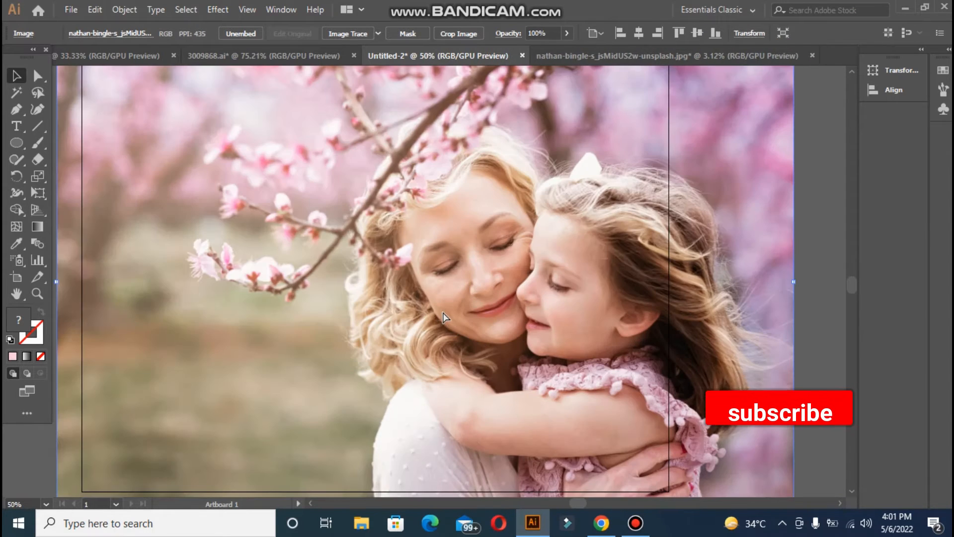
key(ctrl+minus)
key(ctrl+minus)
drag(240, 160, 466, 309)
drag(435, 269, 387, 222)
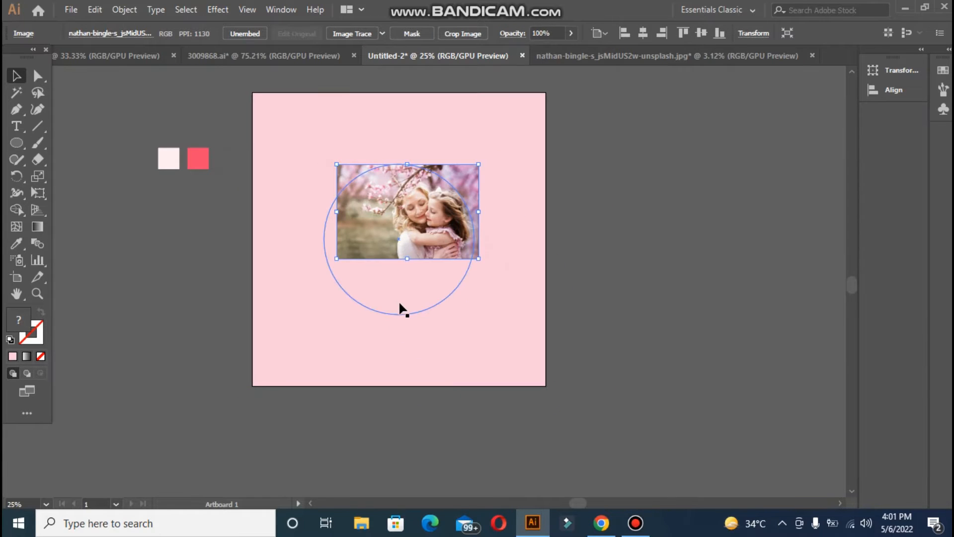
key(ctrl+plus)
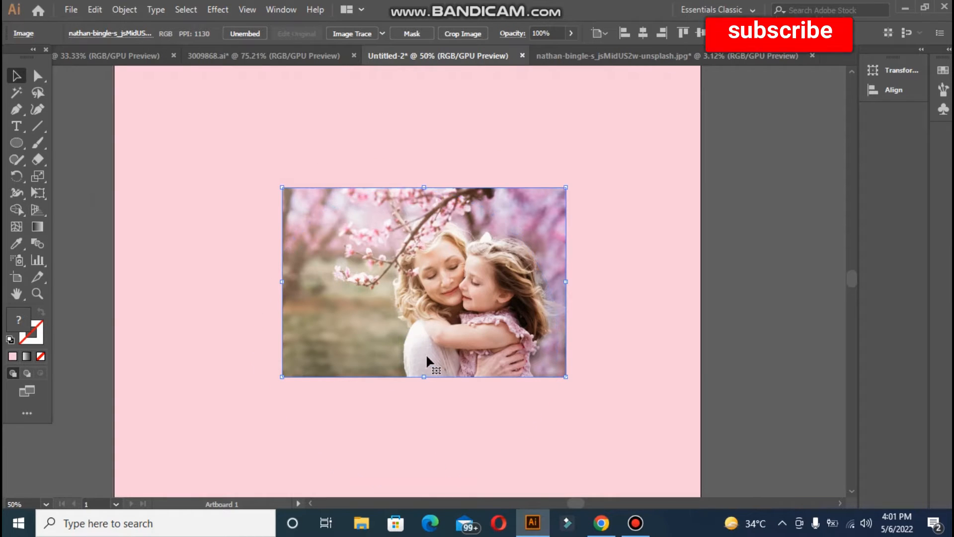
drag(404, 350, 384, 444)
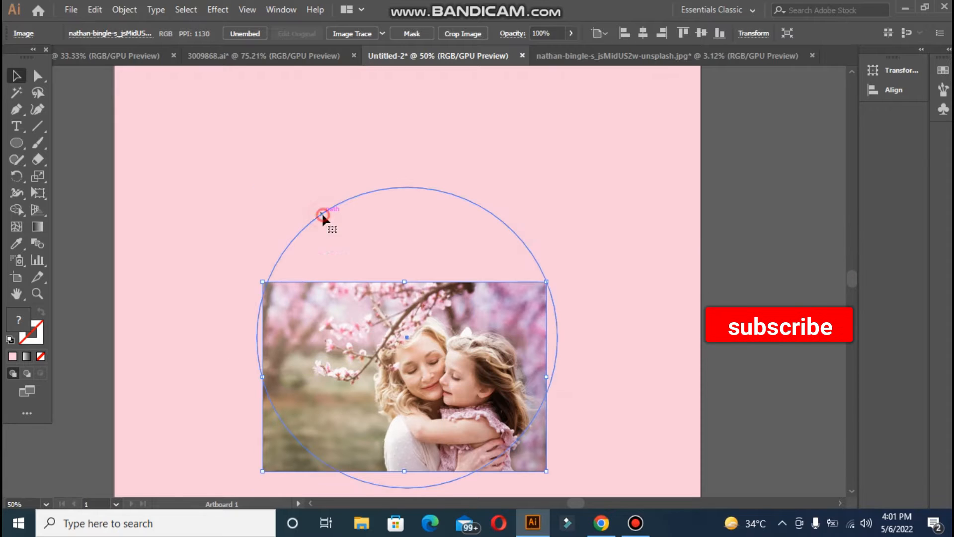
Step: Fill the circle behind the photo with the dark pink #CC4270
click(321, 212)
double_click(18, 319)
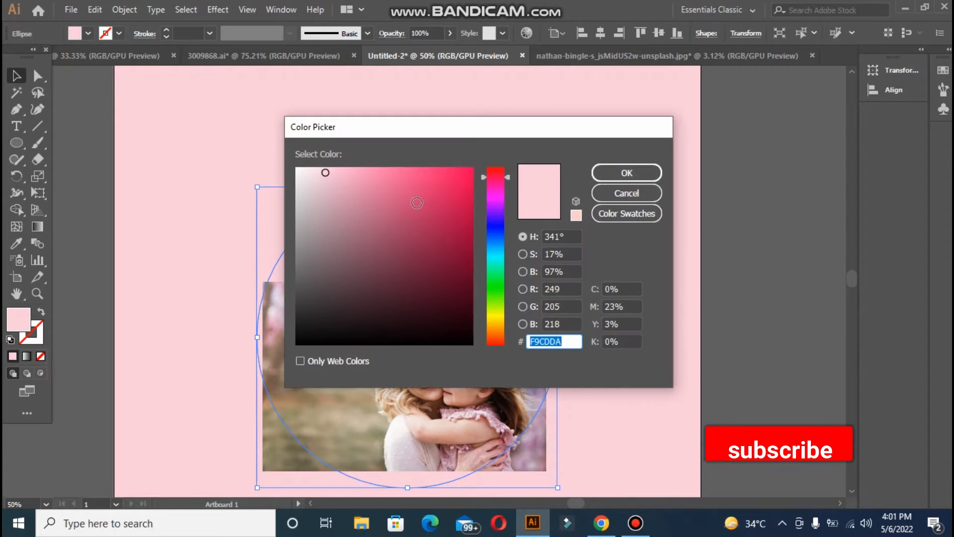
text(CC4270)
click(626, 172)
click(95, 158)
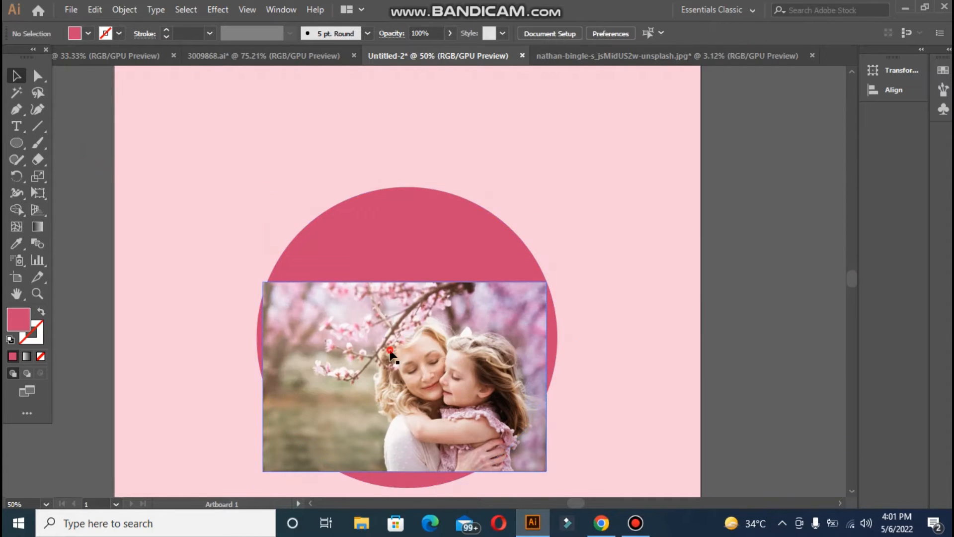
Step: Move the photo up to the circle's middle, and shrink and reposition the circle so it frames the mother and daughter
drag(390, 349, 390, 300)
click(467, 469)
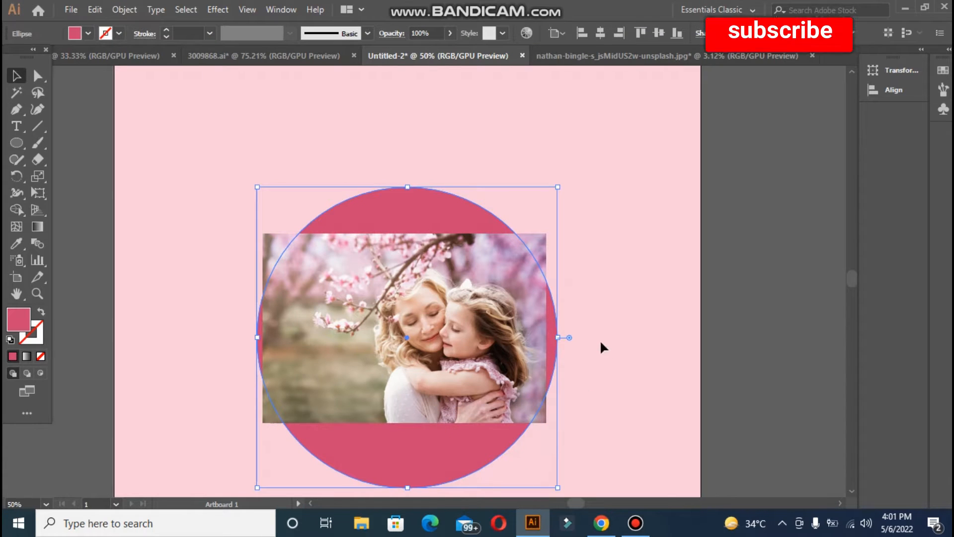
click(708, 292)
click(407, 209)
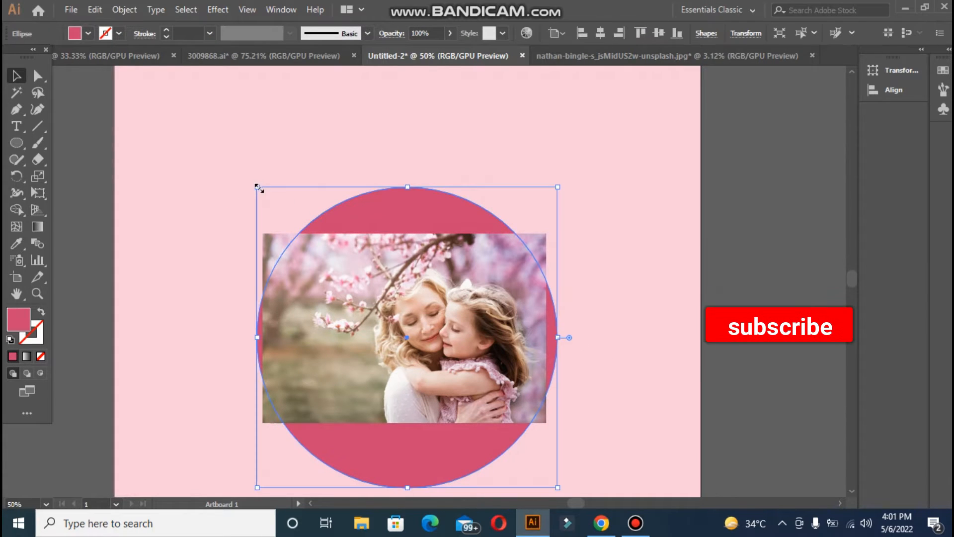
drag(257, 187, 342, 272)
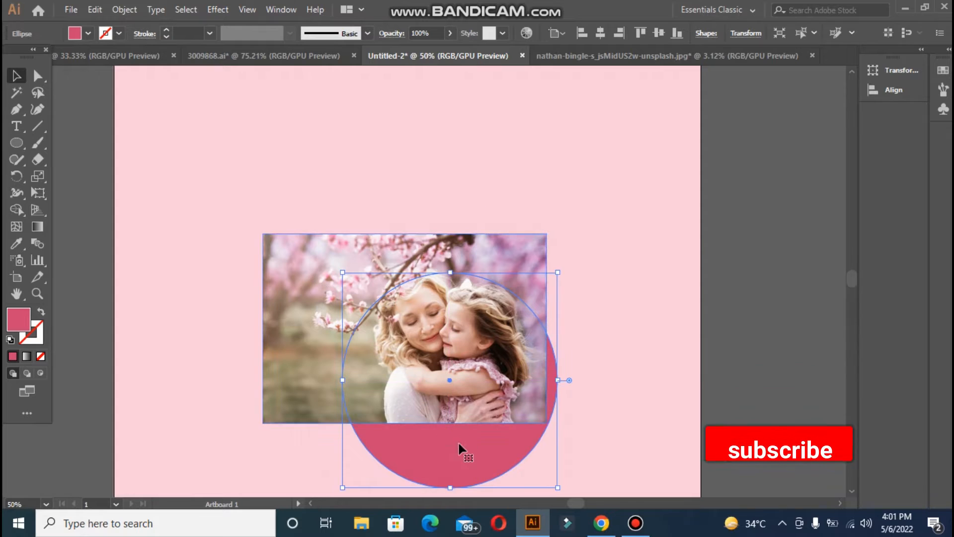
drag(458, 445, 458, 424)
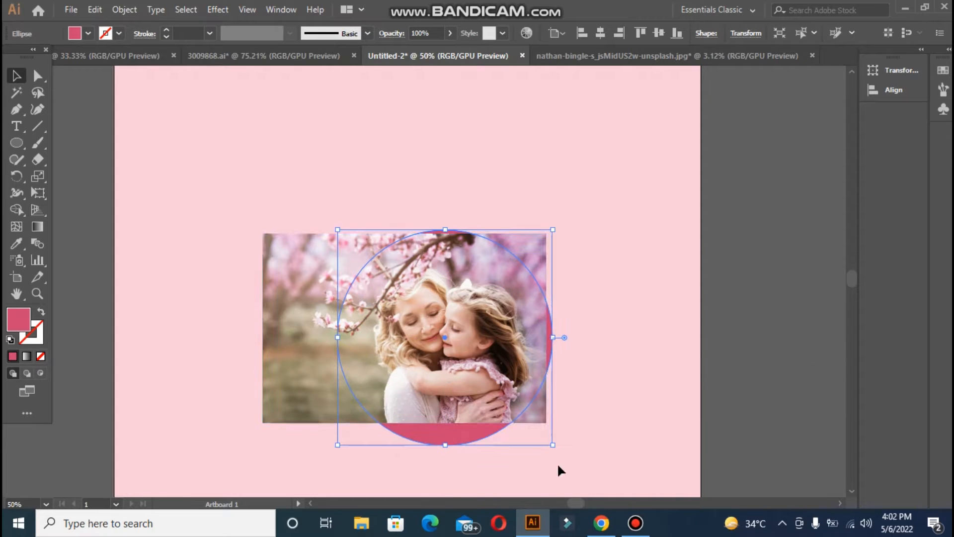
drag(554, 446, 533, 418)
mouse_move(409, 315)
mouse_down()
mouse_move(427, 344)
mouse_move(411, 315)
mouse_up()
Step: Bring the dark pink circle to the front, above the mother-and-daughter photo
right_click(431, 220)
mouse_move(514, 444)
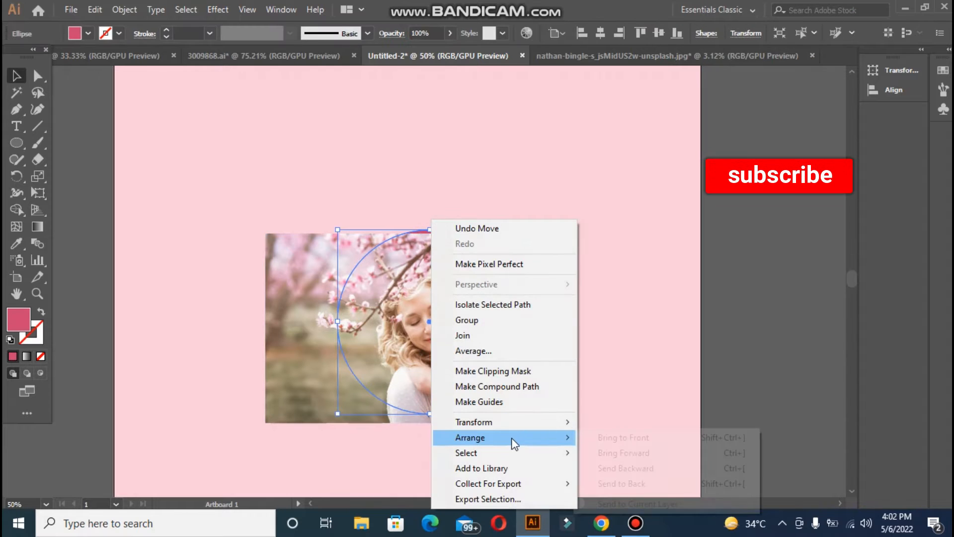
click(623, 437)
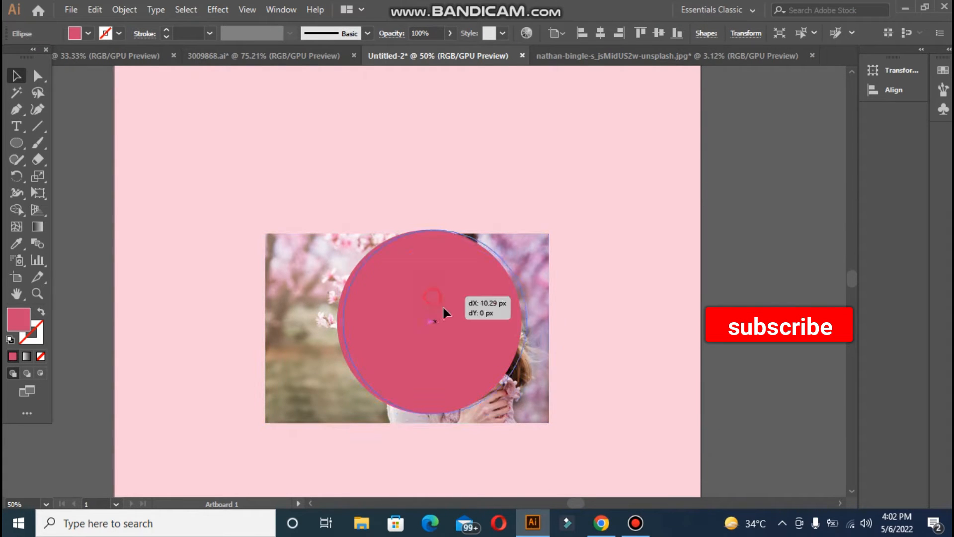
Step: Reposition and slightly enlarge the circle so it covers the mother and daughter in the photo
drag(444, 312, 447, 322)
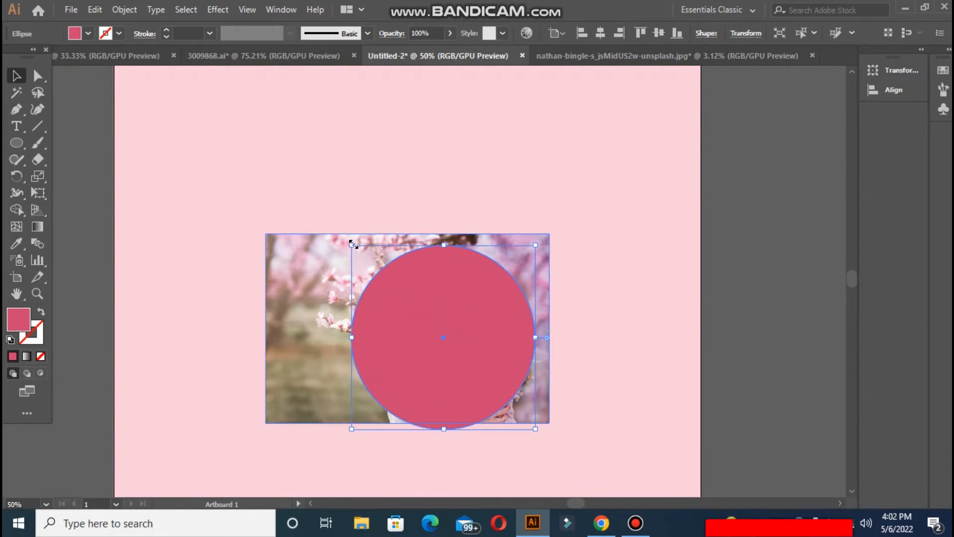
drag(352, 244, 346, 240)
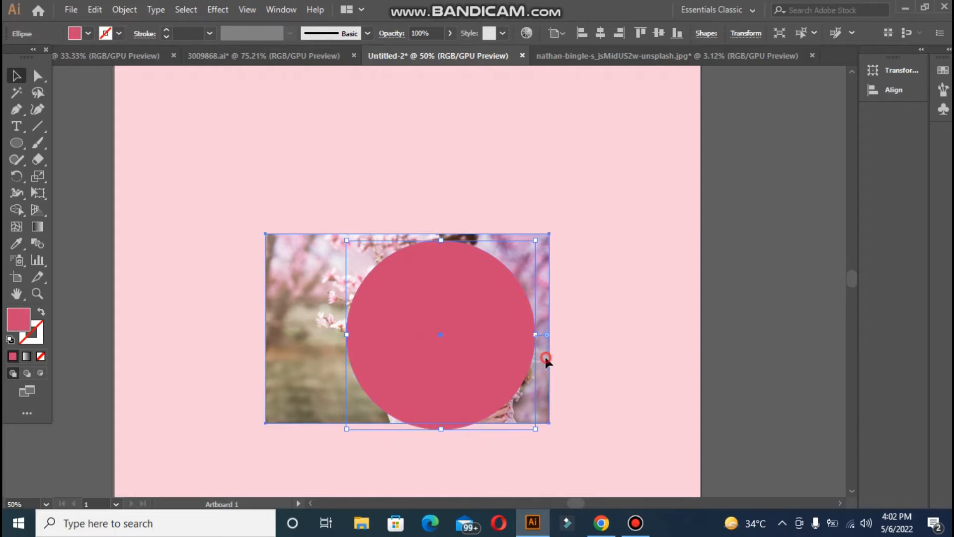
drag(546, 358, 545, 360)
drag(440, 334, 440, 334)
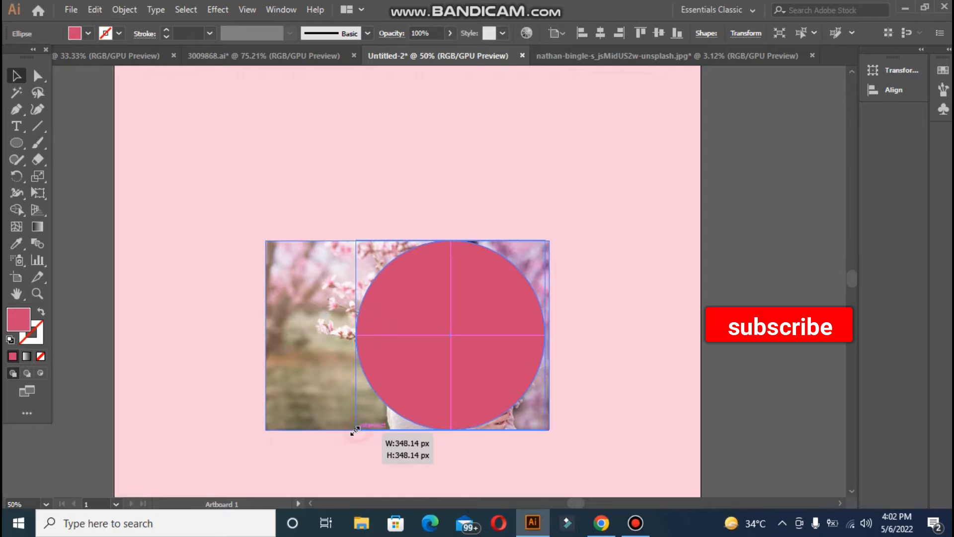
drag(355, 430, 336, 433)
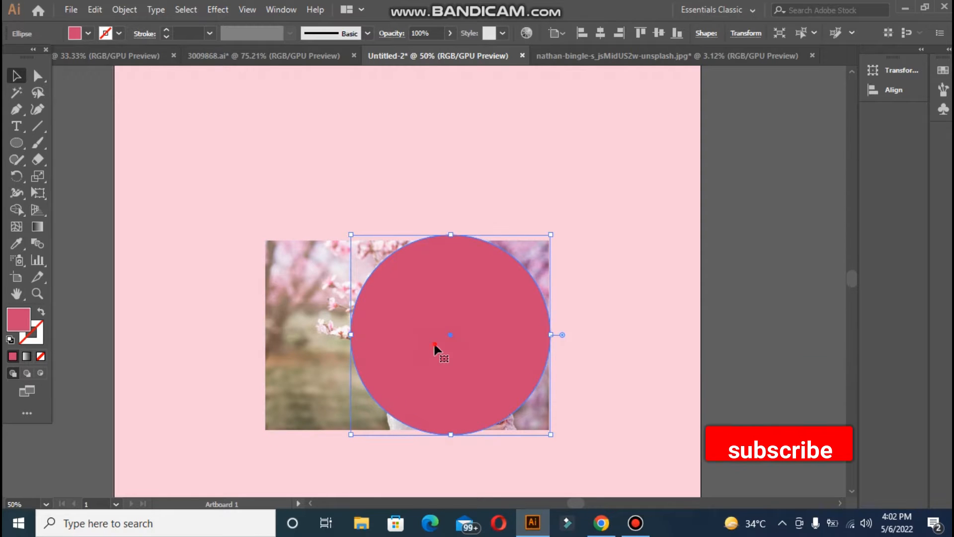
drag(435, 345, 431, 347)
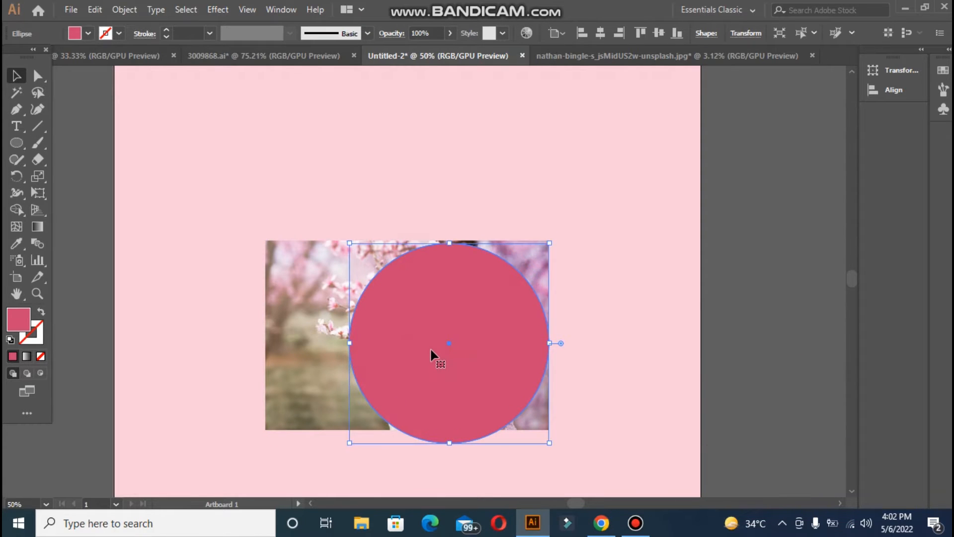
Step: Try to clip the photo to the circle with a clipping mask, and undo the mask
click(297, 334)
shift+click(418, 301)
right_click(417, 299)
click(510, 397)
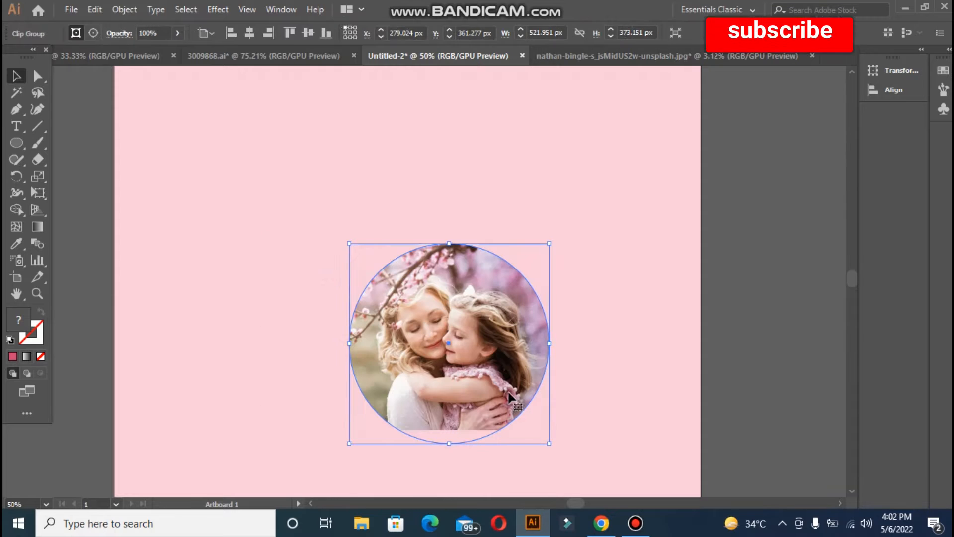
click(727, 317)
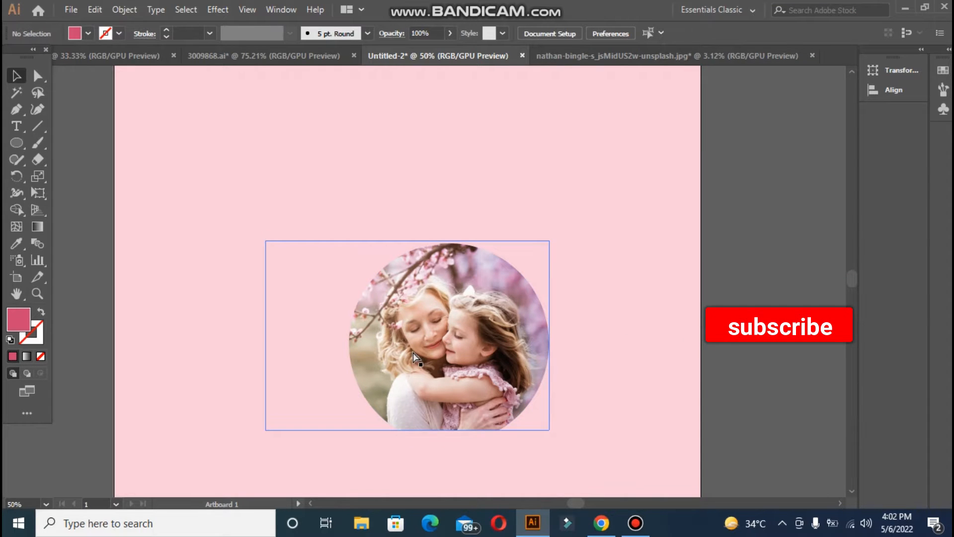
key(ctrl+z)
Step: Move the photo and circle slightly down, and shrink the circle to about 354 px to nearly match the photo's height
drag(325, 249, 310, 284)
click(343, 238)
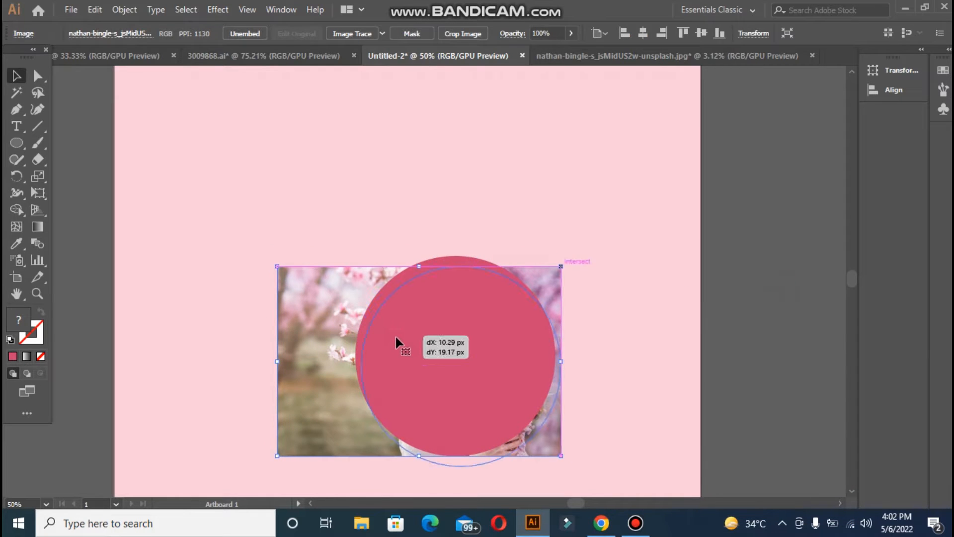
drag(395, 335, 395, 335)
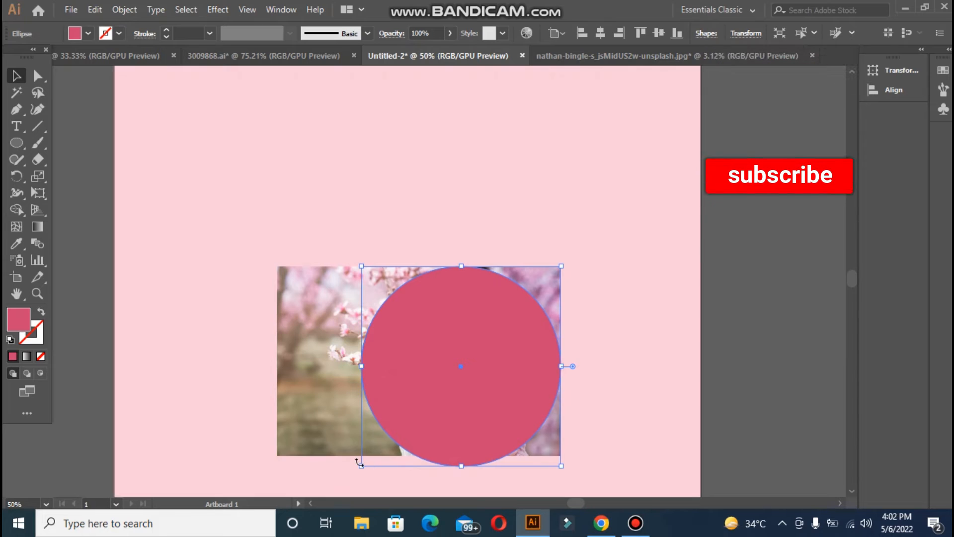
drag(361, 465, 369, 458)
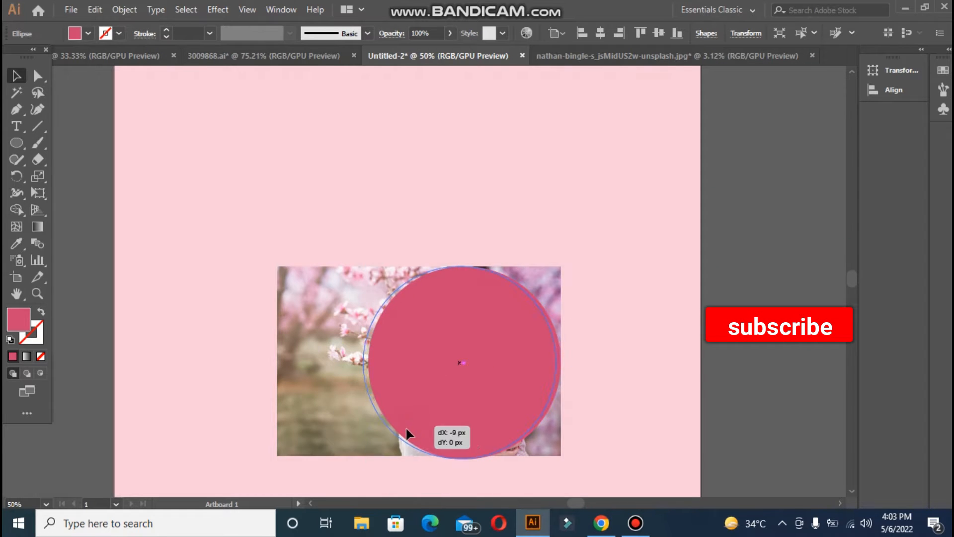
drag(406, 428, 406, 428)
Step: Make a clipping mask from the smaller circle and the photo, and undo it
click(315, 390)
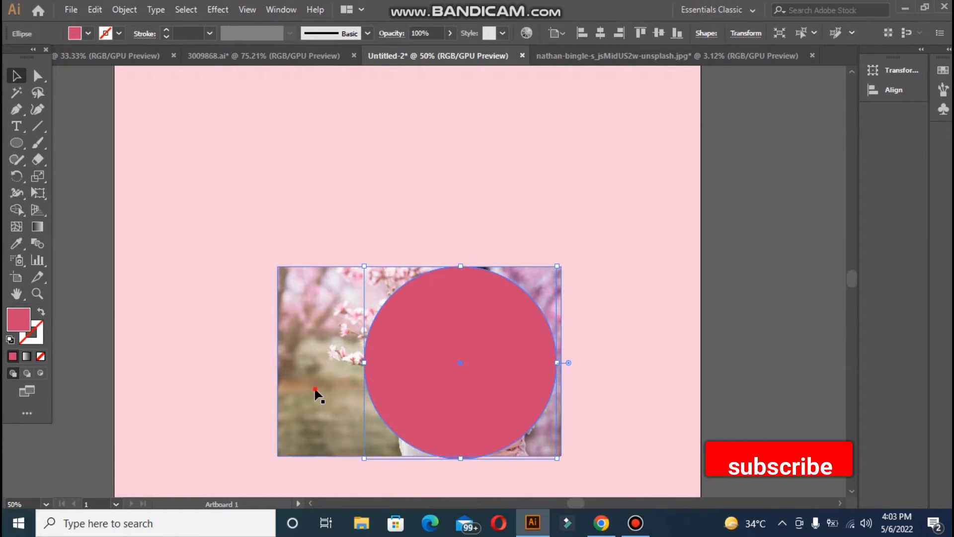
right_click(447, 395)
click(527, 287)
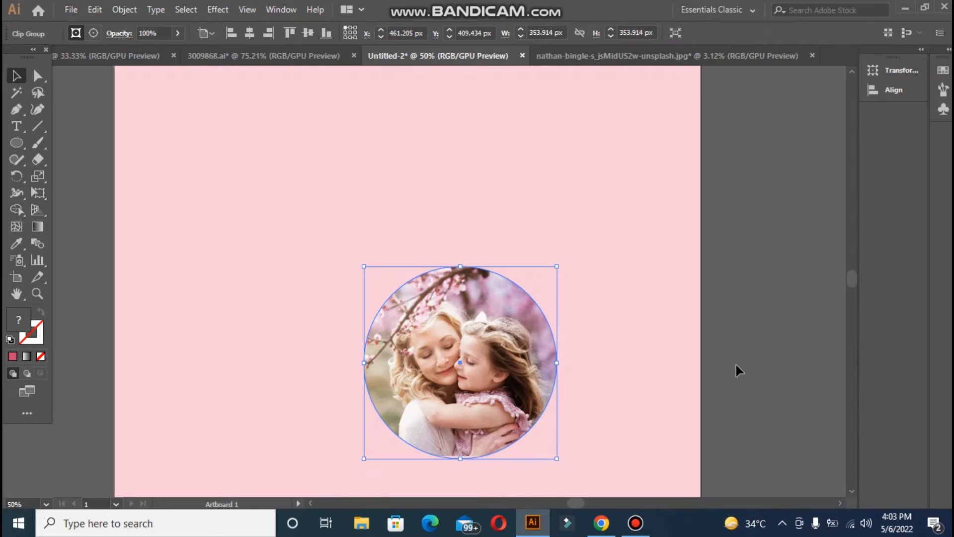
key(ctrl+z)
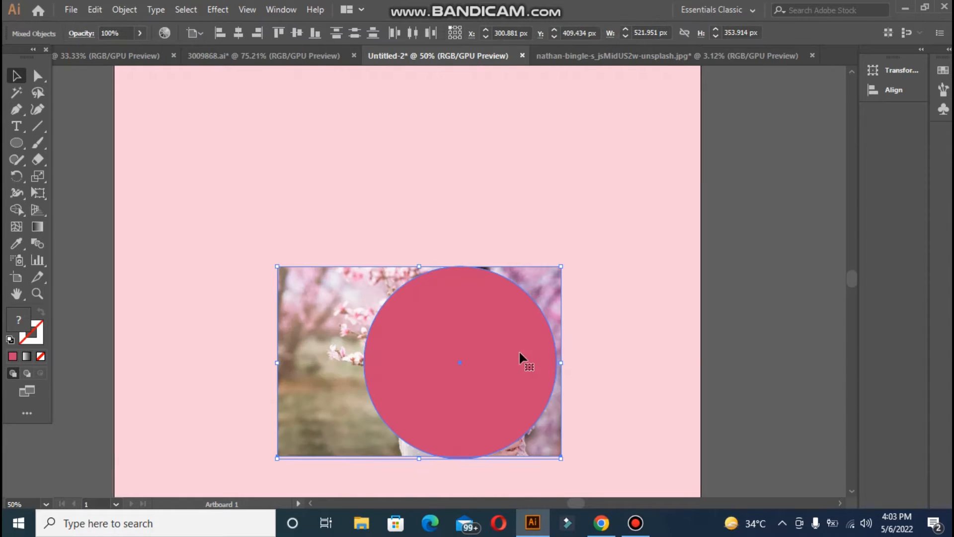
Step: Move the photo down a little and shift the circle down to realign it over the mother and daughter
click(347, 215)
drag(358, 316, 348, 313)
click(440, 313)
drag(440, 316, 441, 322)
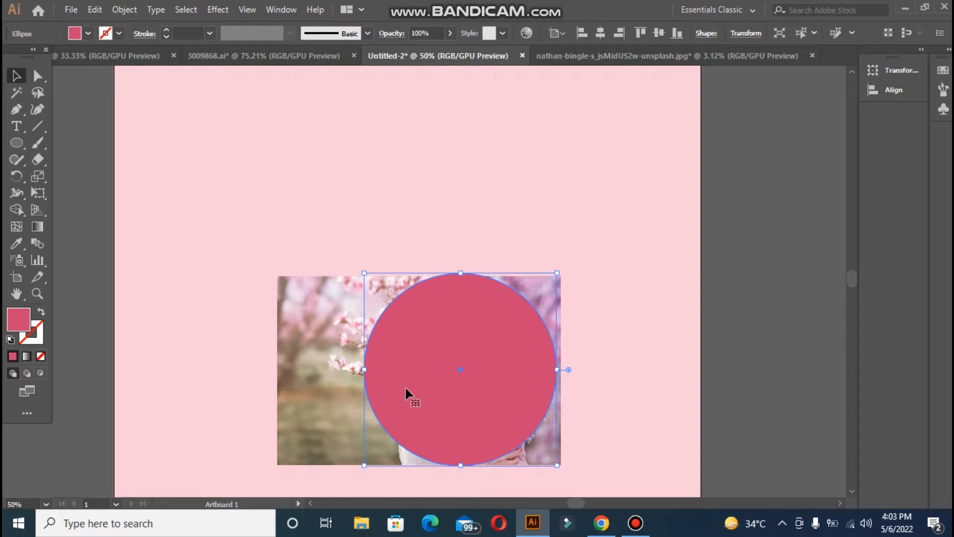
Step: Mask the photo with the realigned circle using a clipping mask
shift+click(298, 363)
right_click(298, 364)
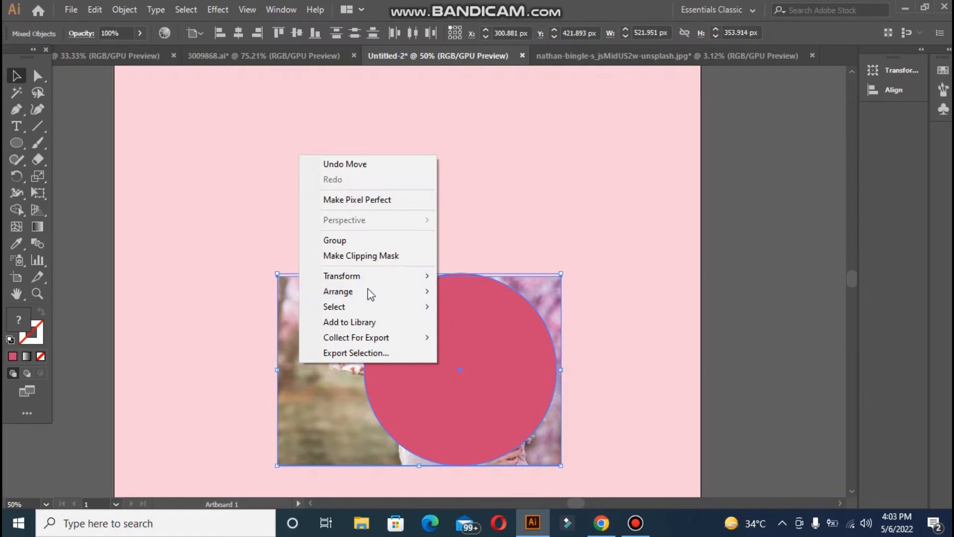
click(369, 258)
Step: Scale the clipped circular photo up proportionally to about 630 px wide in the middle of the artboard
key(ctrl+minus)
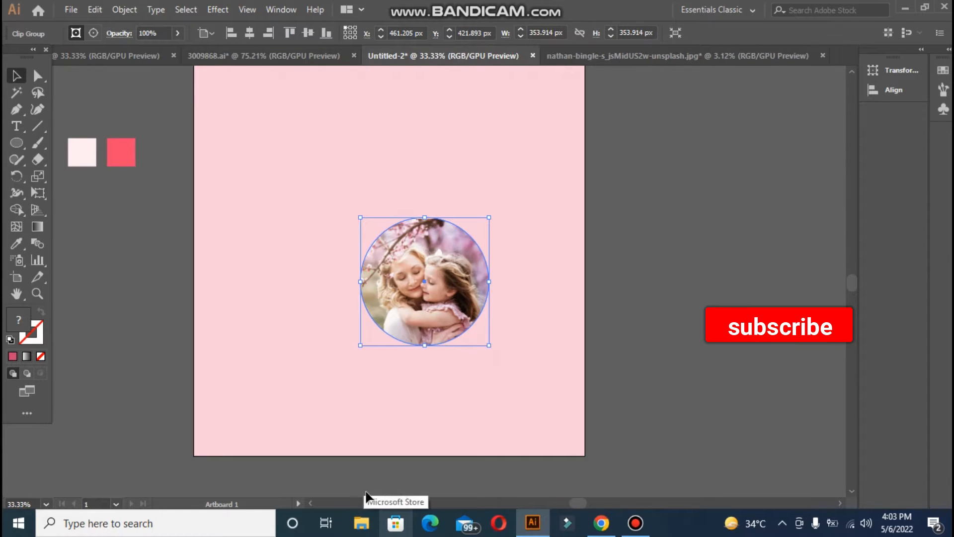
drag(394, 300, 359, 264)
drag(451, 298, 533, 383)
drag(381, 287, 377, 289)
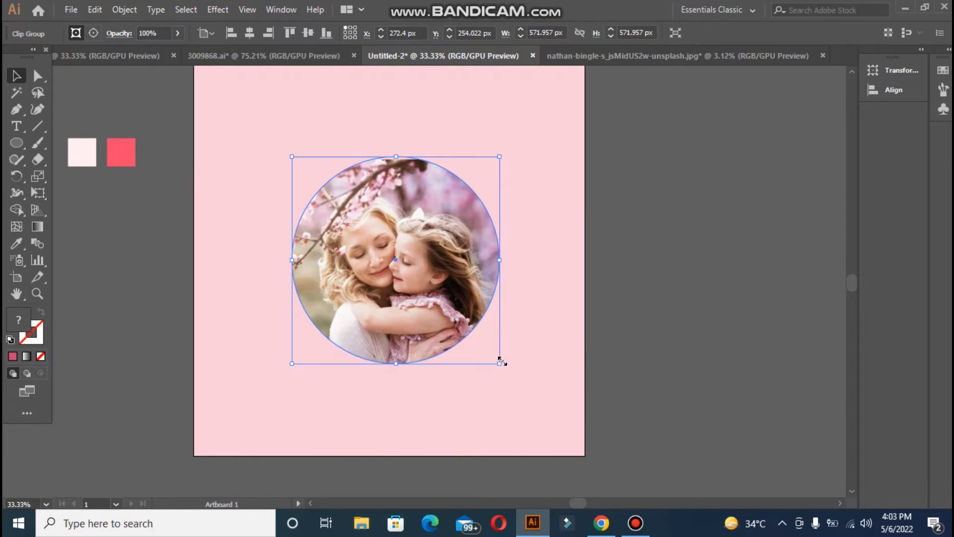
drag(501, 361, 520, 384)
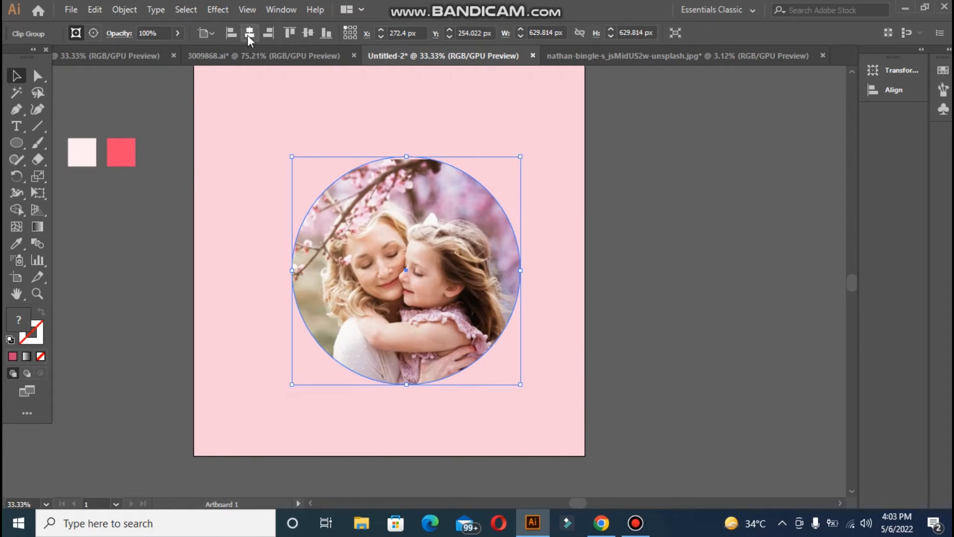
Step: Centre the clipped photo horizontally and vertically on the artboard
click(250, 32)
click(308, 32)
drag(852, 292, 850, 291)
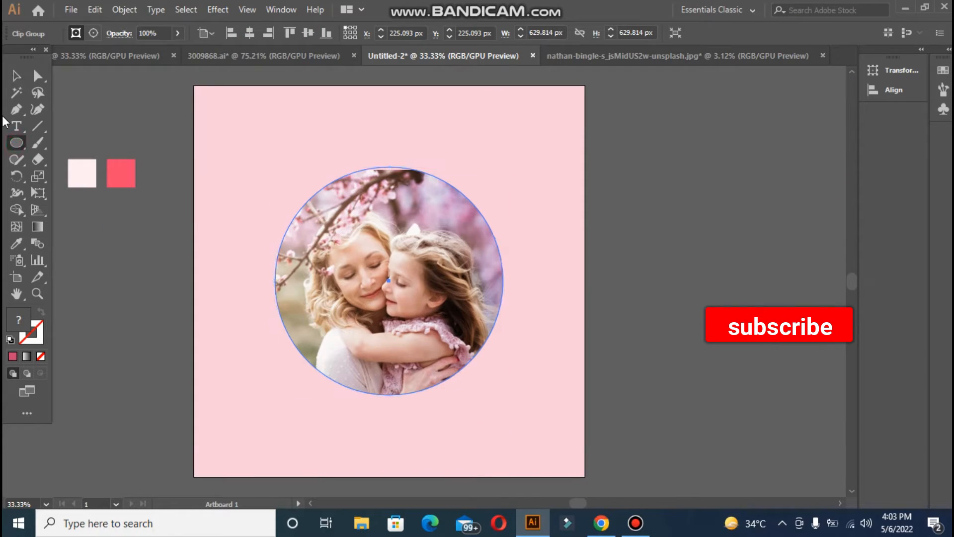
Step: Move the circular photo slightly down and release its clipping mask
click(17, 76)
click(126, 292)
click(17, 144)
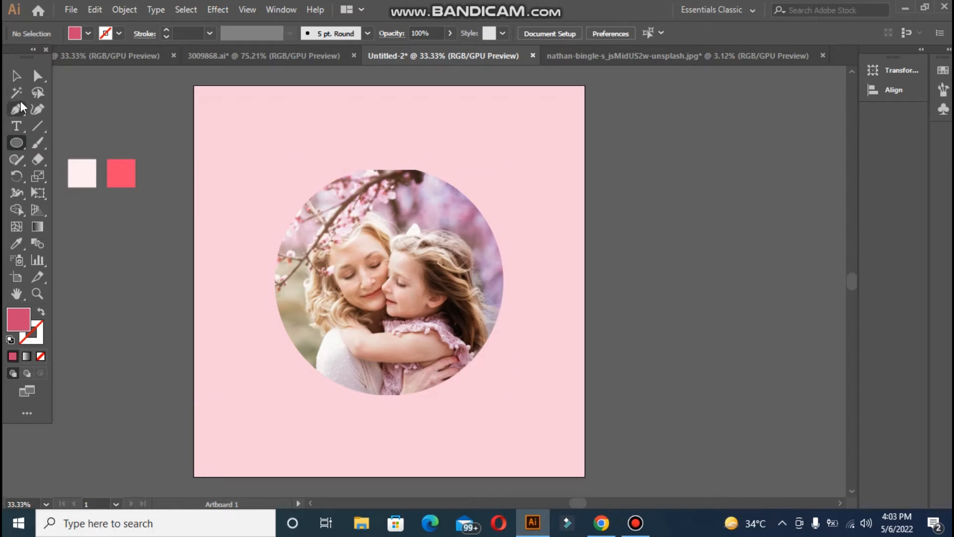
click(330, 235)
drag(330, 234, 333, 242)
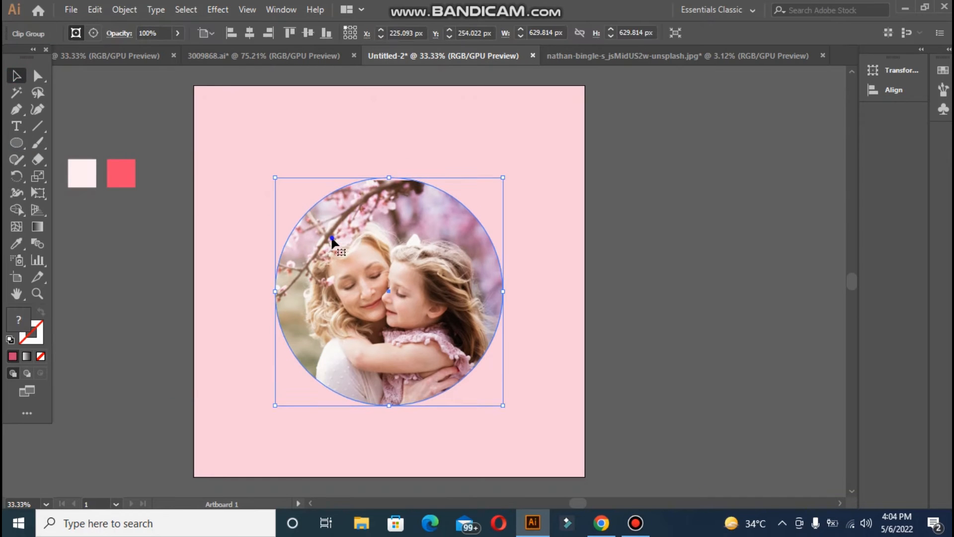
right_click(332, 240)
click(427, 354)
click(726, 337)
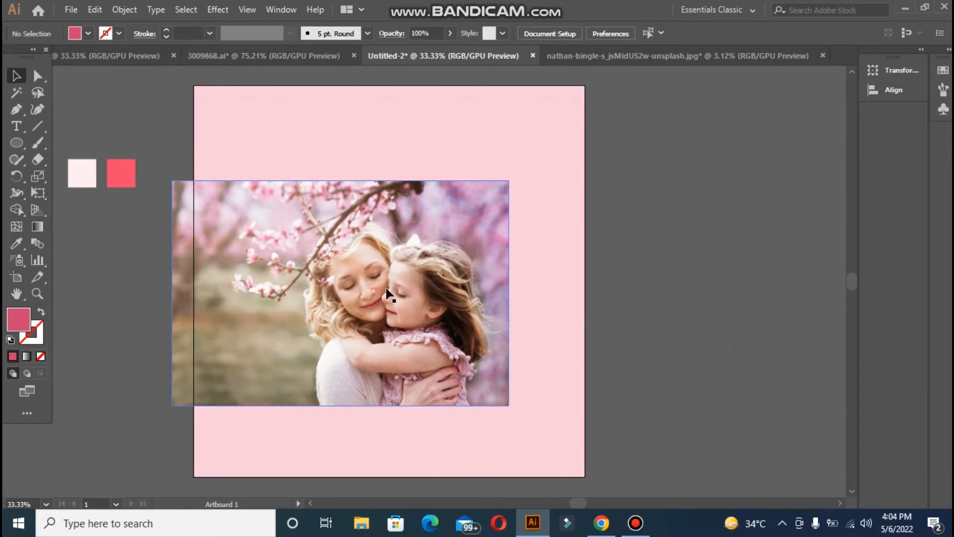
Step: Shrink the unfilled circle path to about 620 px so its edge fits within the photo's height
drag(378, 185, 378, 187)
click(240, 335)
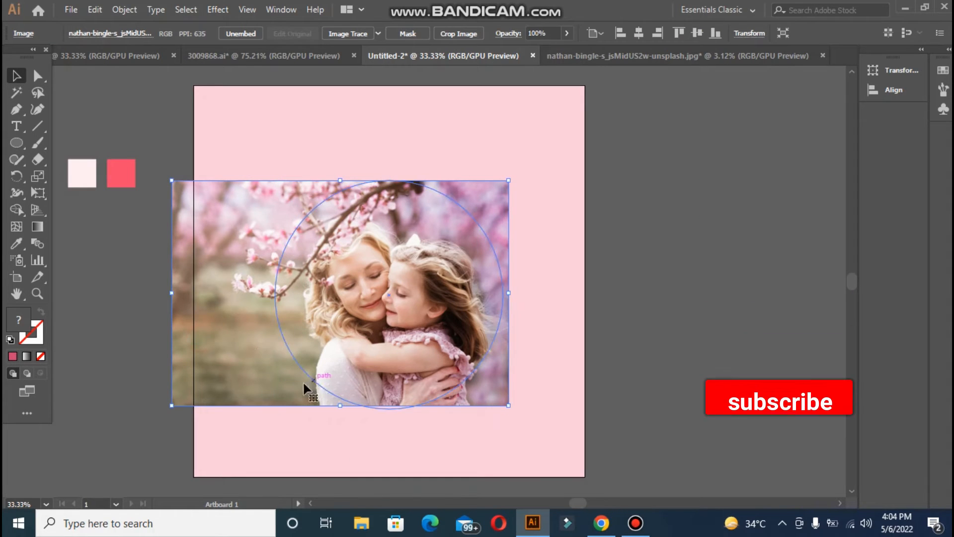
click(424, 434)
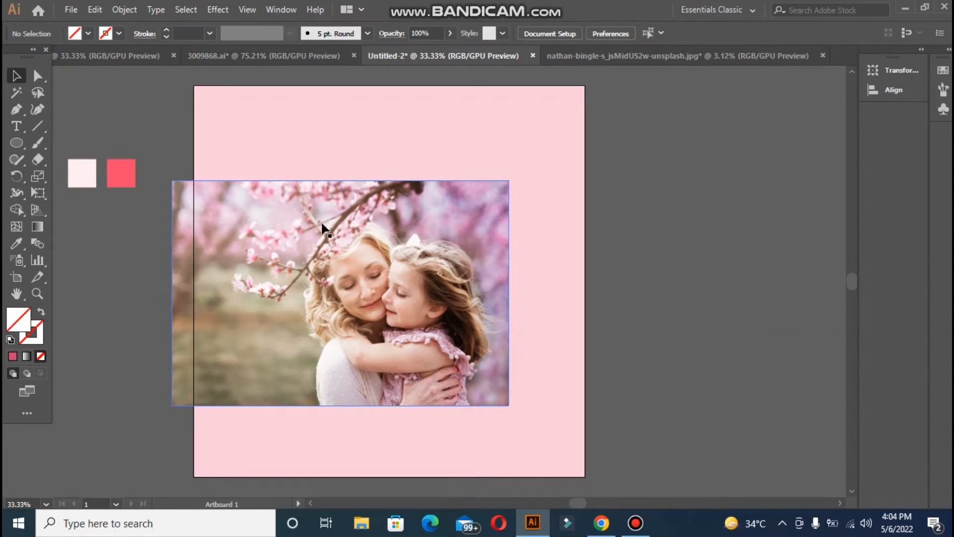
click(304, 221)
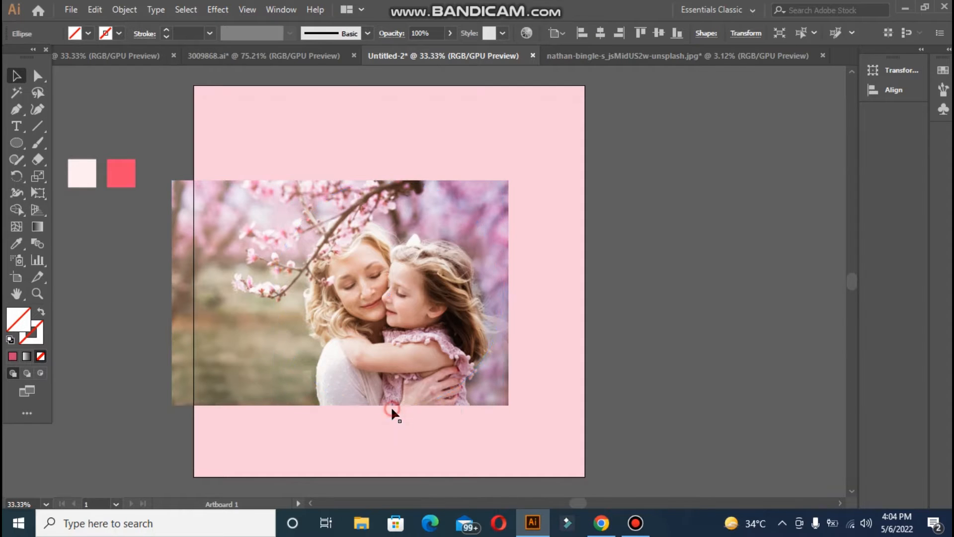
drag(391, 408, 389, 405)
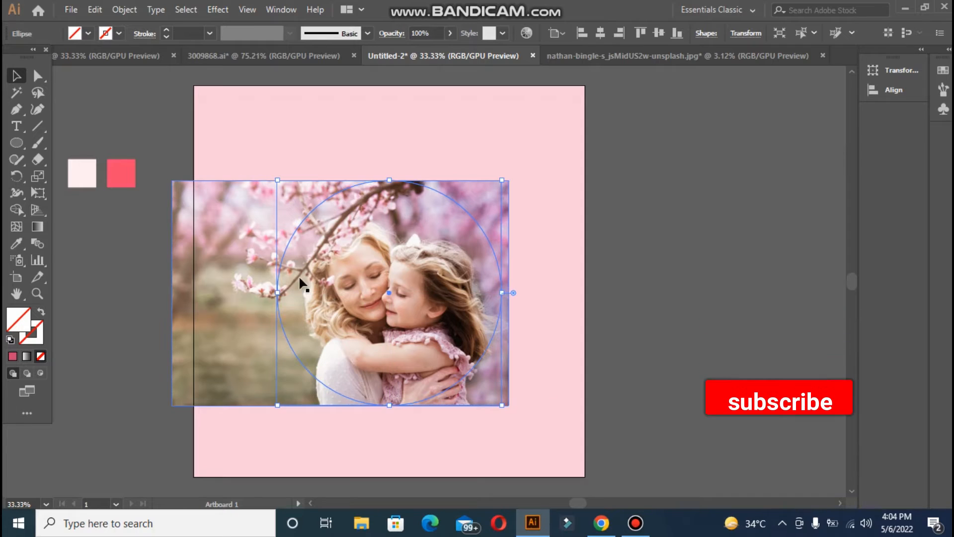
Step: Clip the photo with the resized circle and centre the clipped photo vertically on the artboard
shift+click(175, 239)
right_click(304, 264)
click(367, 367)
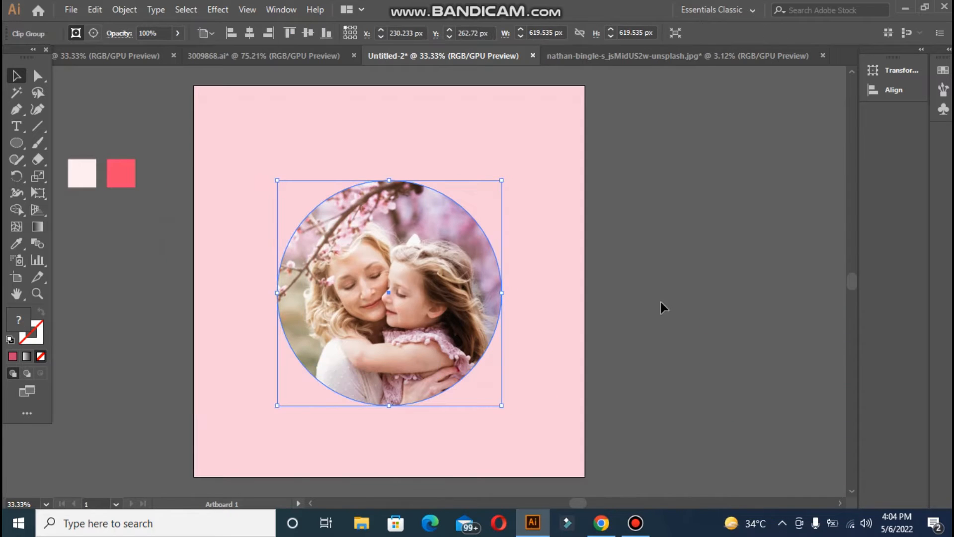
click(307, 33)
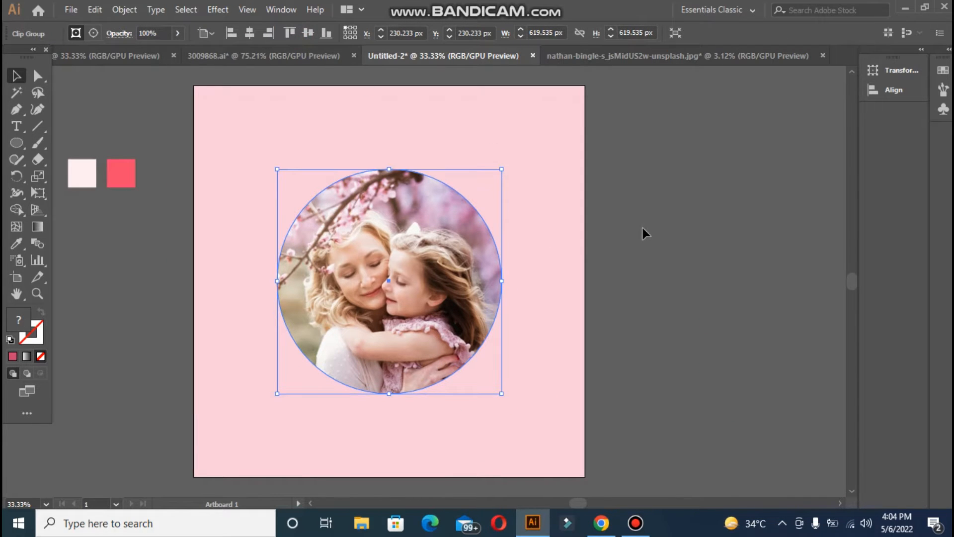
Step: Draw a circle exactly covering the clipped photo and fill it with a mauve sampled from the photo with the Eyedropper
click(68, 130)
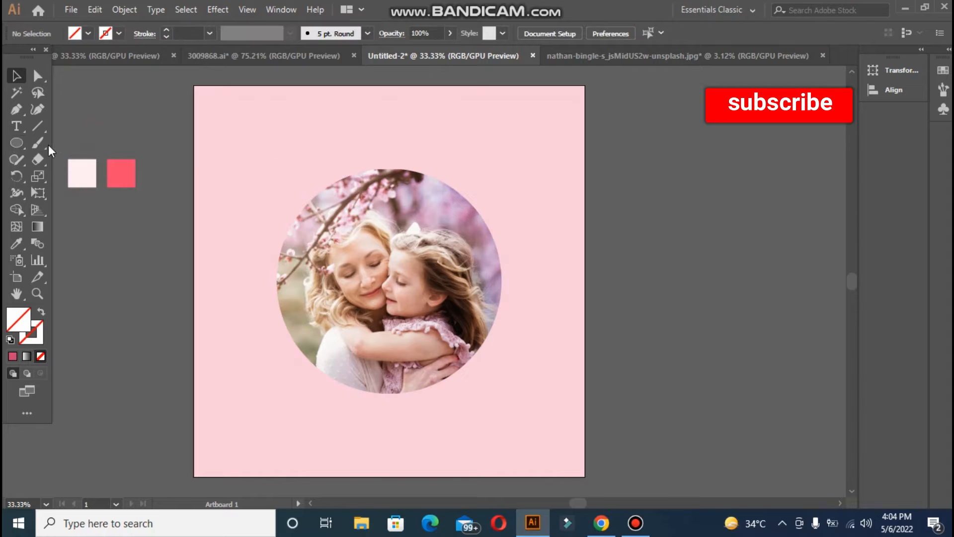
click(17, 144)
drag(353, 247, 497, 363)
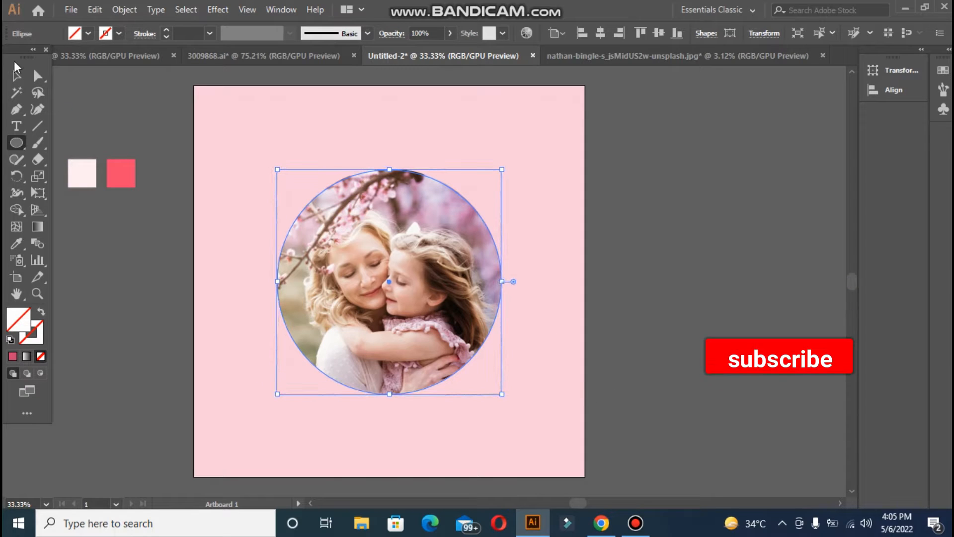
click(16, 243)
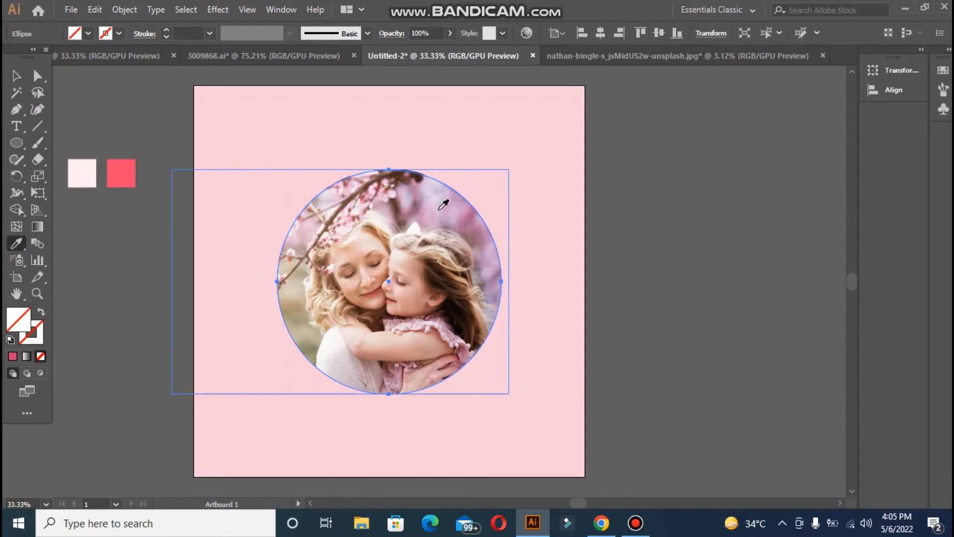
click(470, 211)
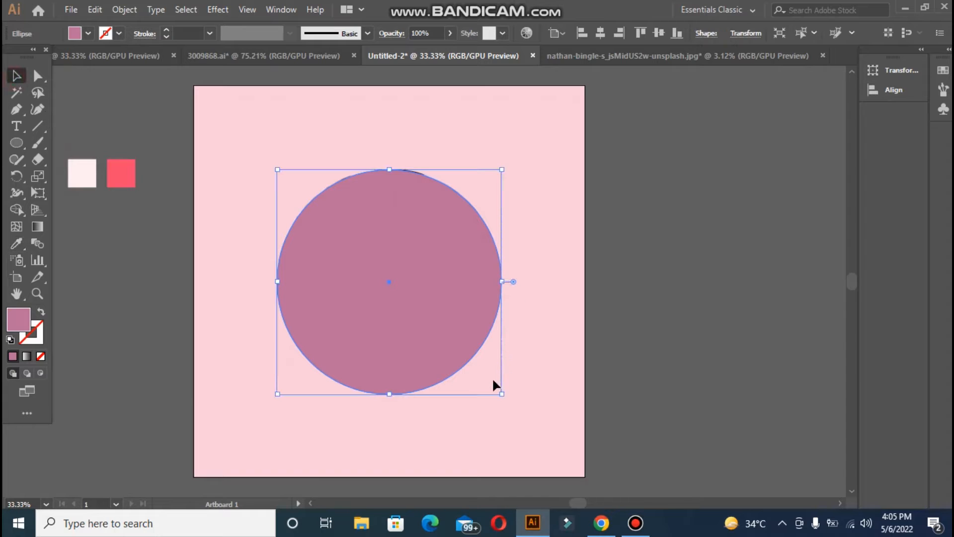
Step: Enlarge the mauve circle slightly around its centre and send it backward behind the clipped photo
drag(502, 394, 508, 399)
right_click(426, 330)
mouse_move(503, 256)
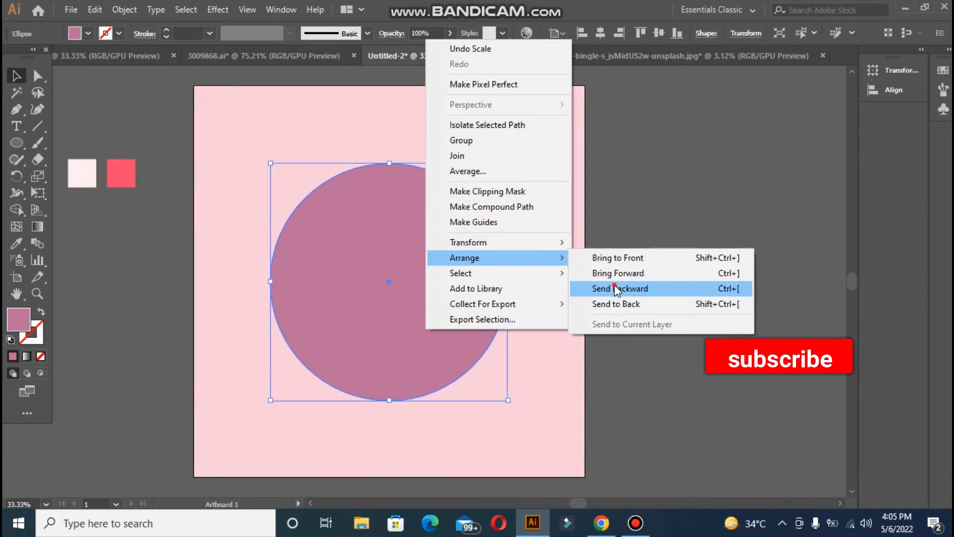
click(611, 347)
click(671, 320)
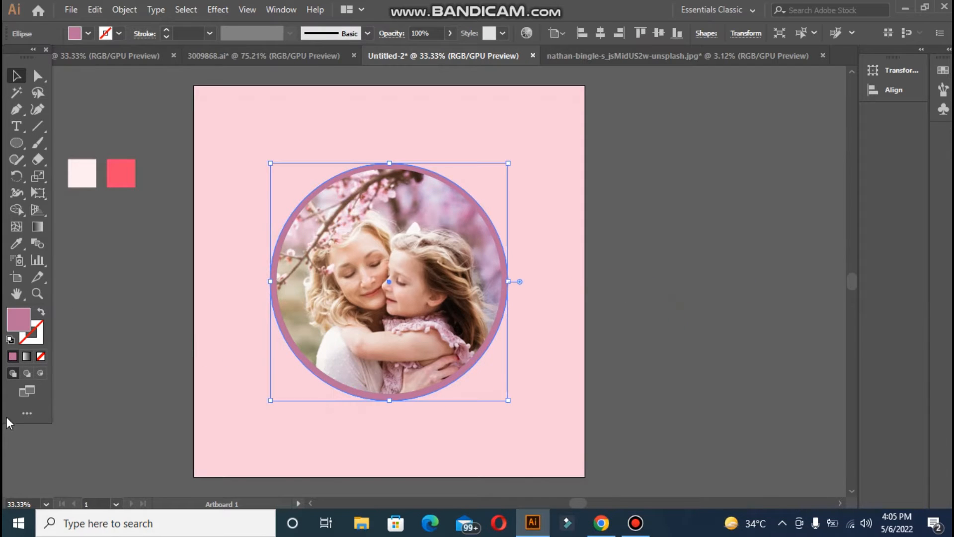
Step: Enlarge the mauve circle a little more from its centre to thicken the ring around the photo
click(238, 264)
click(301, 209)
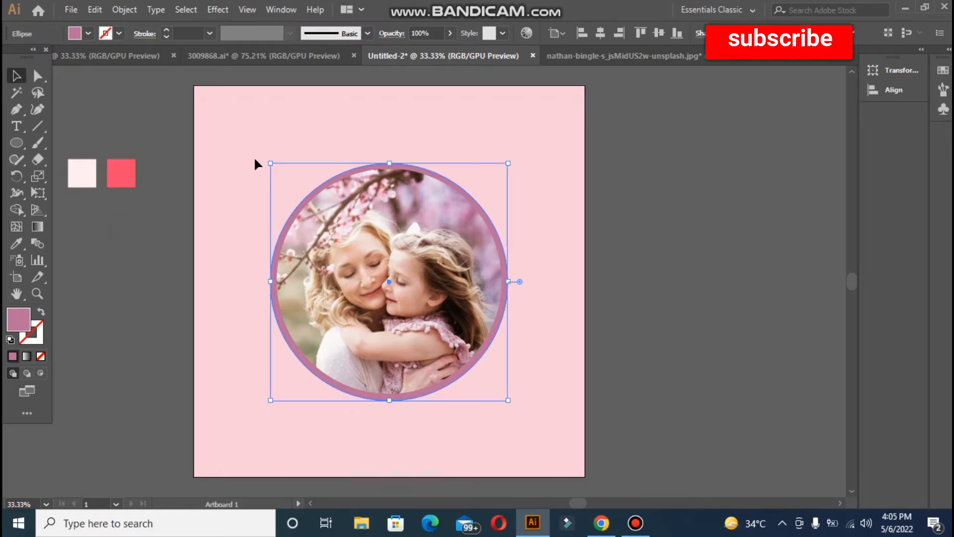
drag(270, 162, 267, 159)
click(142, 230)
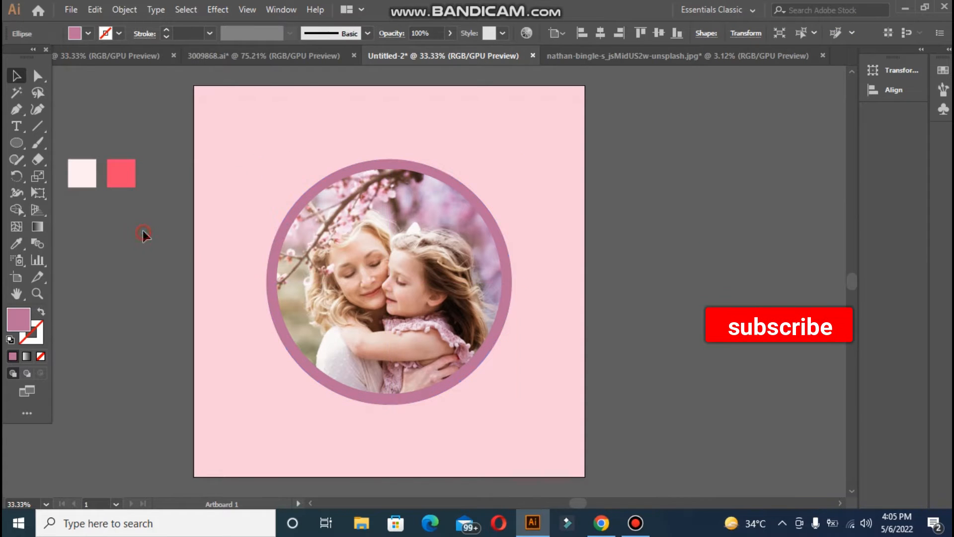
Step: Pick a slightly darker mauve as the current fill colour with nothing selected
double_click(24, 322)
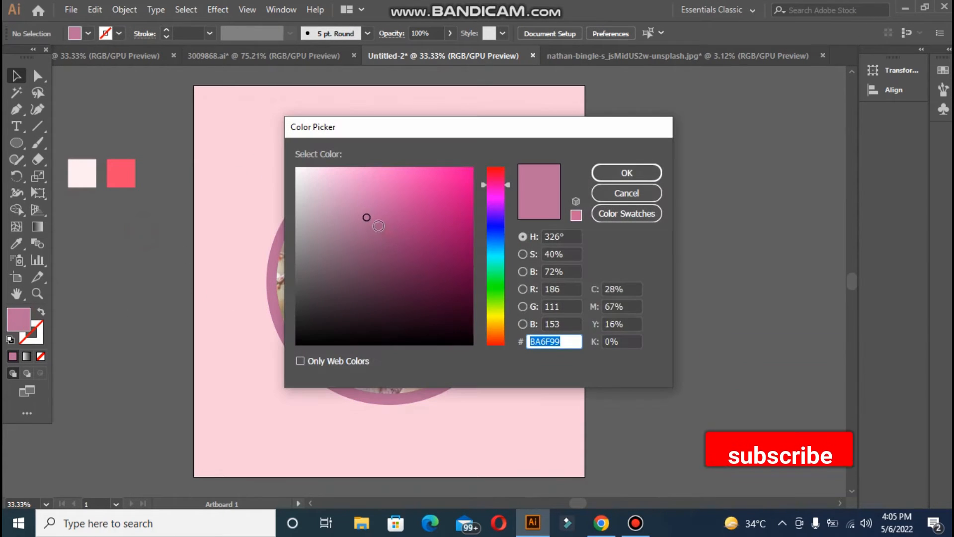
click(377, 224)
click(599, 174)
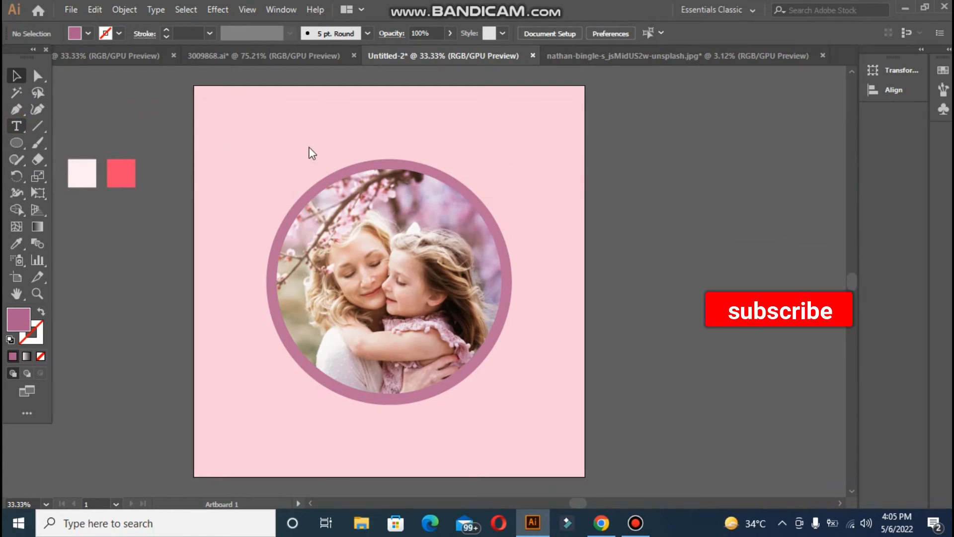
Step: Add the two-line text "Happy" / "Mother's Day" above the photo and enlarge it to about 80 pt in the coral swatch colour
click(337, 106)
key(BackSpace)
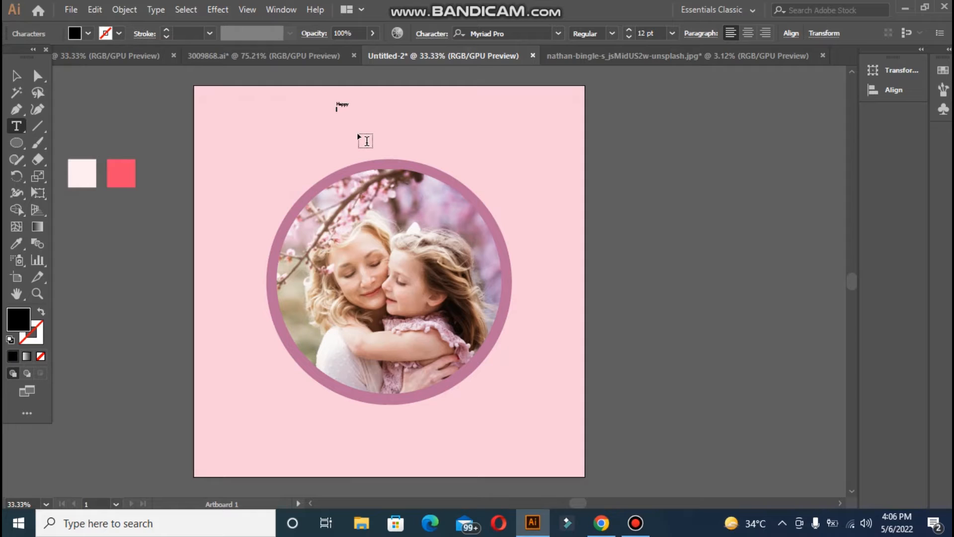
text(Happy)
key(Return)
text(Mother's Day)
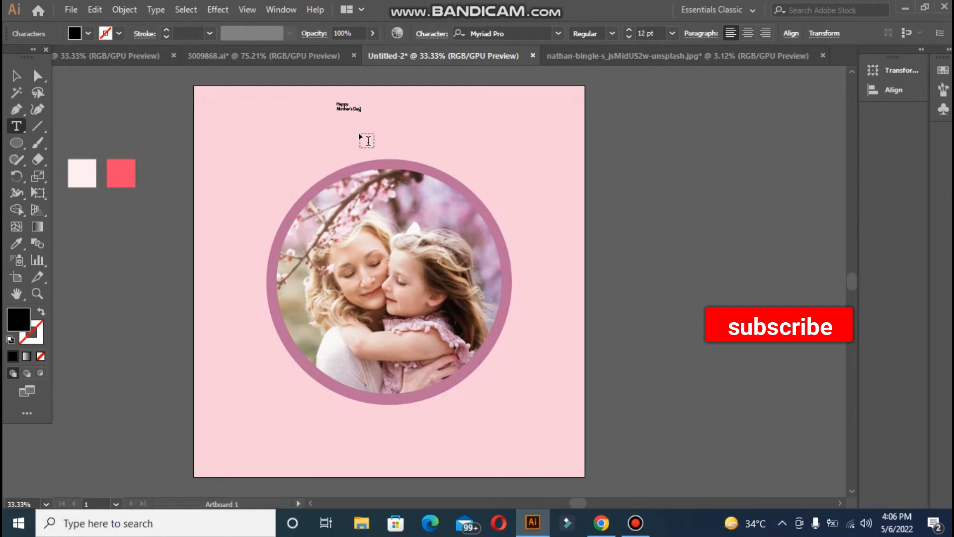
click(16, 76)
drag(363, 112, 498, 212)
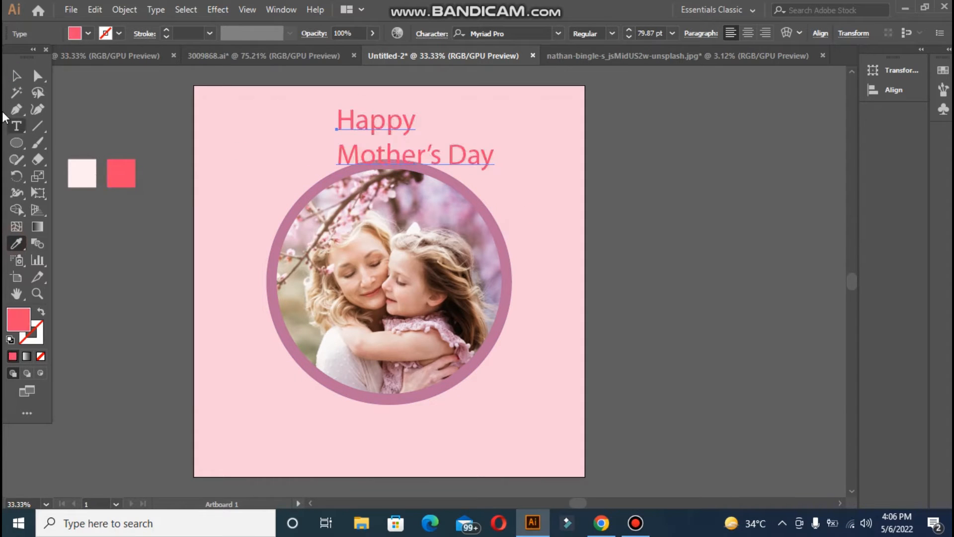
Step: Set both lines of the heading in the Alora font
click(561, 32)
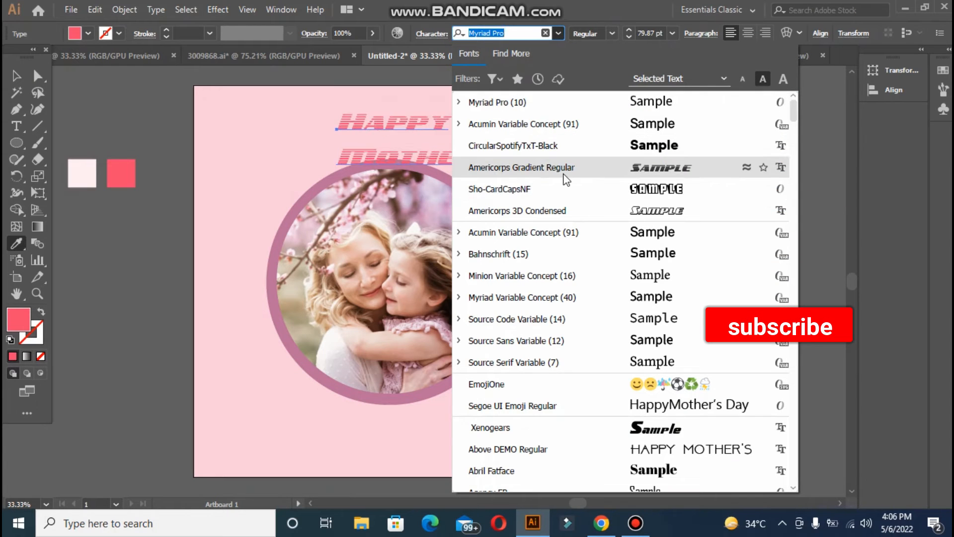
scroll(597, 223, down, 5)
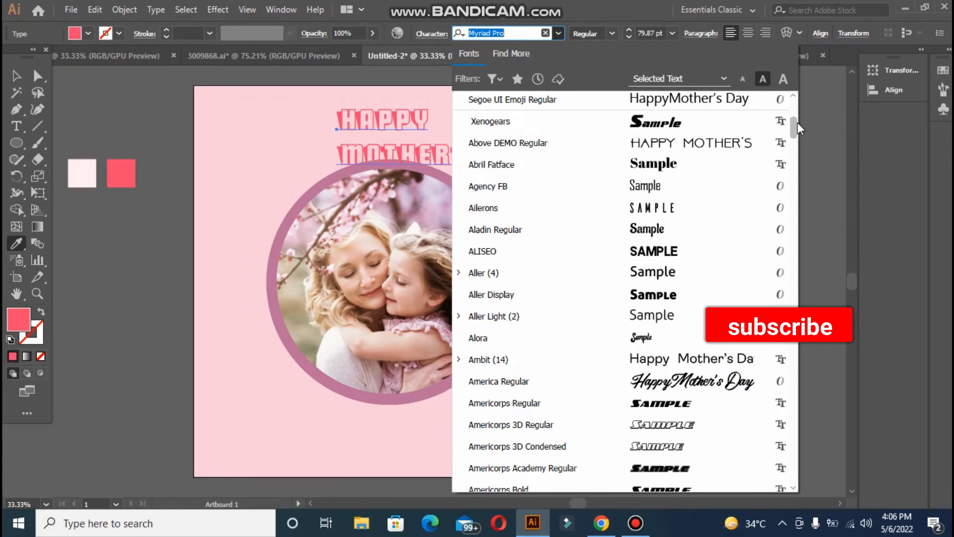
click(651, 339)
Step: Set the word "Happy" in the AR CENA font and centre-align the heading's lines
double_click(374, 123)
click(559, 33)
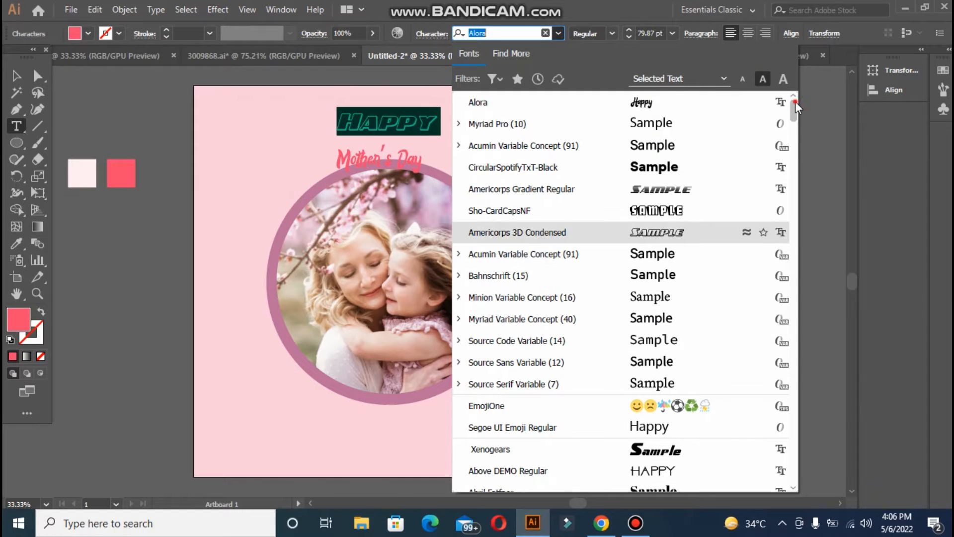
drag(795, 108, 797, 153)
click(674, 399)
key(Escape)
click(748, 33)
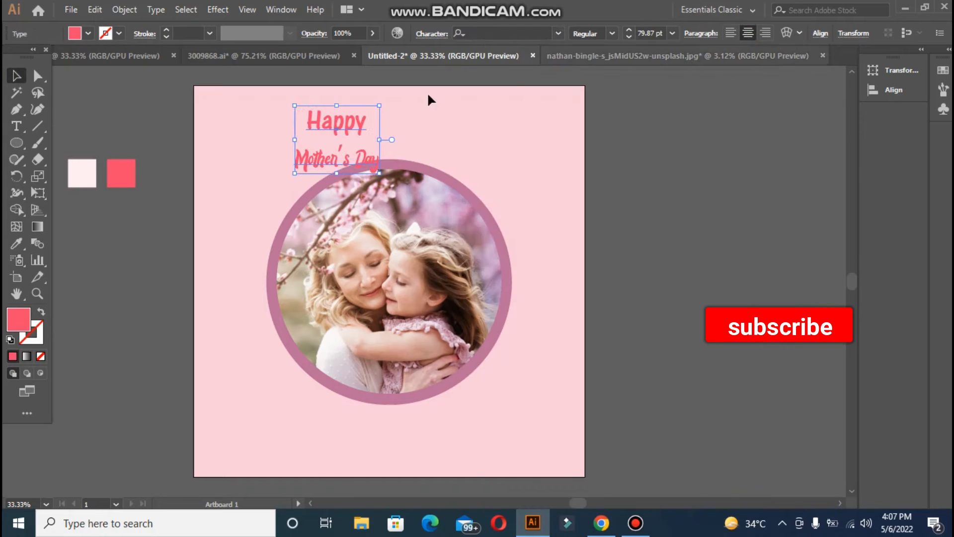
Step: Enlarge the heading beside the artboard to about 157 pt with tighter leading and give it a deeper crimson fill
click(431, 32)
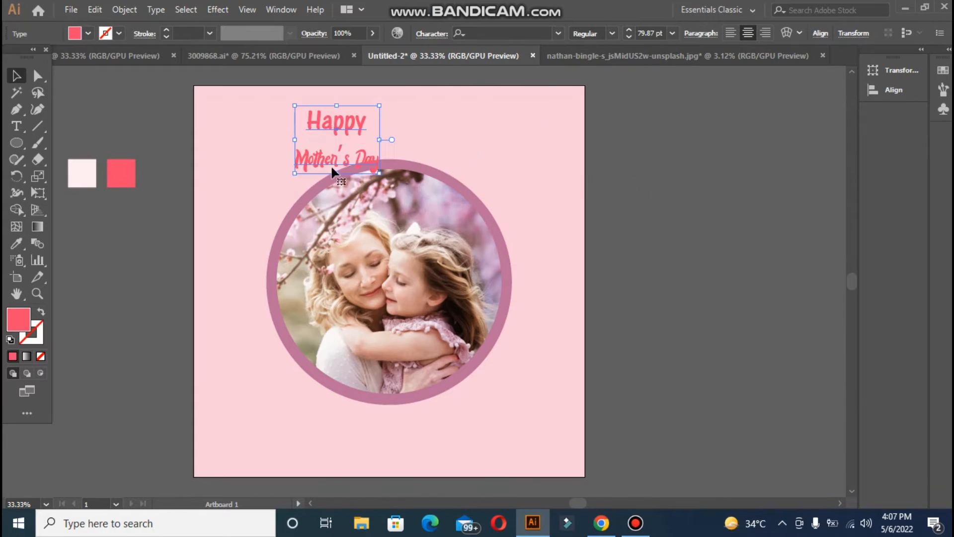
drag(332, 170, 612, 218)
click(432, 34)
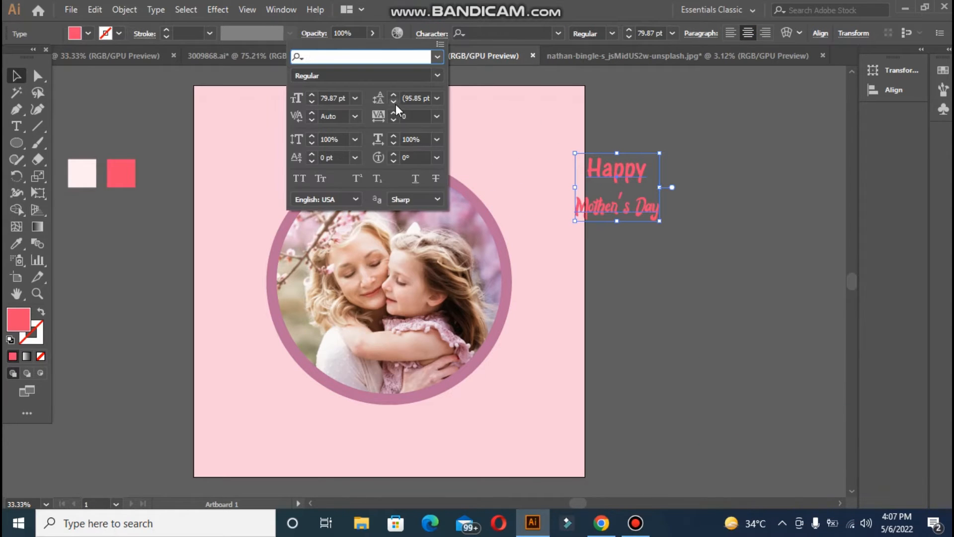
click(394, 98)
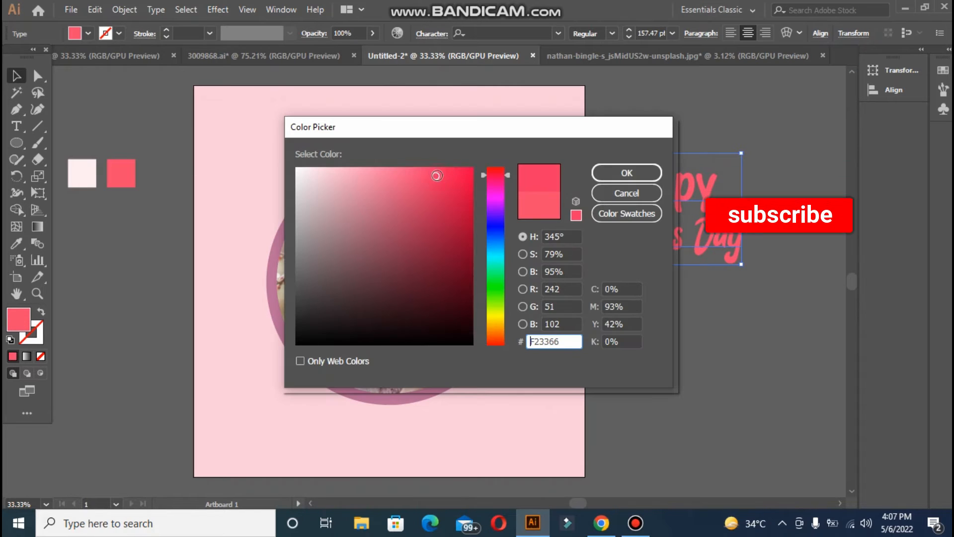
drag(437, 175, 447, 195)
click(623, 173)
Step: Move the heading back above the photo, set its size to 141 pt and tighten the leading between its lines
drag(603, 186, 338, 113)
click(629, 37)
click(432, 33)
click(394, 103)
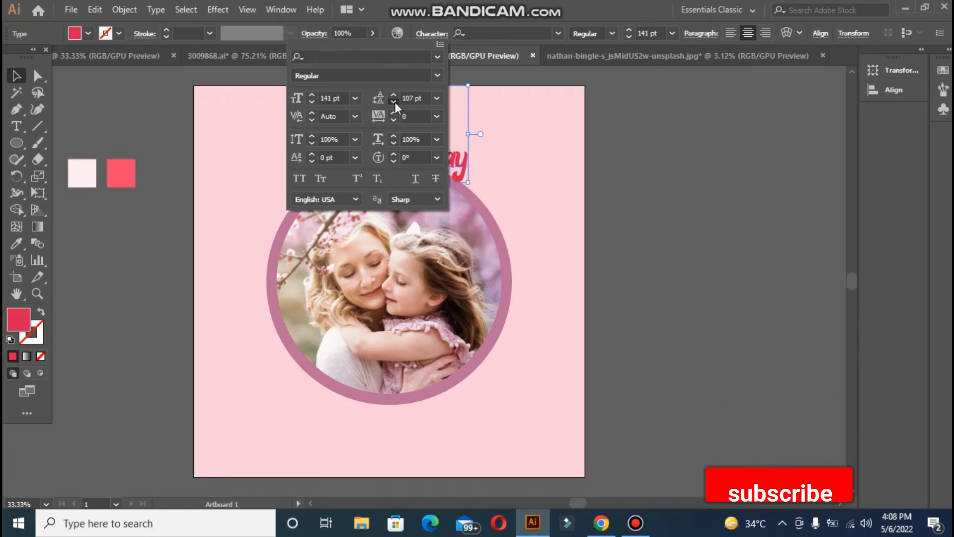
click(431, 33)
click(431, 33)
click(395, 103)
click(432, 34)
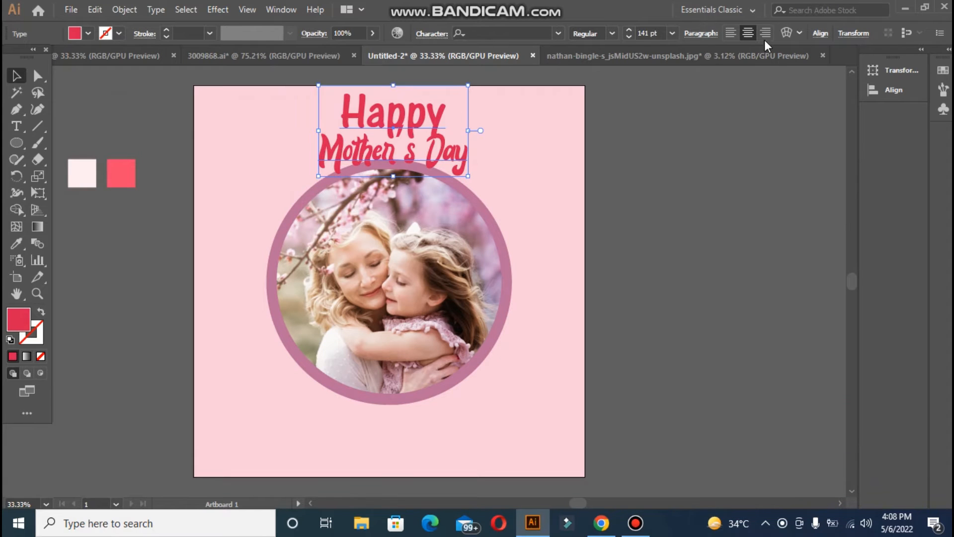
Step: Centre the heading horizontally on the artboard
click(820, 34)
click(702, 74)
click(650, 315)
Step: Reduce the heading's lettering slightly and insert the apostrophe in "Mother's"
triple_click(369, 117)
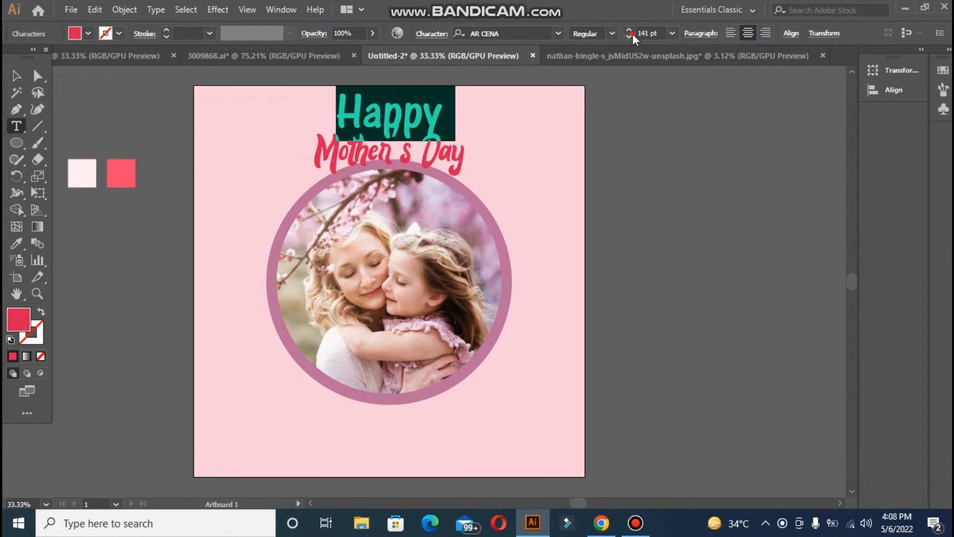
click(396, 152)
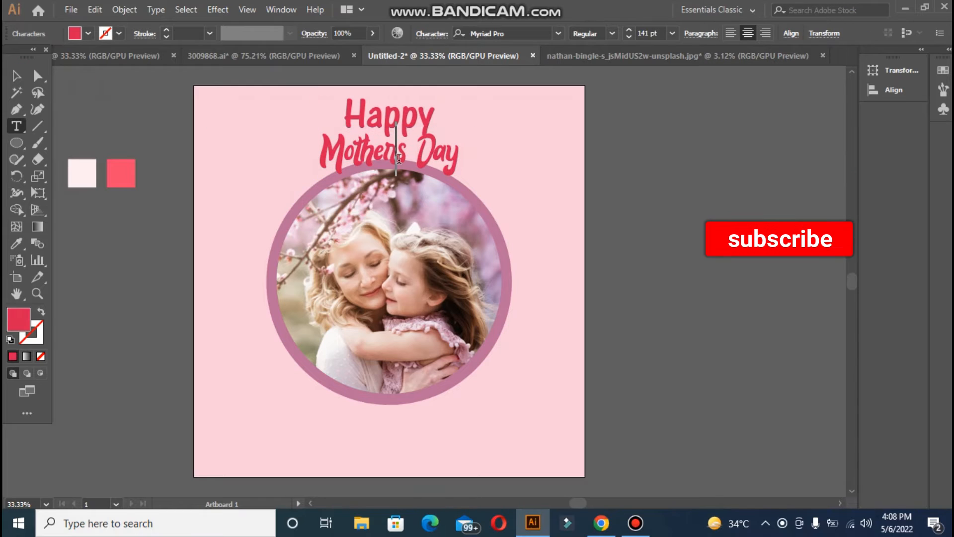
text(')
key(ctrl+a)
key(Escape)
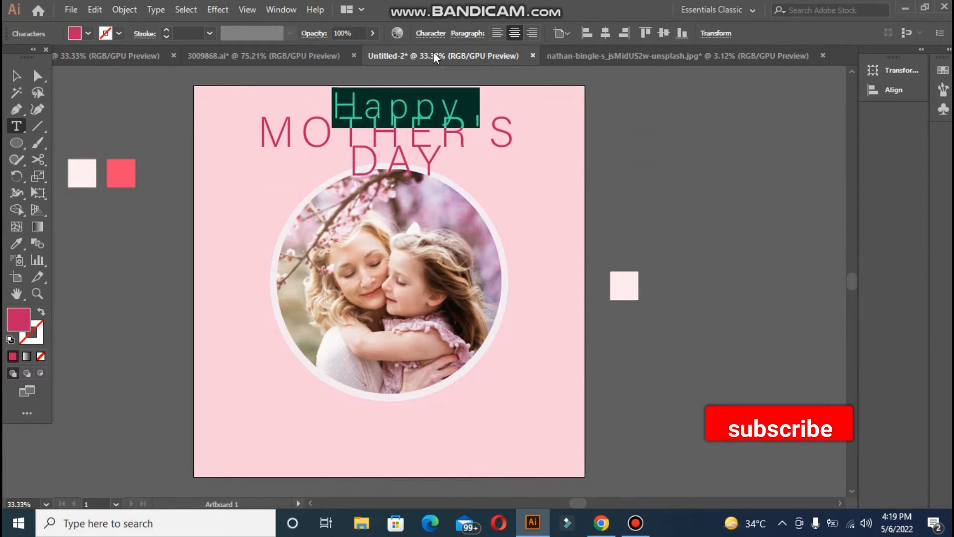
Step: Set the word "Happy" in the Condensed Bold style of Acumin Variable Concept
click(430, 33)
click(417, 75)
click(416, 151)
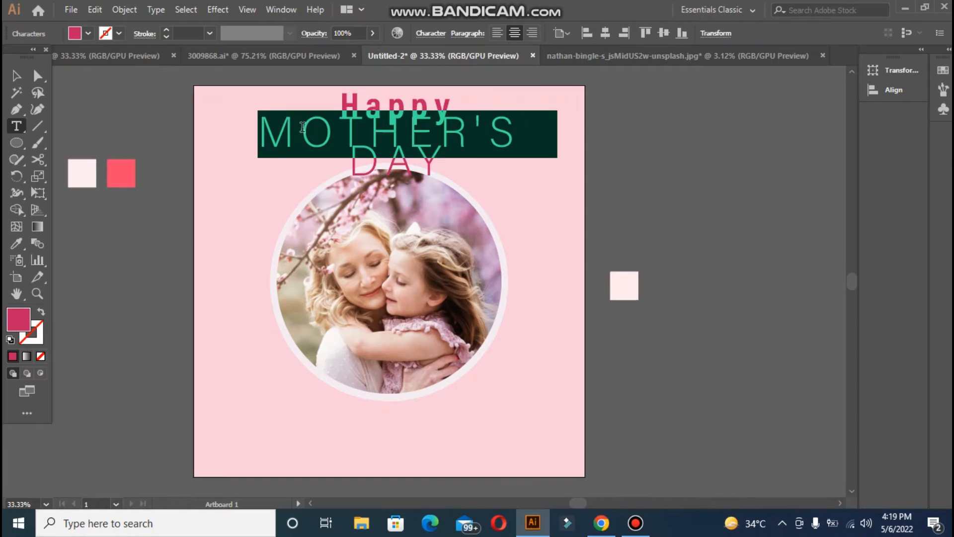
Step: Set the word "MOTHER'S" in the Semibold Italic style and reduce its tracking to -13
click(431, 33)
click(417, 75)
drag(434, 138, 434, 369)
click(343, 324)
click(391, 121)
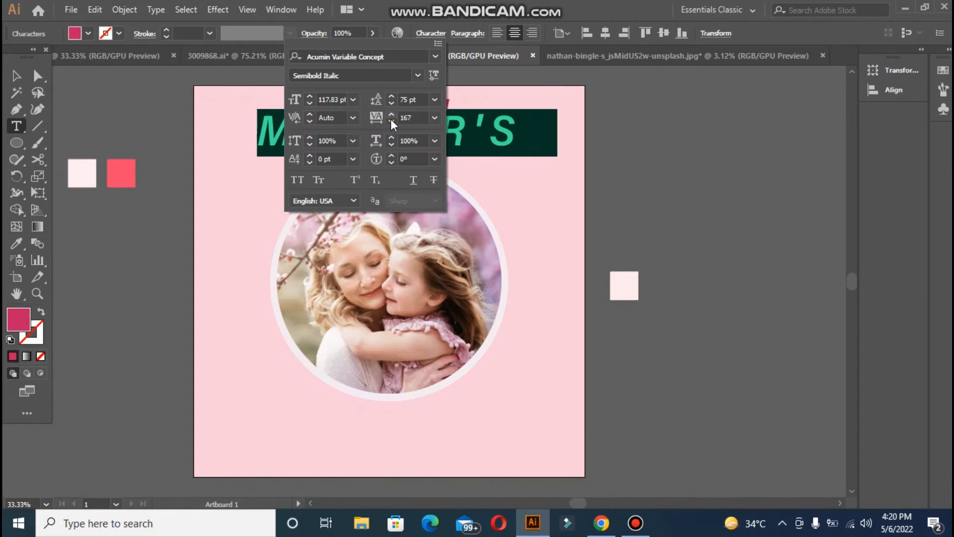
key(Escape)
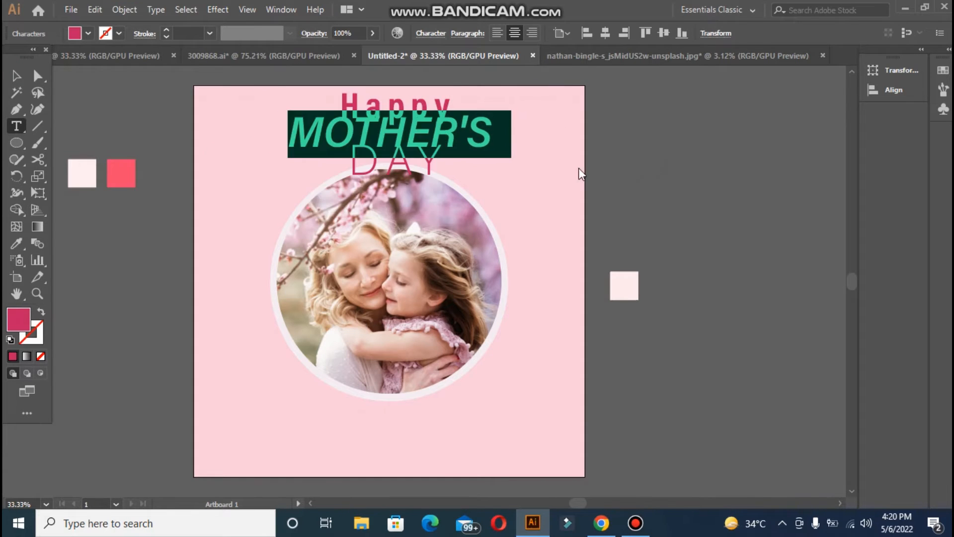
Step: Give the word "MOTHER'S" 95 pt leading, a 106 pt font size and the Bold Italic style
click(426, 34)
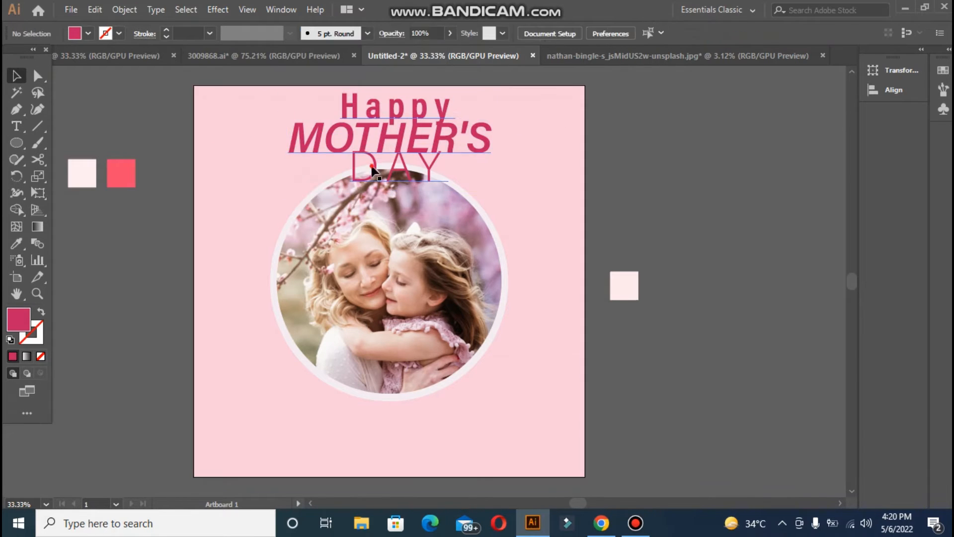
double_click(372, 167)
triple_click(388, 139)
click(435, 34)
click(312, 103)
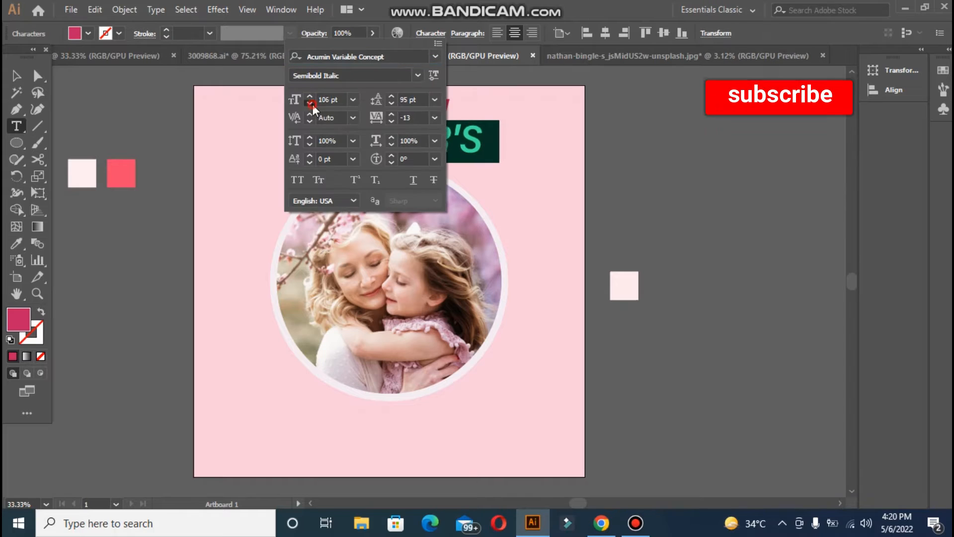
click(417, 75)
click(322, 163)
Step: Set the word "DAY" in the Semibold style of Acumin Variable Concept
triple_click(375, 164)
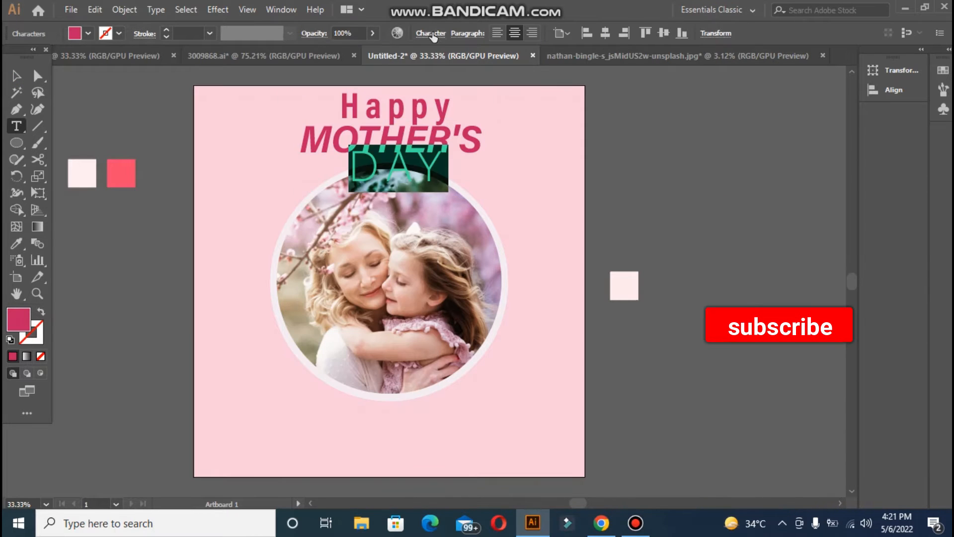
click(431, 34)
click(418, 75)
scroll(328, 312, down, 10)
click(328, 307)
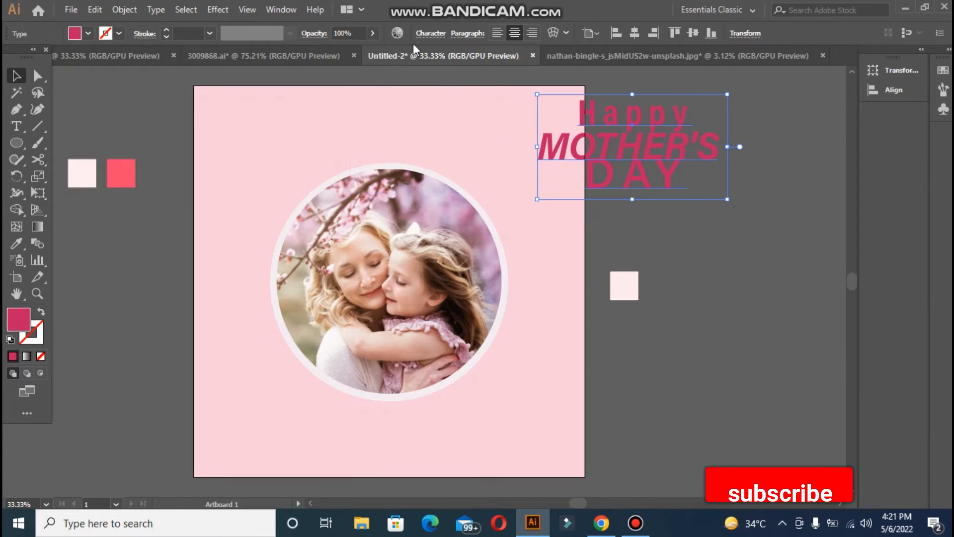
Step: Set the leading of the word "DAY" to 95 pt and tighten its tracking
click(430, 33)
click(392, 97)
click(391, 121)
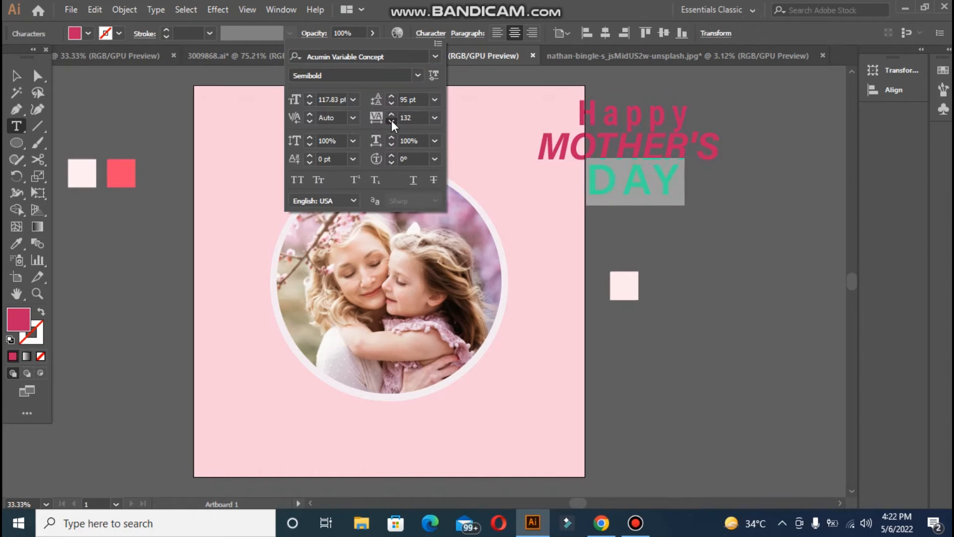
Step: Set the leading of the word "Happy" to 52 pt
click(572, 111)
triple_click(604, 116)
click(431, 34)
click(392, 96)
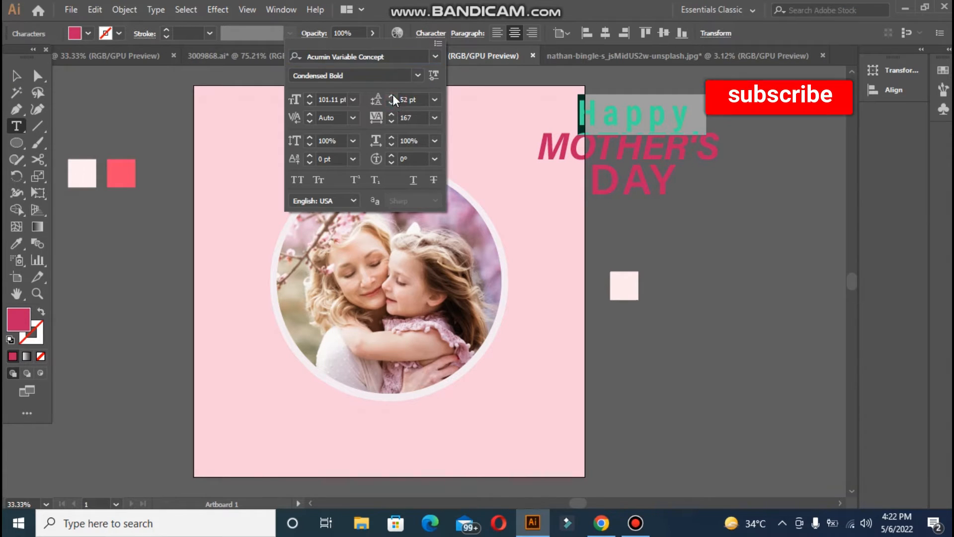
click(16, 76)
click(85, 96)
Step: Set the word "MOTHER'S" in the Wide Italic style and move the heading back above the photo on the artboard
click(17, 126)
triple_click(629, 148)
click(431, 33)
click(417, 75)
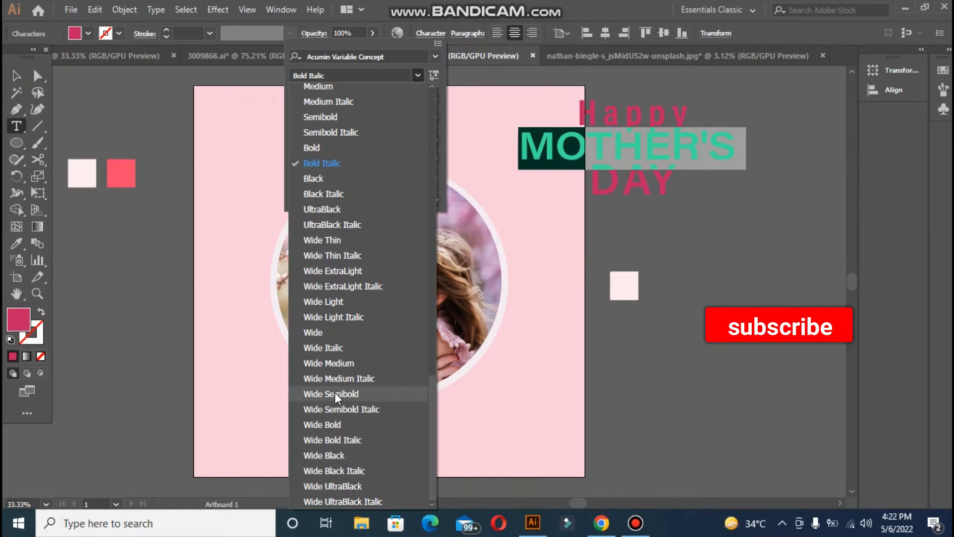
click(327, 350)
click(16, 75)
click(85, 96)
drag(608, 121, 369, 110)
Step: Try twice to change the font size of the whole heading, undoing each attempt
click(439, 37)
click(310, 101)
key(ctrl+z)
click(439, 36)
click(309, 101)
key(ctrl+z)
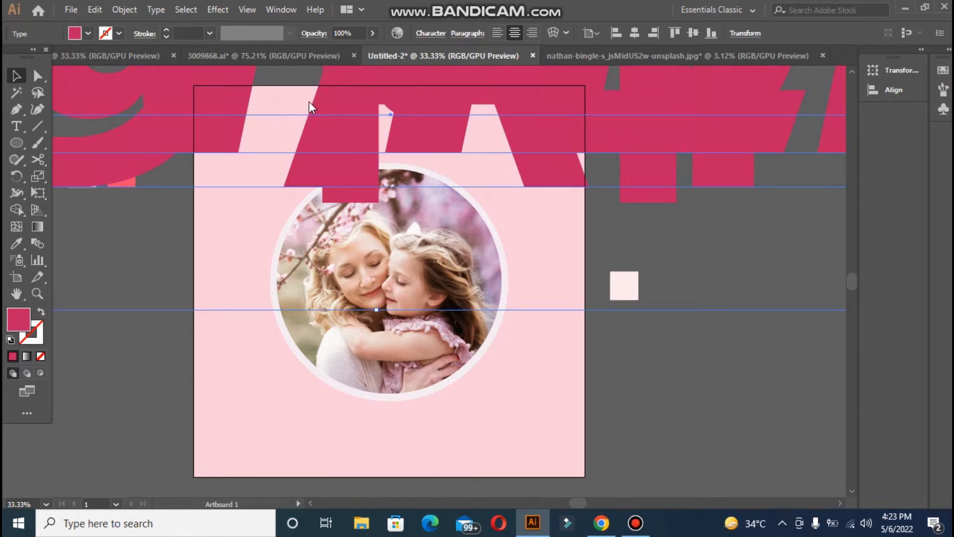
Step: Undo a trial scaling of the heading and centre it horizontally on the artboard
drag(492, 197, 462, 180)
key(ctrl+z)
click(635, 33)
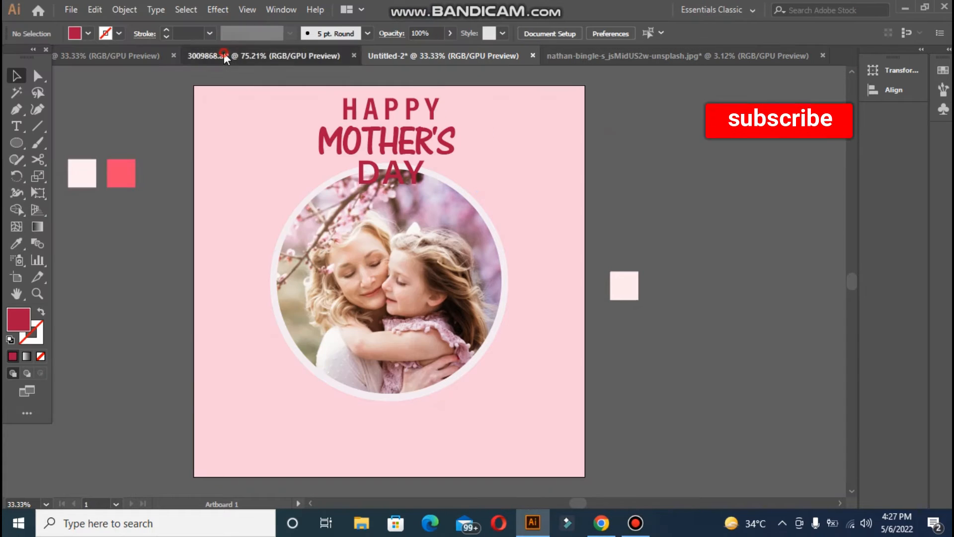
Step: Copy the set of individual flowers from 3009868.ai into Untitled-2, place it beside the artboard and ungroup it
click(224, 55)
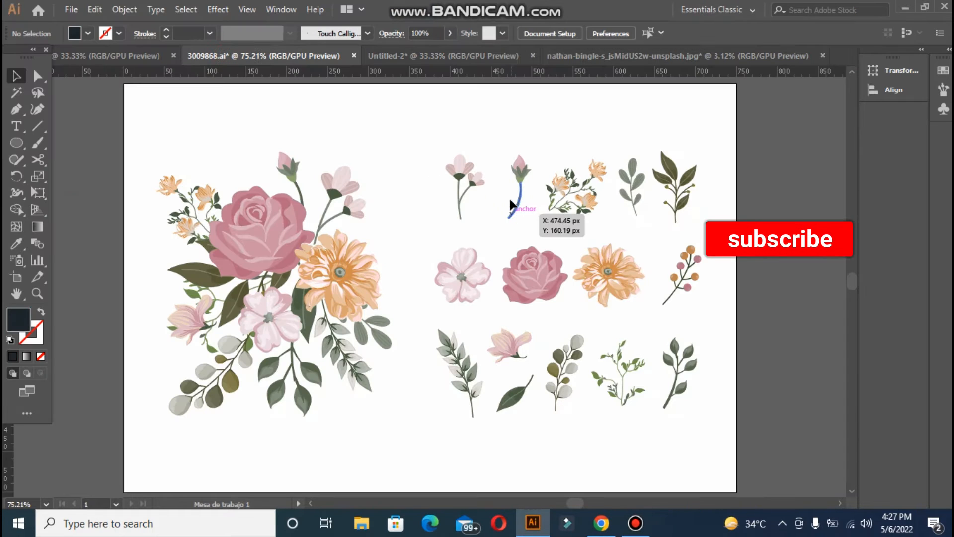
click(510, 200)
click(506, 53)
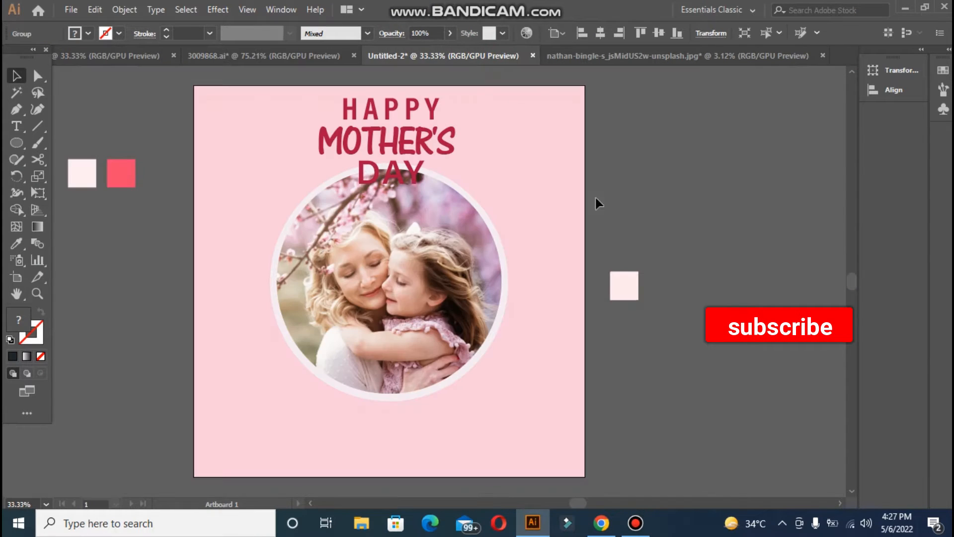
key(ctrl+v)
drag(447, 280, 701, 236)
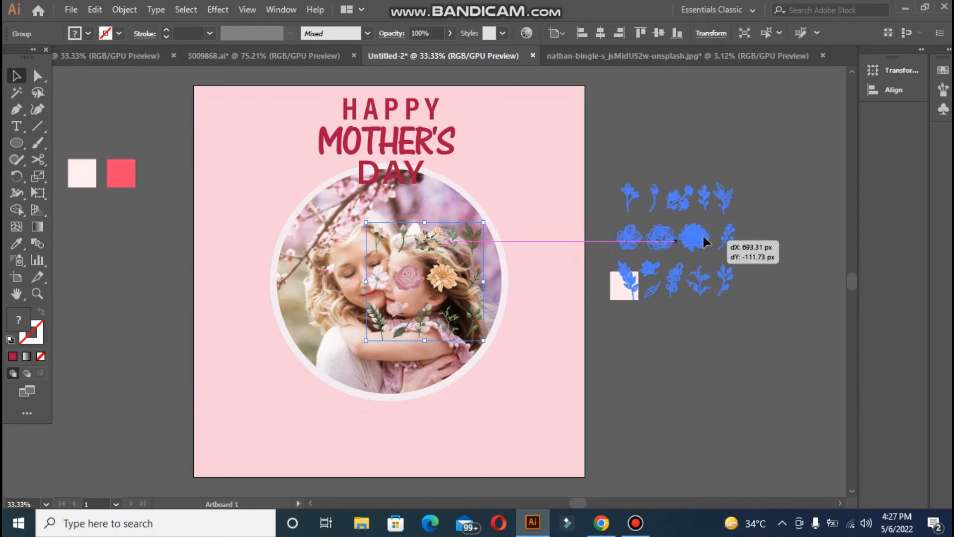
right_click(666, 234)
click(696, 350)
click(753, 125)
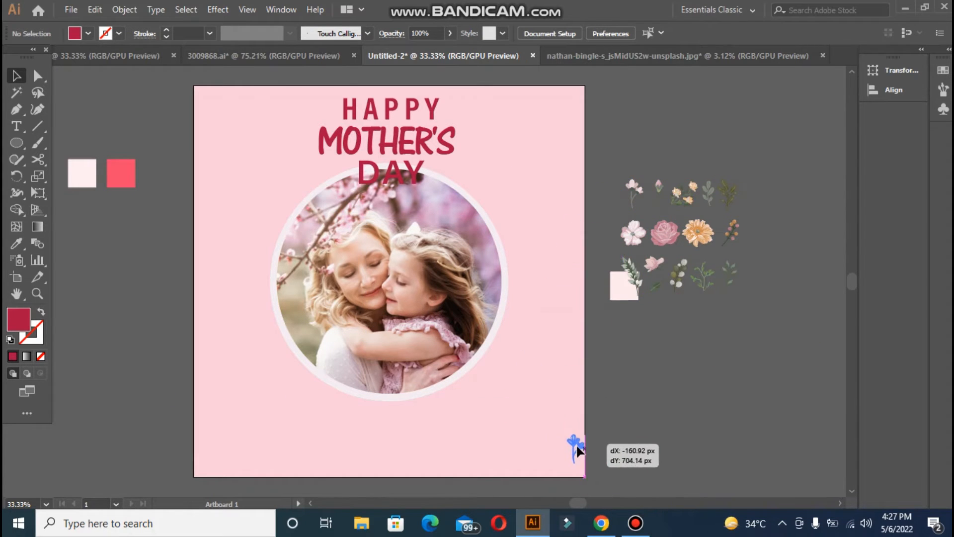
Step: Place the small two-blossom stem in the artboard's lower-right corner, tilt it and adjust its size
drag(575, 459, 550, 450)
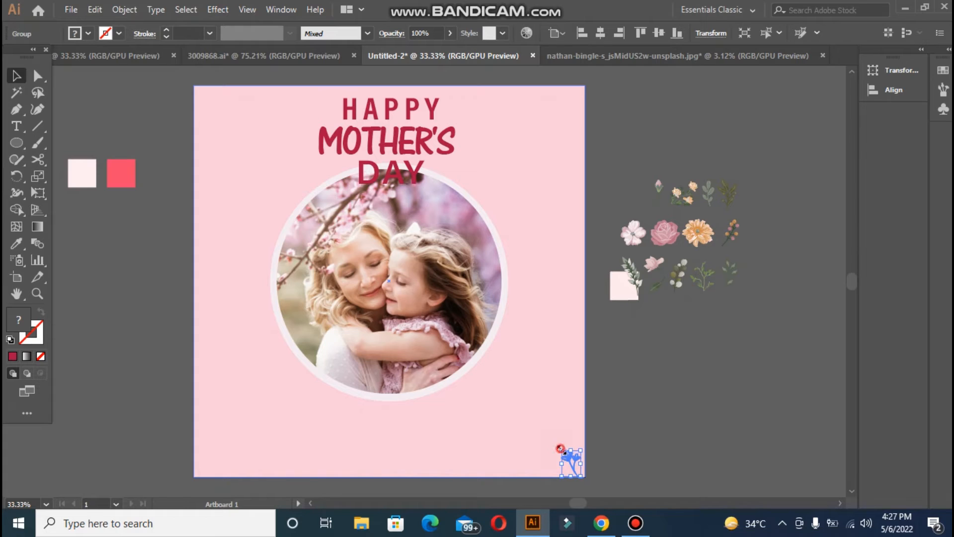
drag(554, 441, 568, 451)
click(621, 439)
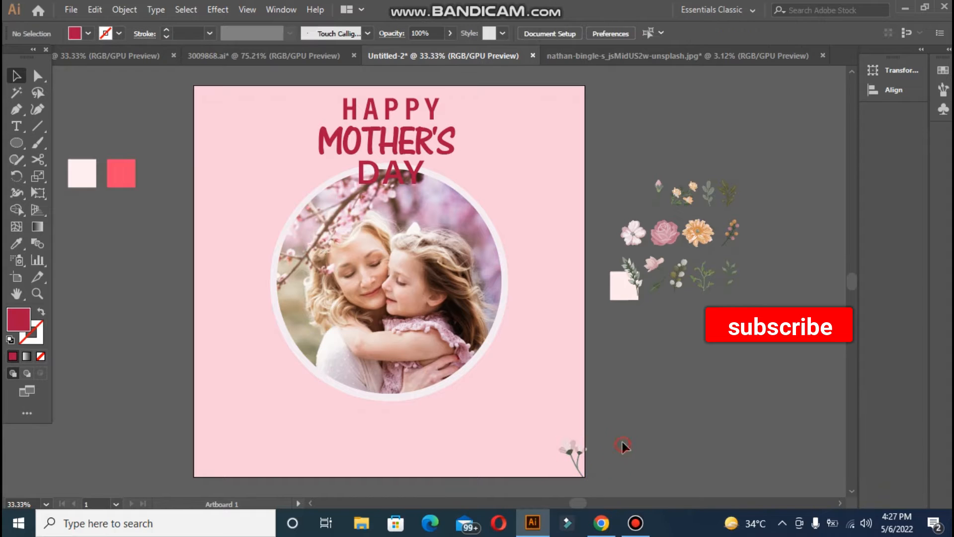
click(562, 450)
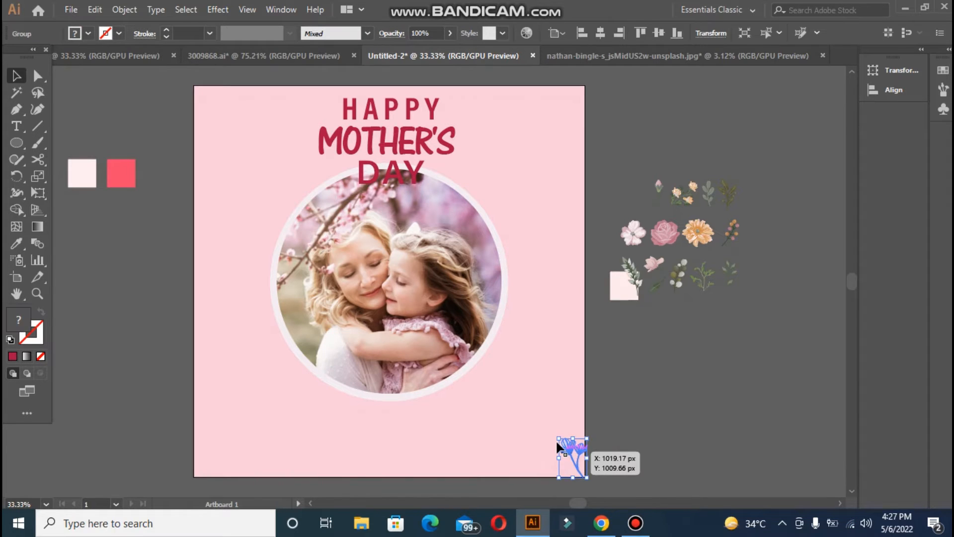
click(636, 522)
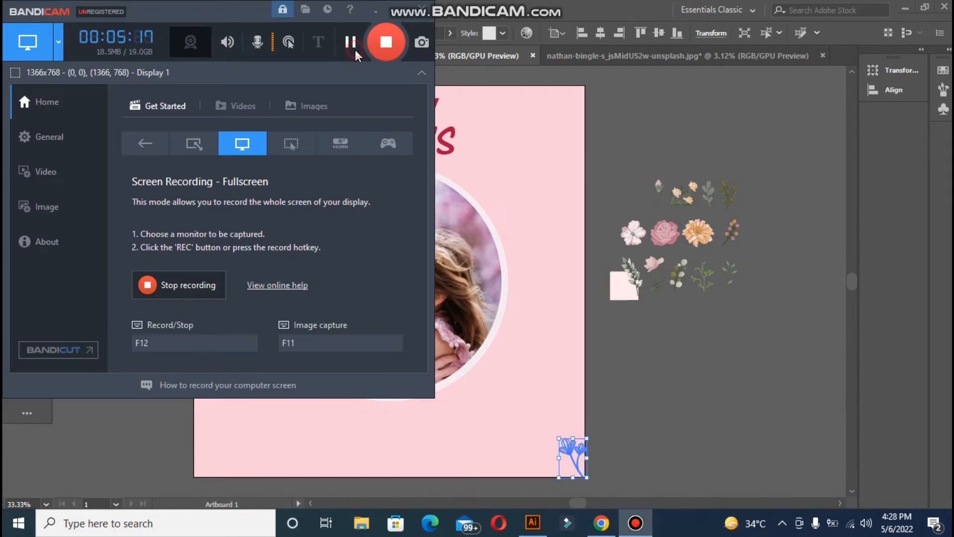
click(601, 131)
Step: Recolour the two-blossom stem with the coral red of the sample square and enlarge it slightly in the lower-right corner
click(17, 243)
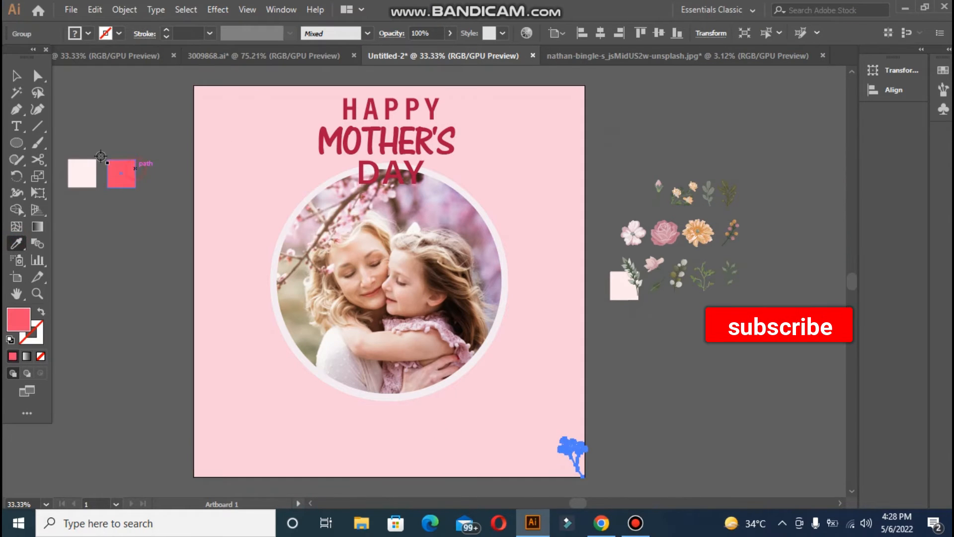
click(83, 97)
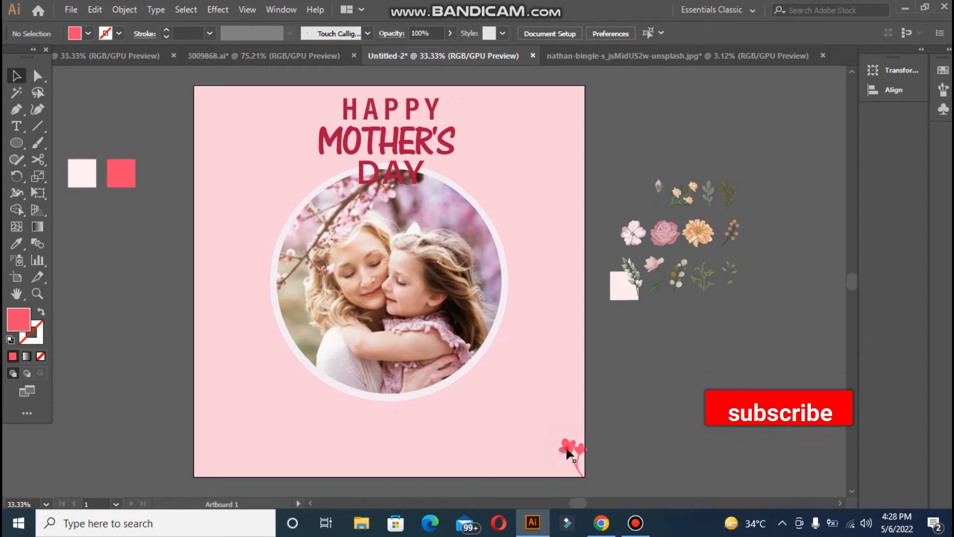
drag(571, 452, 570, 451)
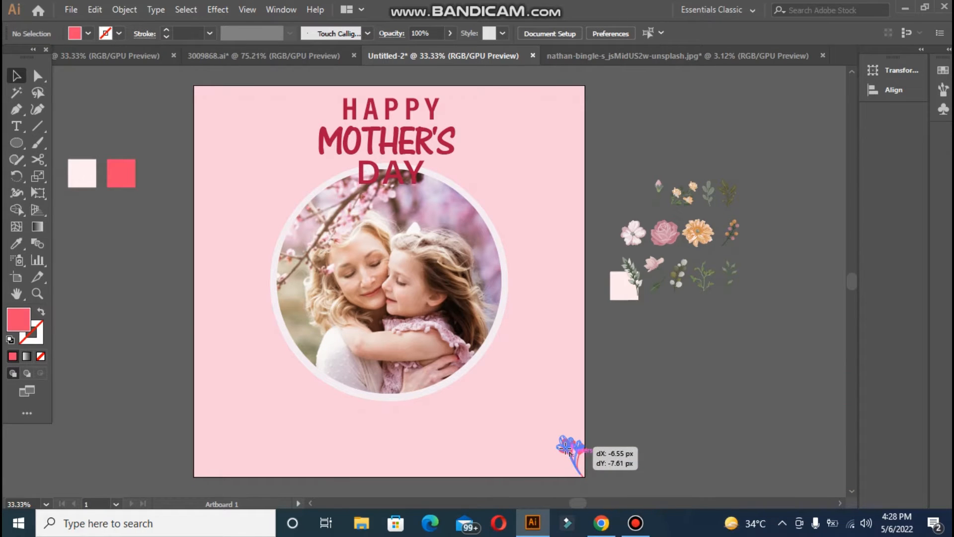
drag(567, 447, 554, 429)
click(614, 403)
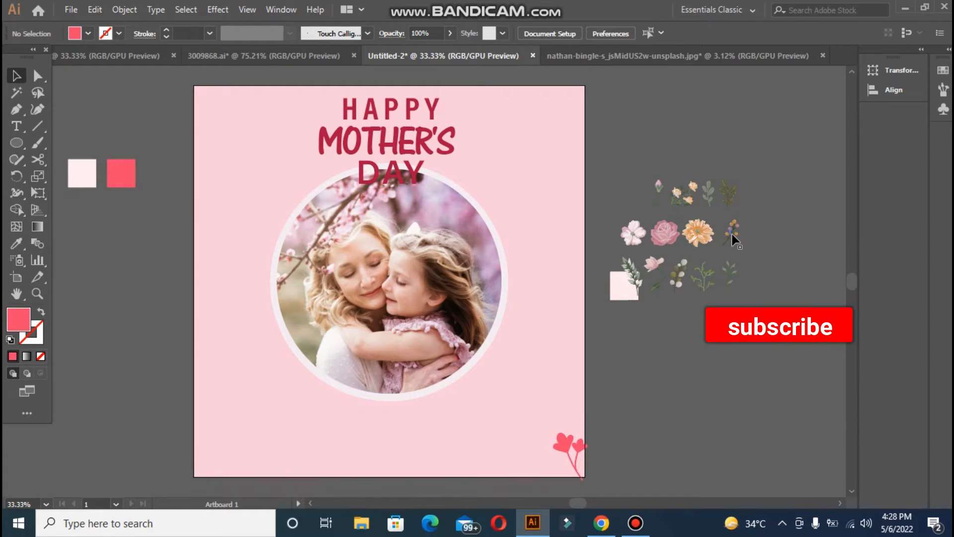
Step: Place the berry sprig in the artboard's lower-left corner and recolour it with the coral red of the sample square
drag(726, 244, 209, 468)
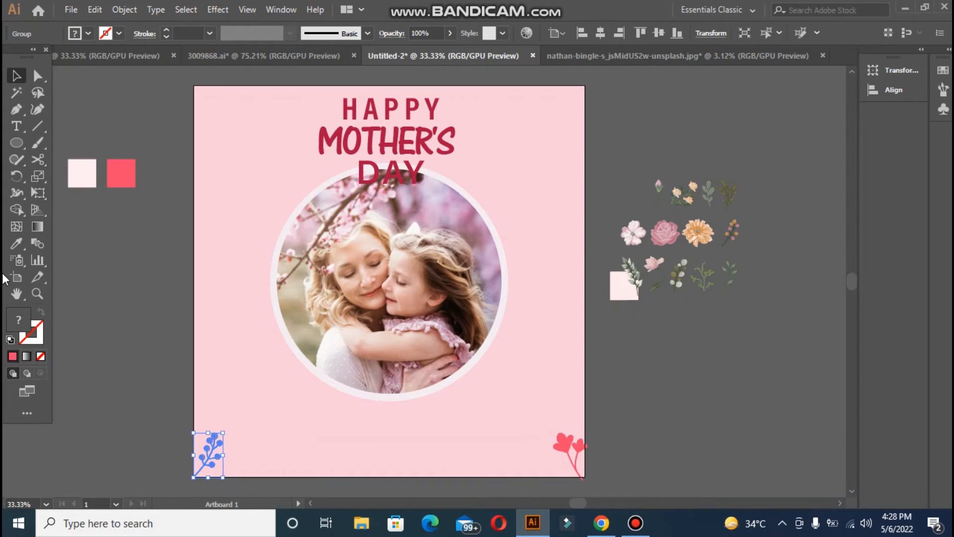
click(17, 244)
click(124, 166)
click(17, 76)
click(154, 118)
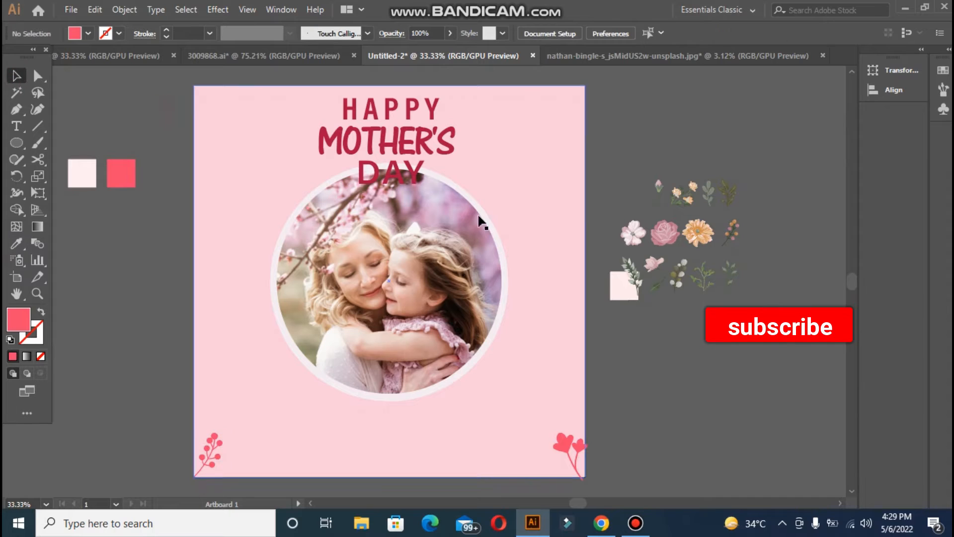
Step: Place the pink rose over the artboard's two upper corners, one copy in each, overlapping the edges
mouse_move(656, 239)
mouse_down()
mouse_move(655, 196)
mouse_move(548, 142)
mouse_move(566, 99)
mouse_move(566, 111)
mouse_move(531, 129)
mouse_move(556, 115)
mouse_move(168, 99)
mouse_move(197, 113)
mouse_up()
click(137, 98)
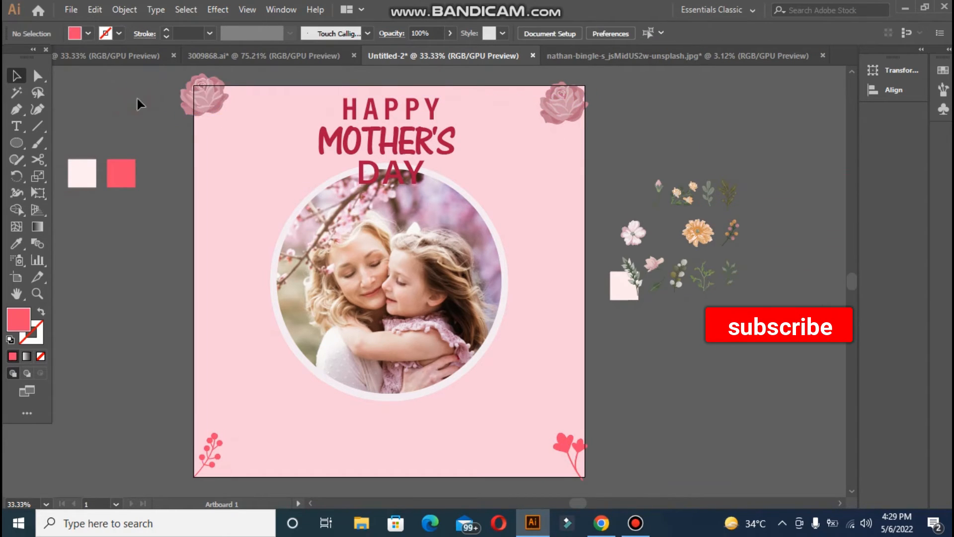
drag(563, 104, 569, 100)
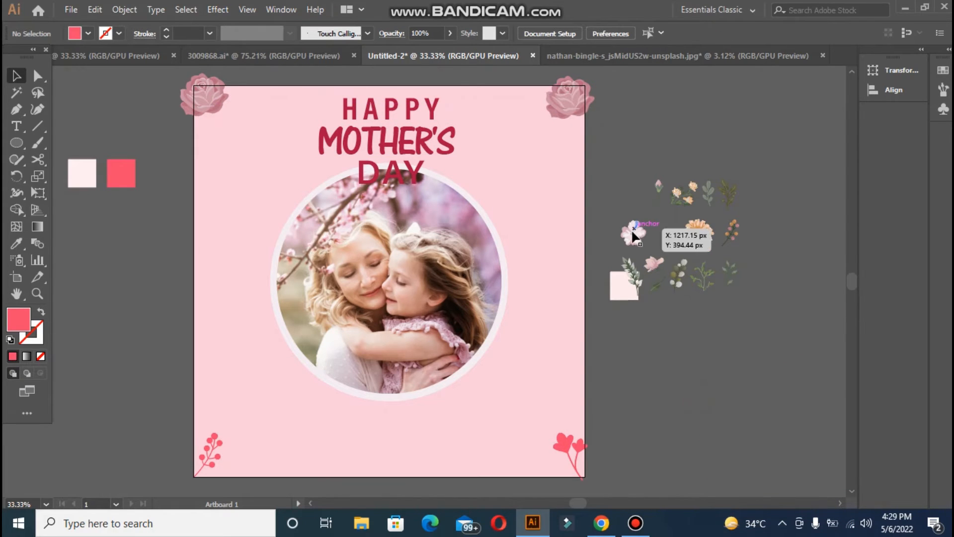
Step: Place a copy of the rounded-leaf sprig at the artboard's left edge beside the photo and recolour it coral red
drag(711, 196, 218, 250)
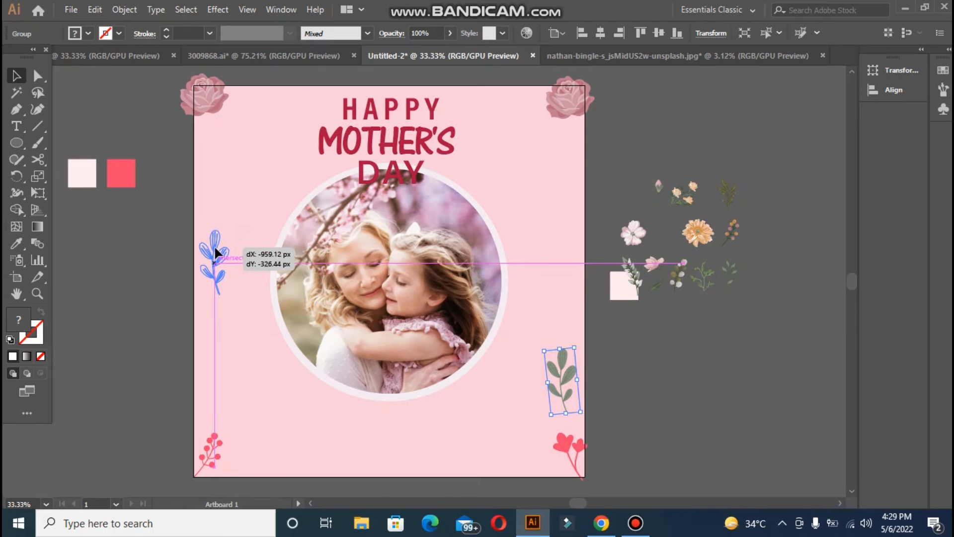
click(20, 243)
click(120, 173)
click(17, 76)
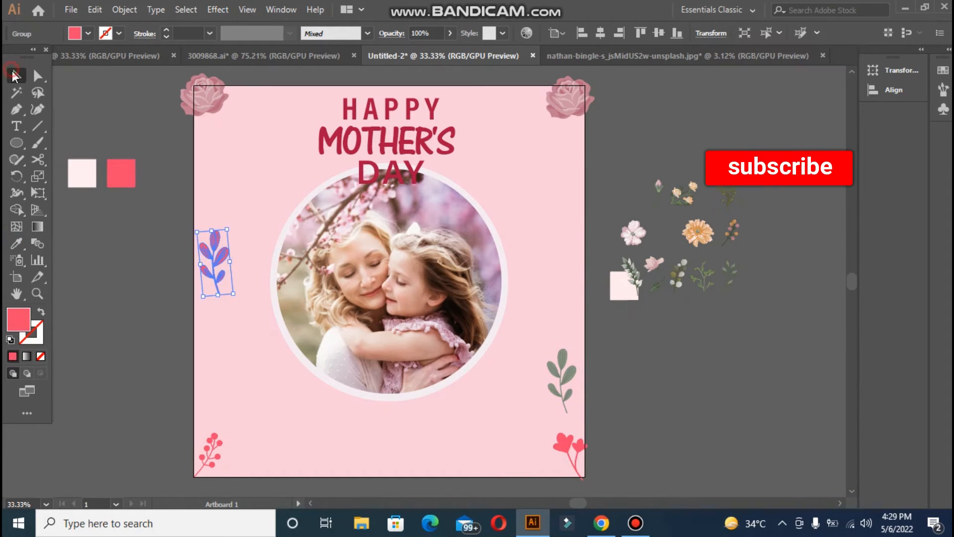
click(78, 135)
Step: Recolour the rounded-leaf sprig at the artboard's right edge with the pinkish purple of the girl's dress in the photo
click(562, 378)
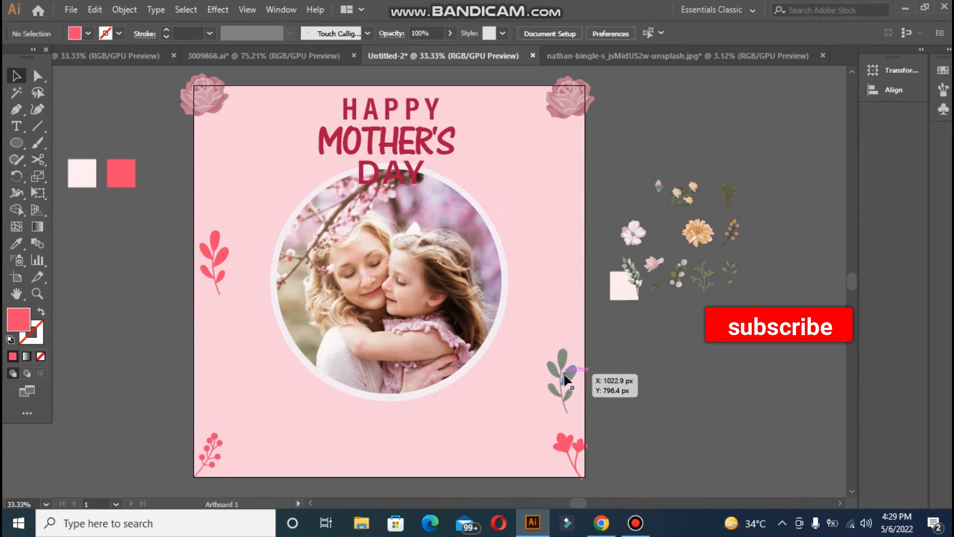
click(17, 243)
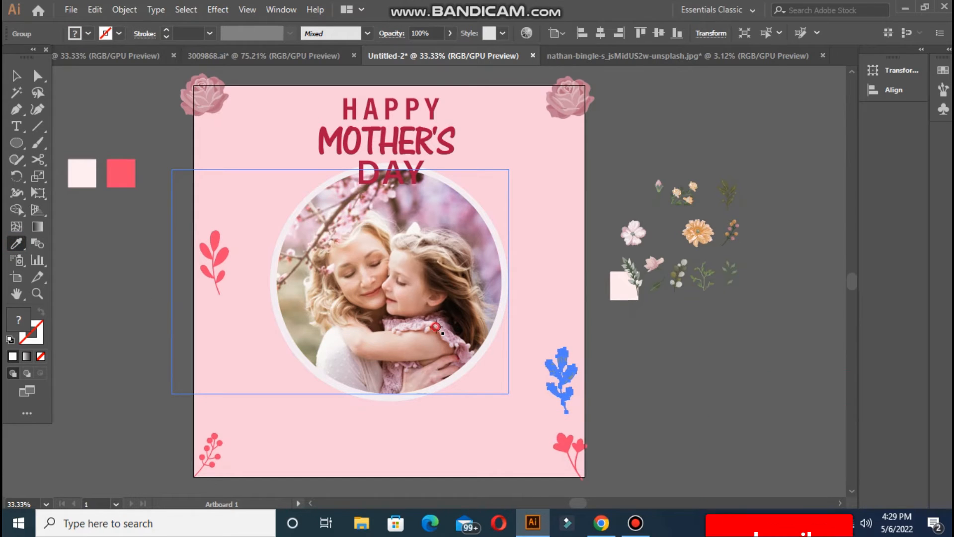
click(421, 318)
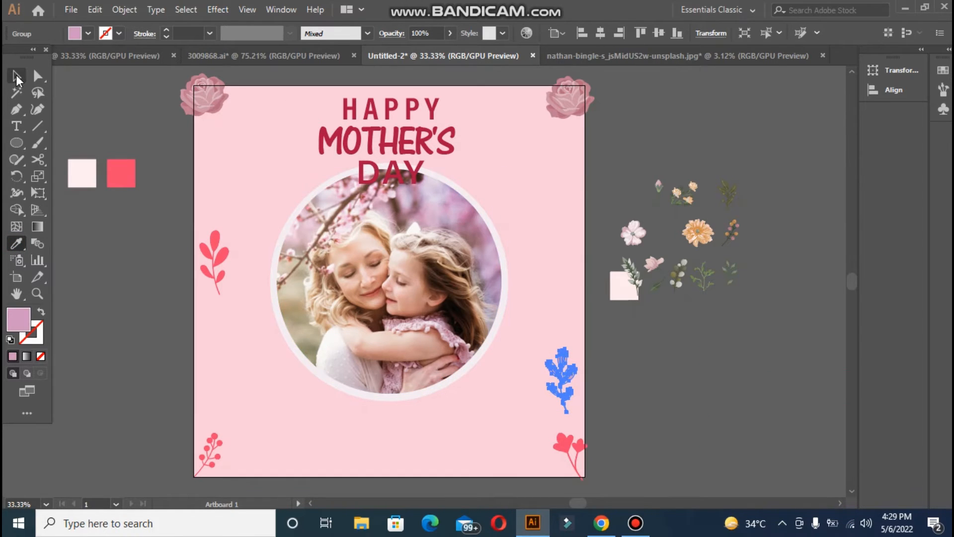
click(89, 97)
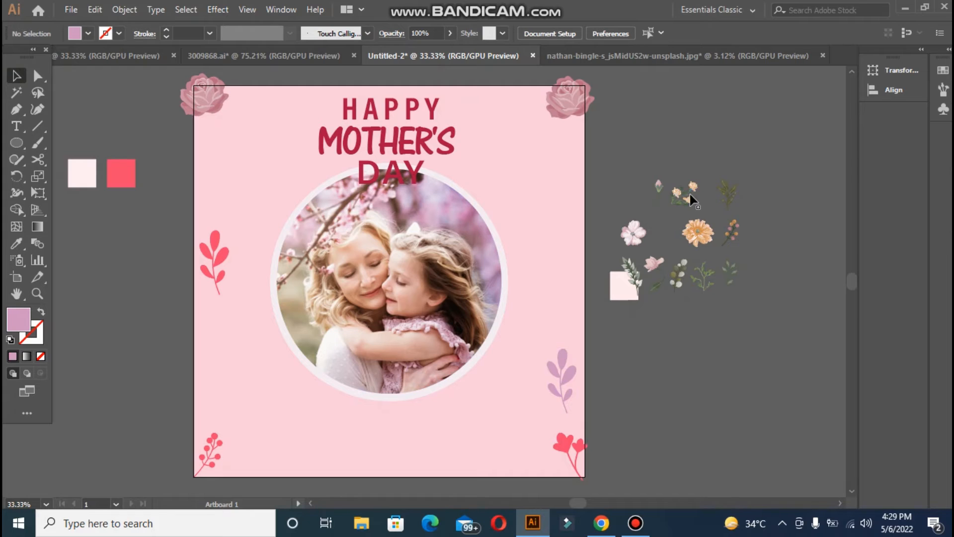
Step: Place the cream rose branch at the artboard's left edge above the berry sprig
drag(679, 198, 211, 381)
click(147, 298)
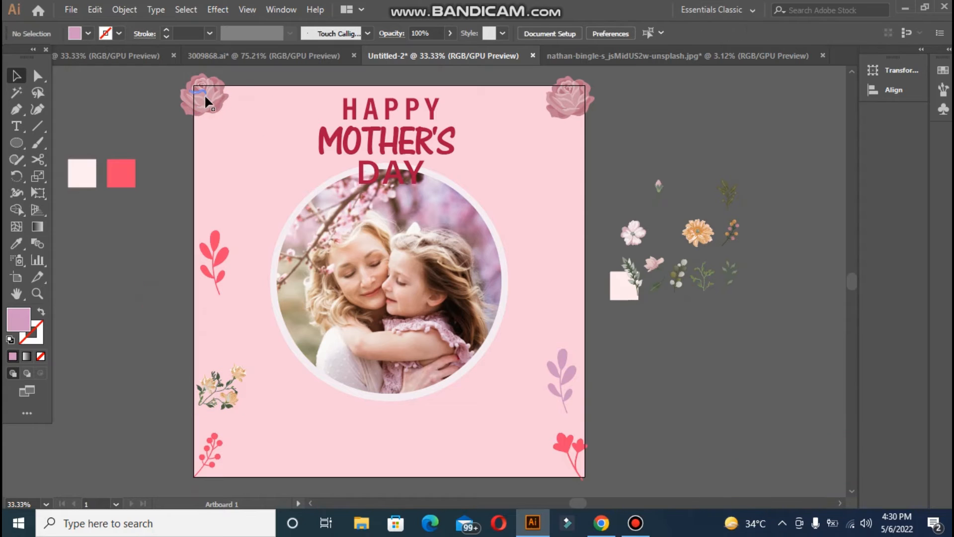
drag(206, 97, 128, 102)
key(Delete)
Step: Recolour the rose branch with a mauve sampled from the photo's blossoms, enlarge it and shift it slightly over the left edge
click(215, 384)
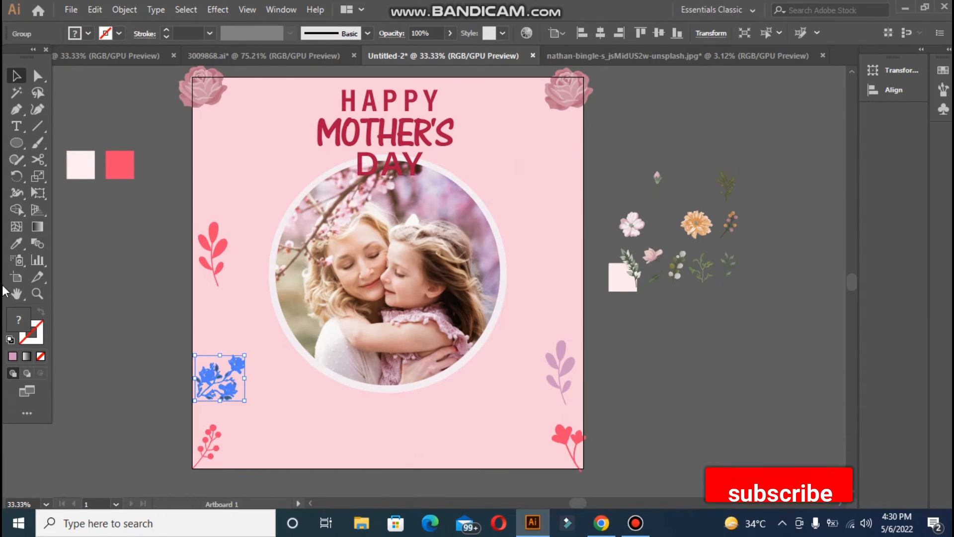
click(17, 243)
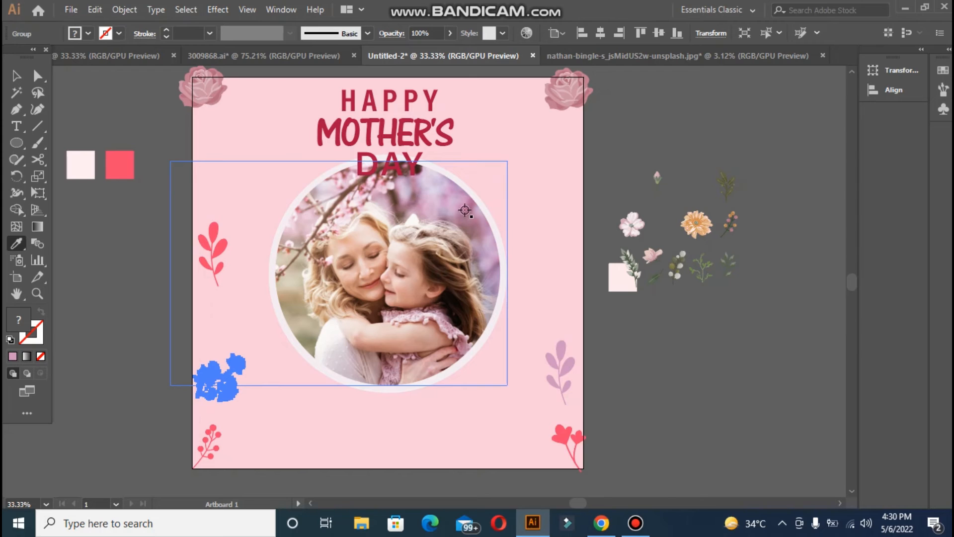
click(465, 210)
click(16, 75)
click(209, 326)
click(223, 382)
drag(247, 353, 256, 343)
drag(220, 371, 201, 365)
click(122, 315)
click(131, 328)
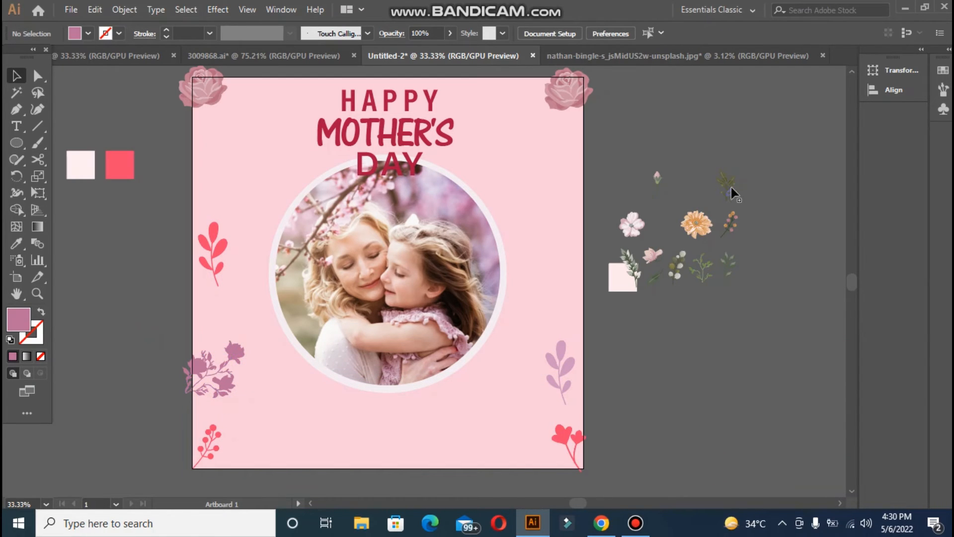
Step: Place the dark green leafy branch at the artboard's right edge above the purple sprig and enlarge it
drag(736, 186, 565, 208)
key(ctrl+z)
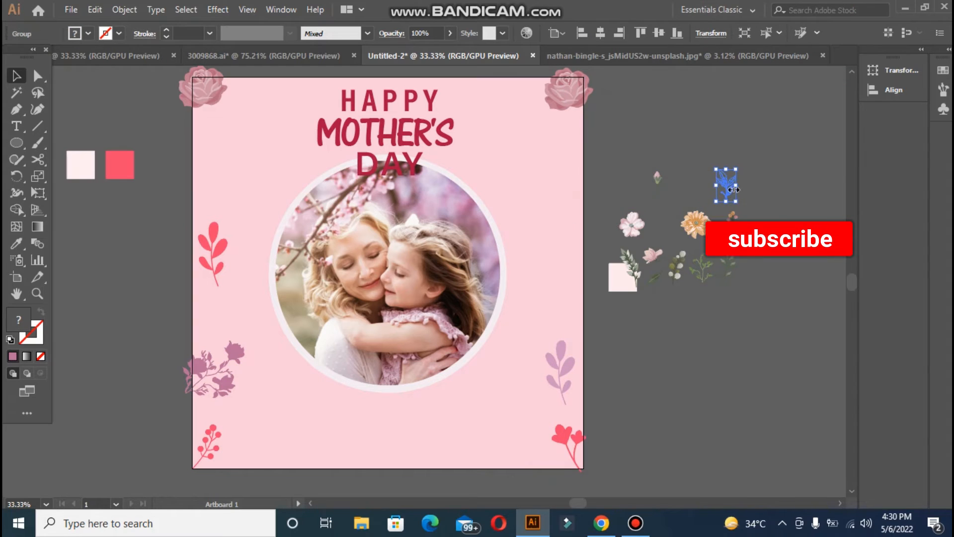
drag(724, 185, 620, 191)
mouse_move(565, 286)
mouse_down()
mouse_move(531, 234)
mouse_move(557, 271)
mouse_up()
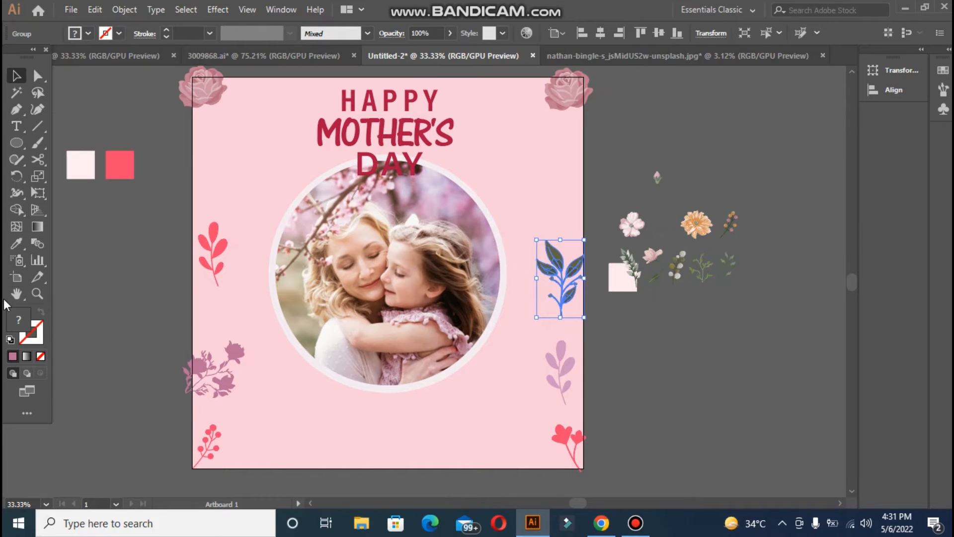
Step: Recolour the dark green leafy branch with the orange sampled from the orange flower
click(16, 243)
click(696, 223)
key(v)
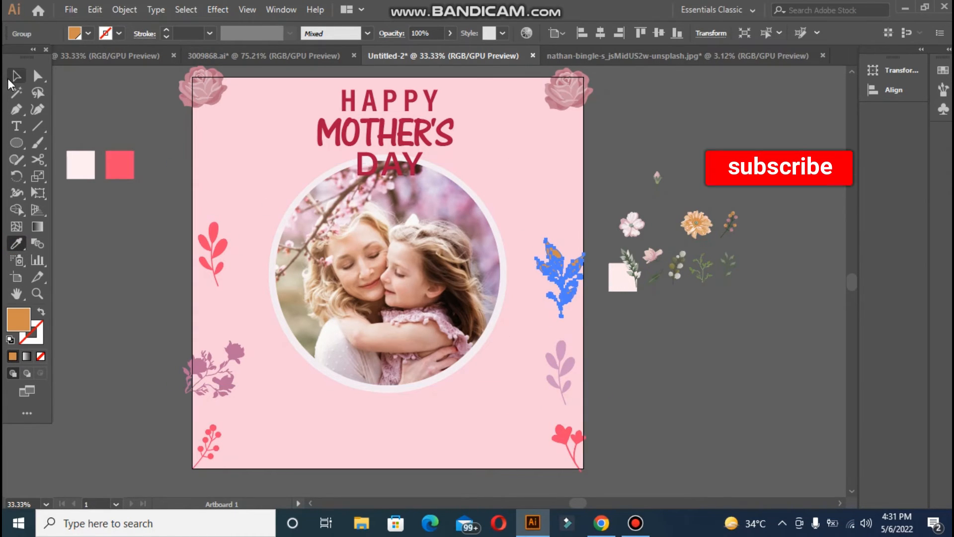
click(90, 99)
Step: Move the orange branch, purple sprig and coral two-blossom stem slightly inward from the artboard's right edge
drag(557, 271, 556, 271)
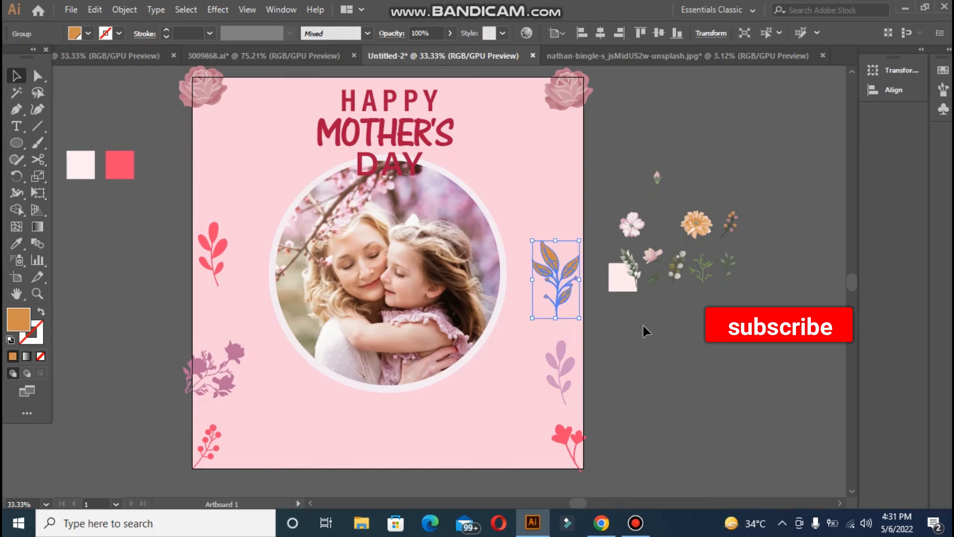
drag(559, 358, 557, 357)
drag(567, 445, 562, 444)
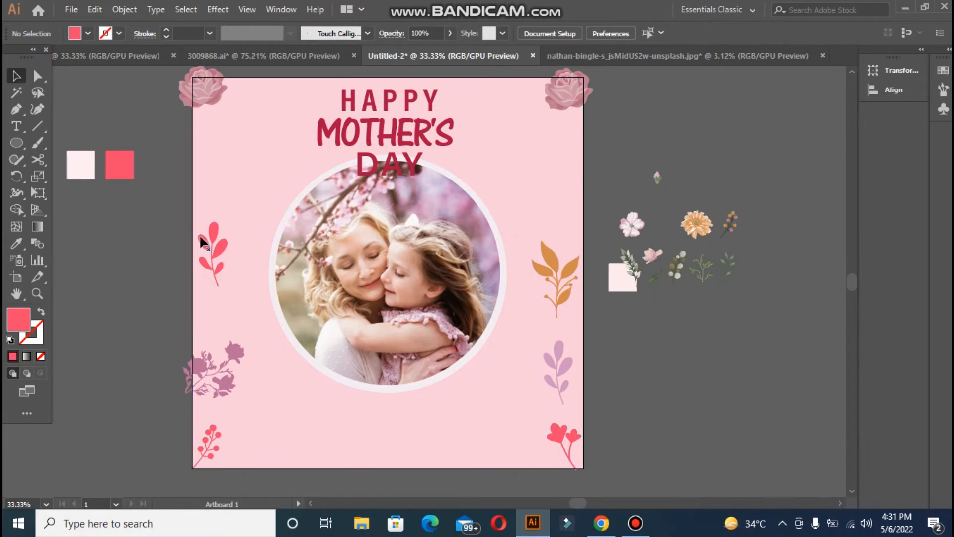
Step: Move the mauve rose branch slightly up, then enlarge it and the coral berry sprig below it
drag(209, 364, 205, 352)
drag(249, 324, 258, 306)
click(218, 427)
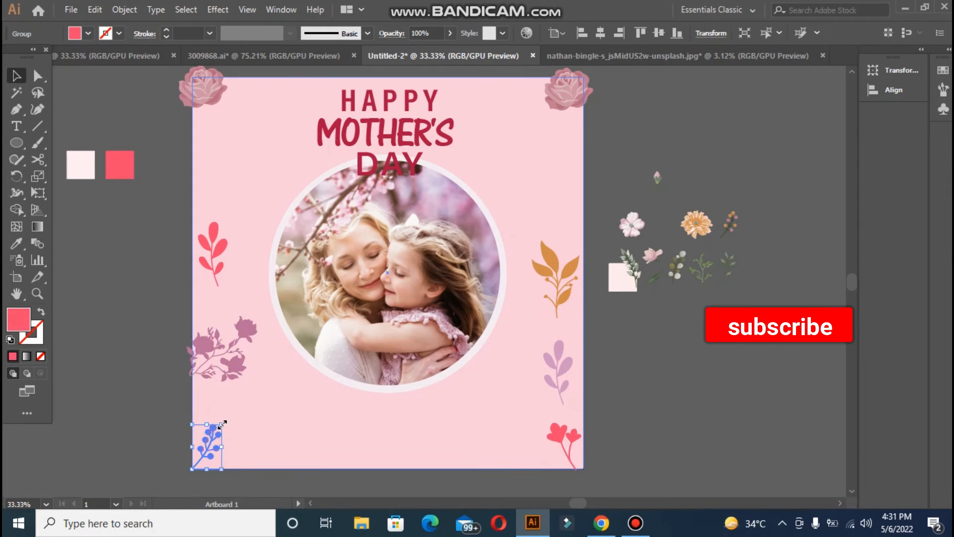
drag(222, 423, 234, 404)
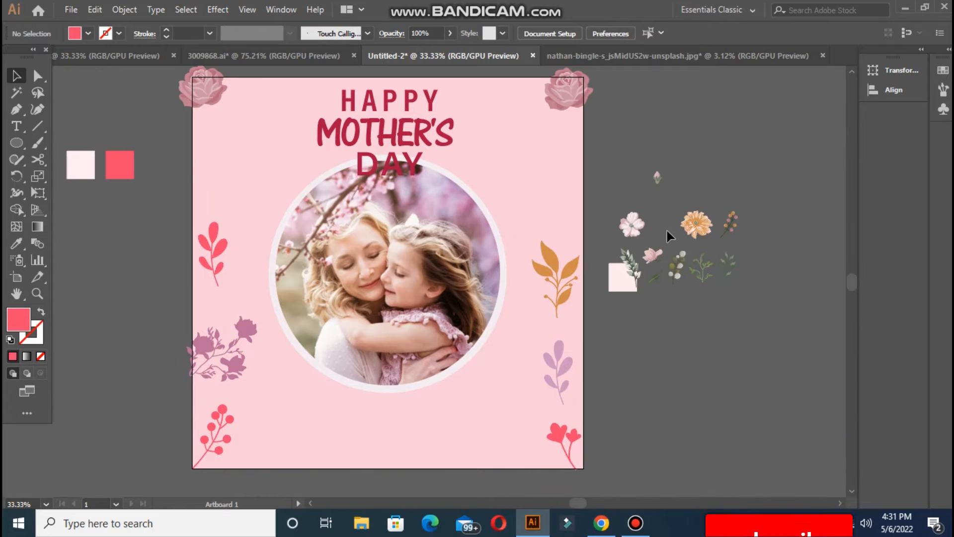
Step: Place the magnolia flower above the orange branch and the white five-petal blossom above the coral sprig on the opposite side
drag(586, 195, 553, 207)
click(613, 149)
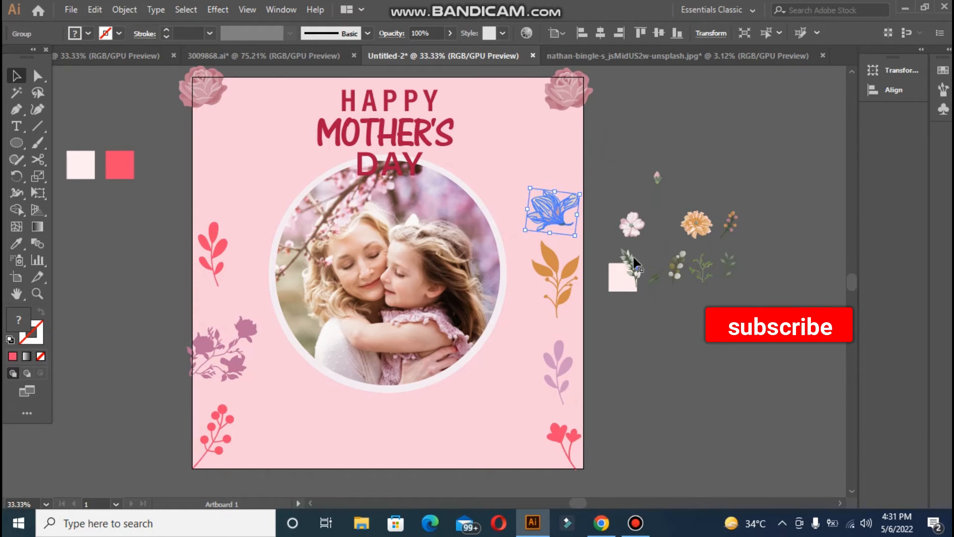
drag(633, 225, 219, 185)
click(150, 109)
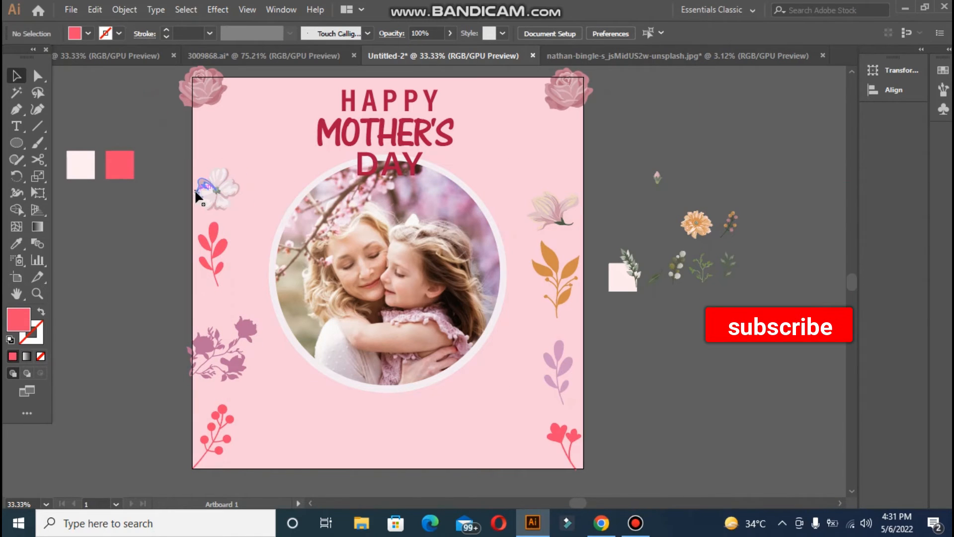
Step: Try to recolour the white five-petal blossom with a pale tint sampled from the photo circle
click(196, 192)
click(324, 355)
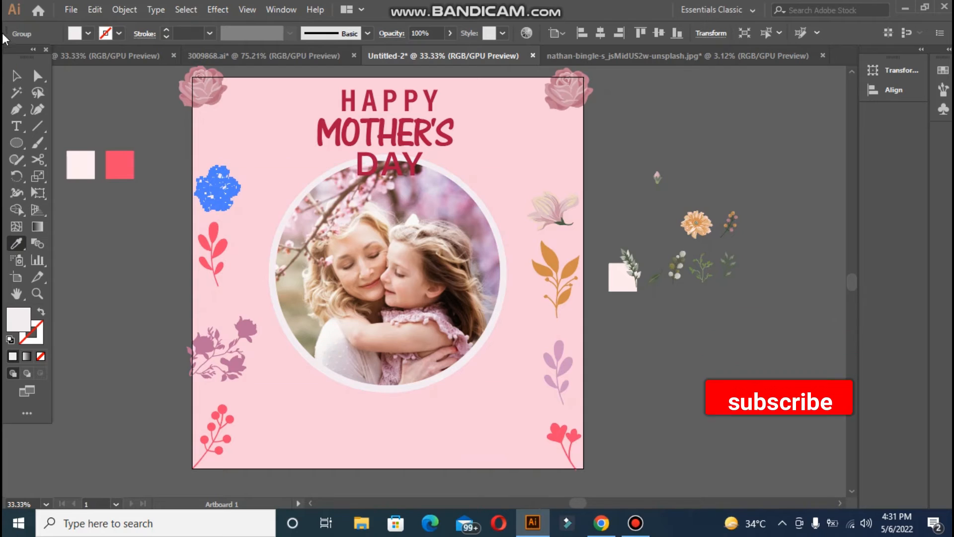
click(17, 76)
click(82, 98)
drag(224, 197, 224, 198)
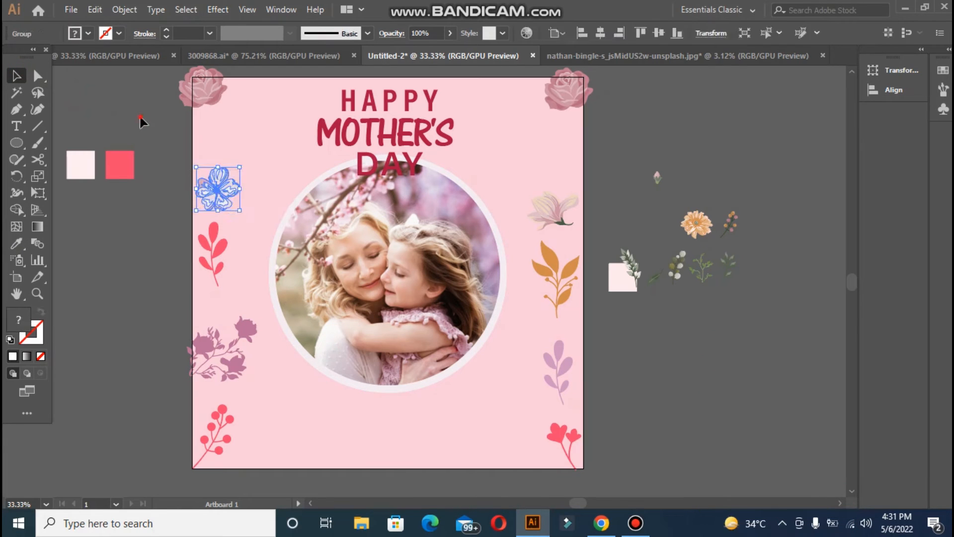
click(142, 116)
Step: Recolour the magnolia flower above the orange branch with the coral sampled from the colour swatch
click(563, 226)
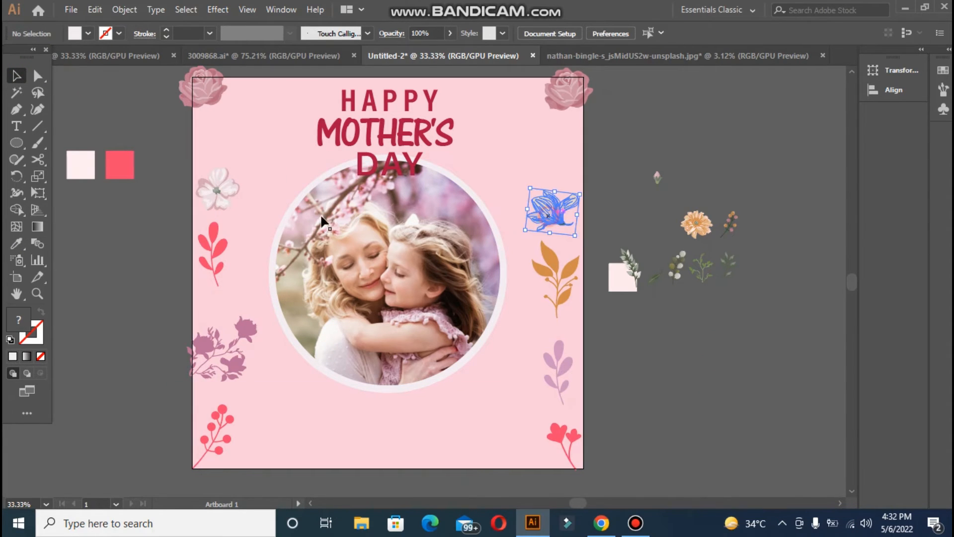
key(i)
click(121, 169)
click(15, 76)
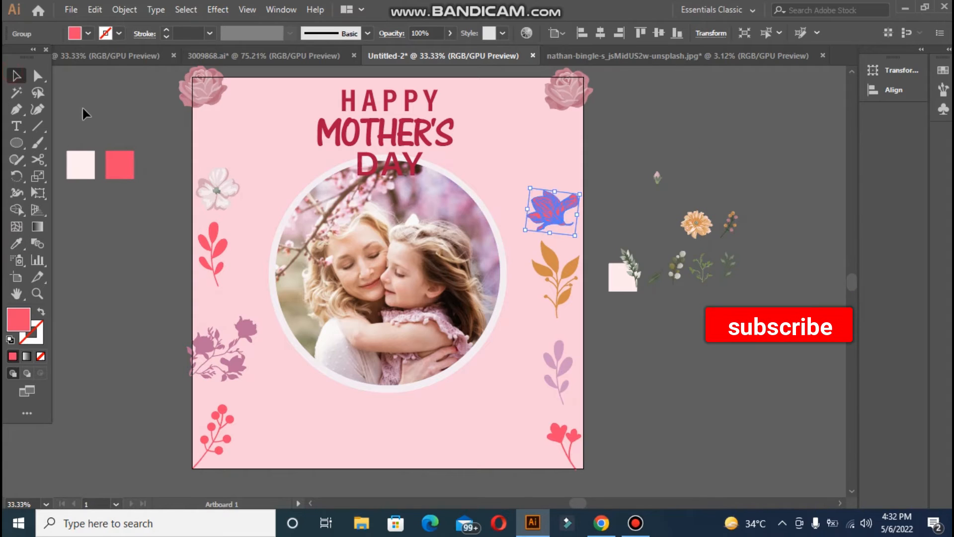
click(84, 109)
Step: Try to recolour the magnolia flower with a grey sampled from outside the artboard
click(543, 221)
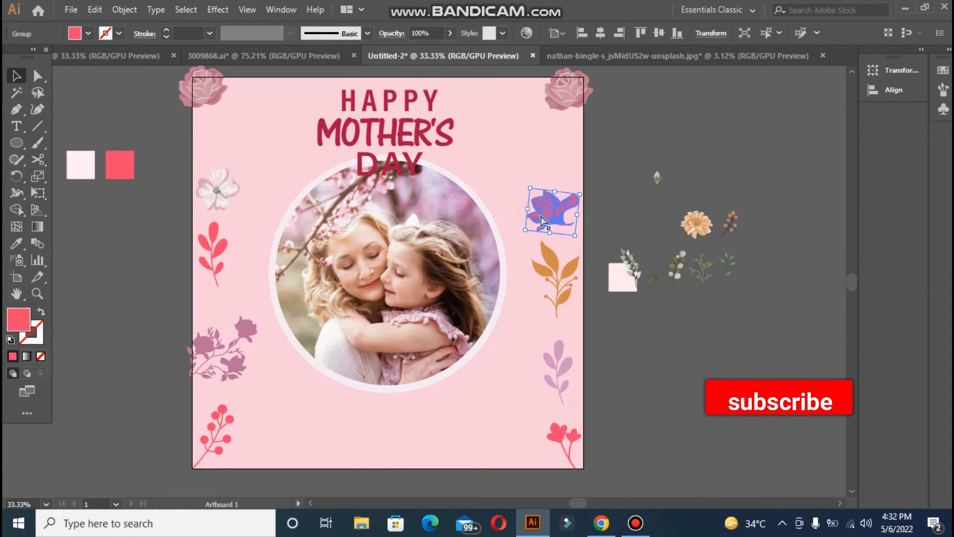
click(589, 181)
click(551, 220)
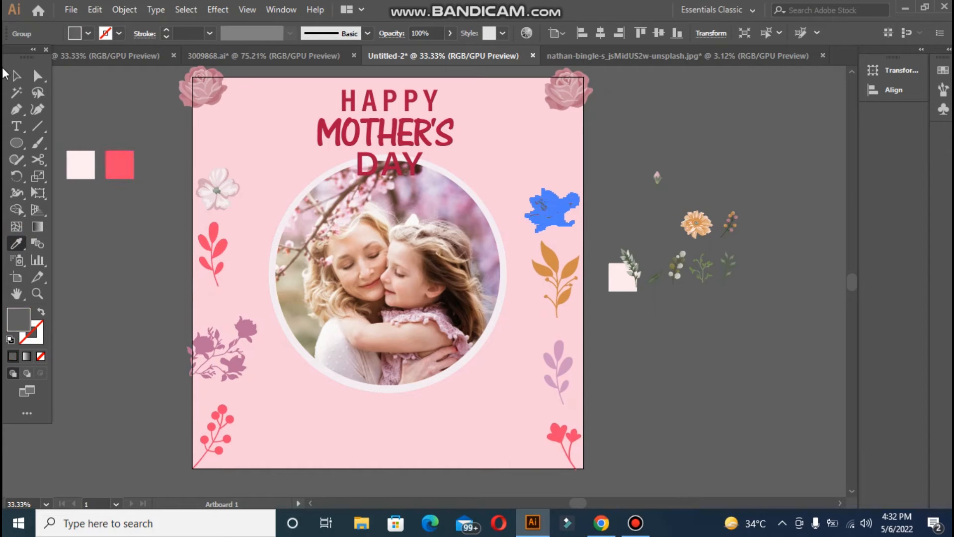
click(80, 120)
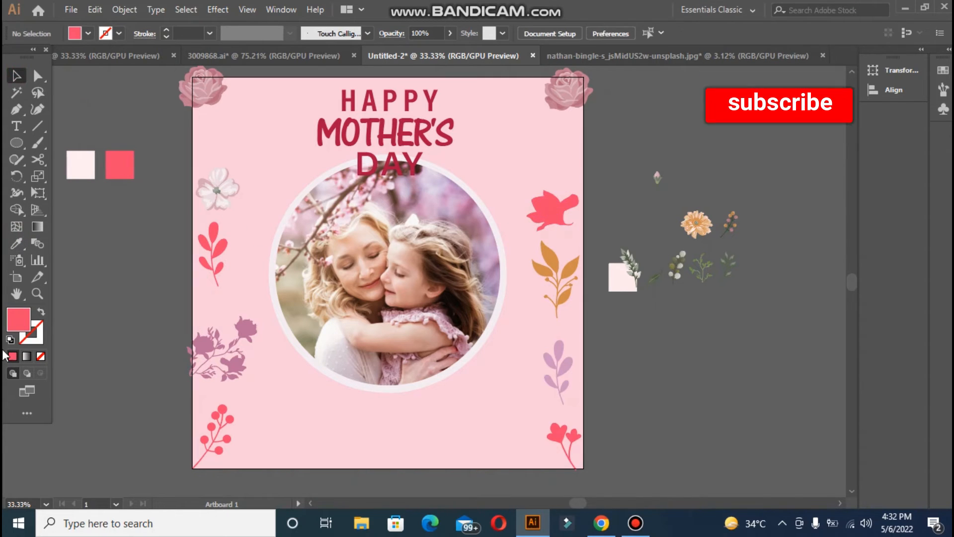
Step: Add the text "LOVE YOU MOM" below the circular photo
click(16, 141)
click(17, 126)
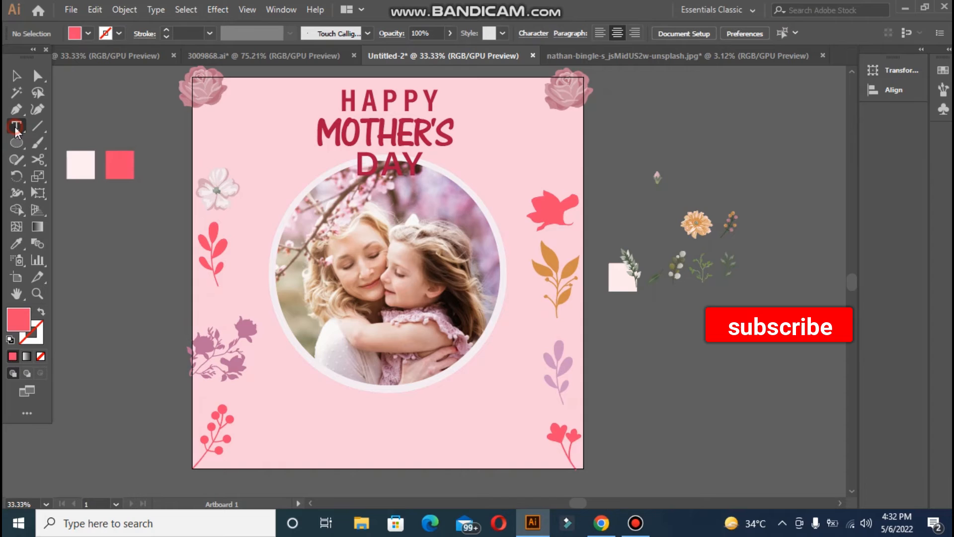
click(328, 405)
text(LOVE YO)
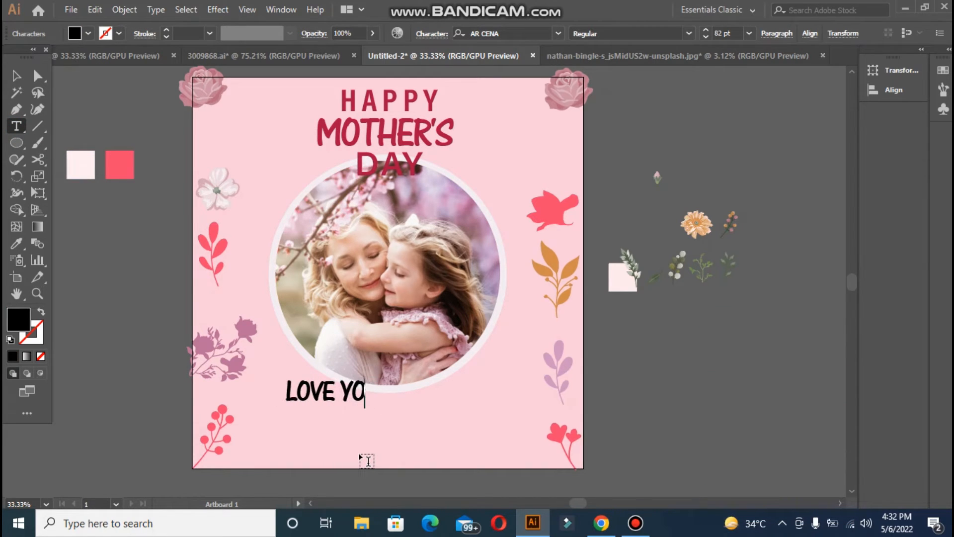
text(U MON)
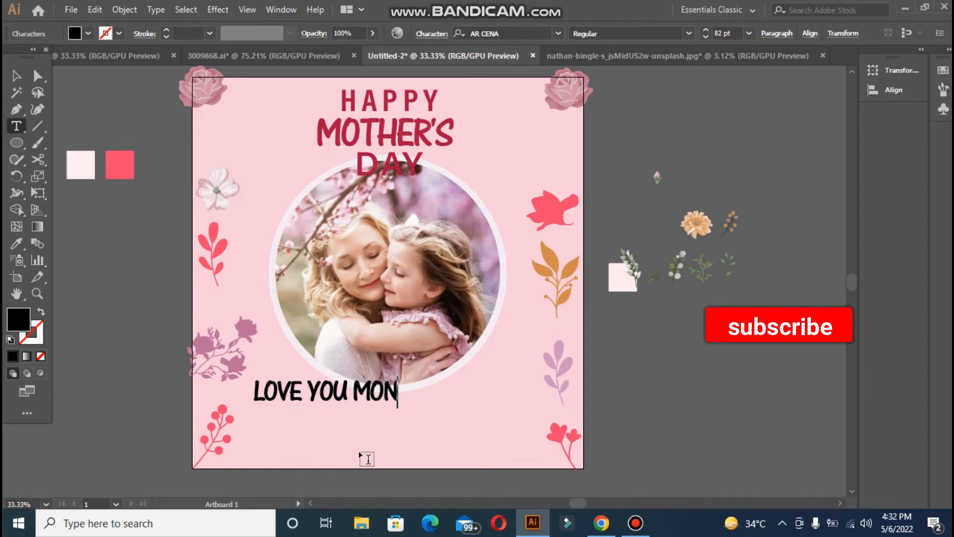
key(BackSpace)
text(M)
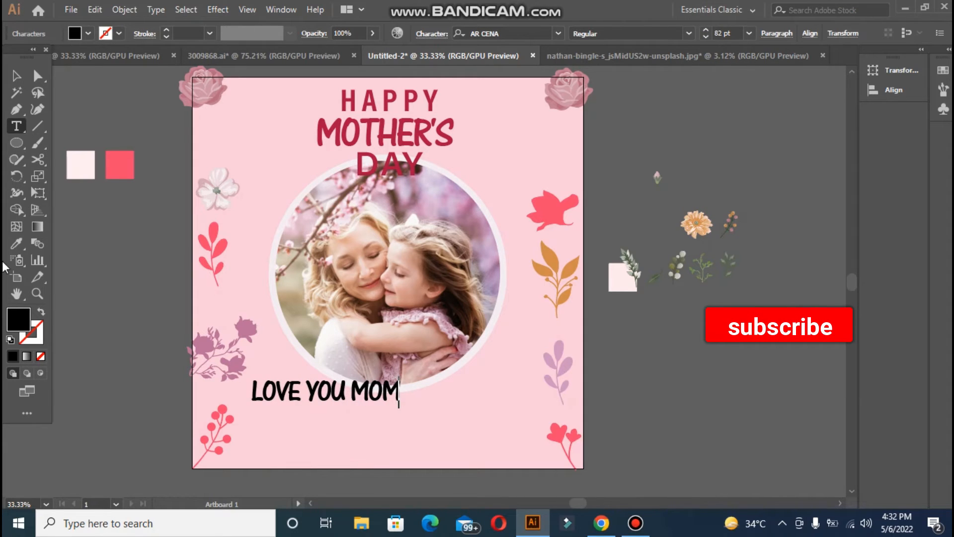
Step: Centre the "LOVE YOU MOM" text horizontally on the artboard and move it down clear of the photo ring
click(16, 76)
click(634, 32)
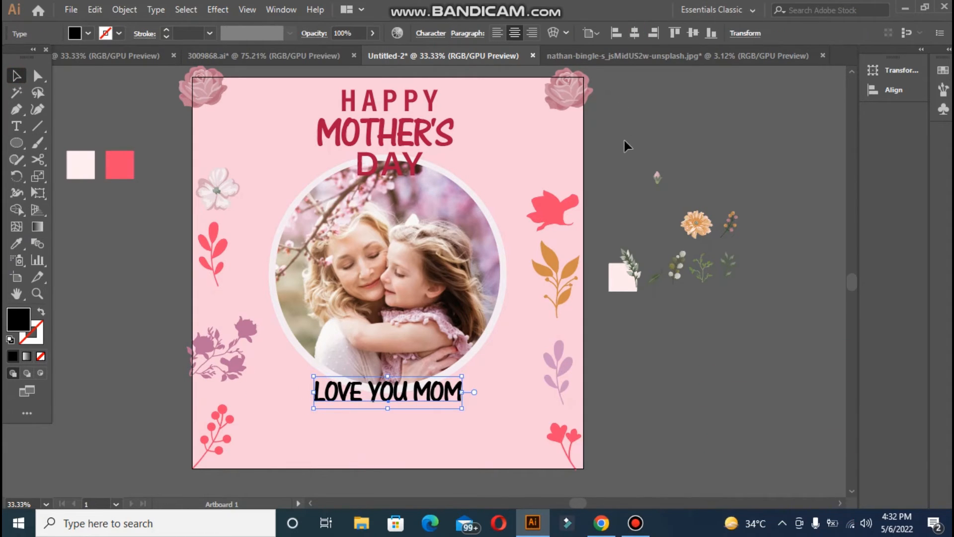
key(Down)
key(Down)
key(Down)
key(Down)
key(Down)
key(Down)
key(Down)
key(Down)
key(Down)
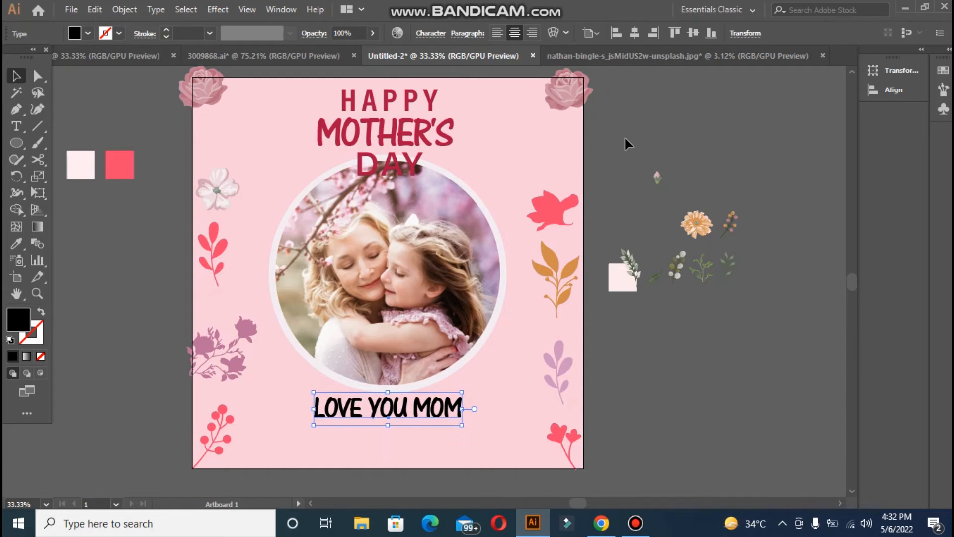
Step: Recolour the "LOVE YOU MOM" text with the coral sampled from the colour swatch
key(i)
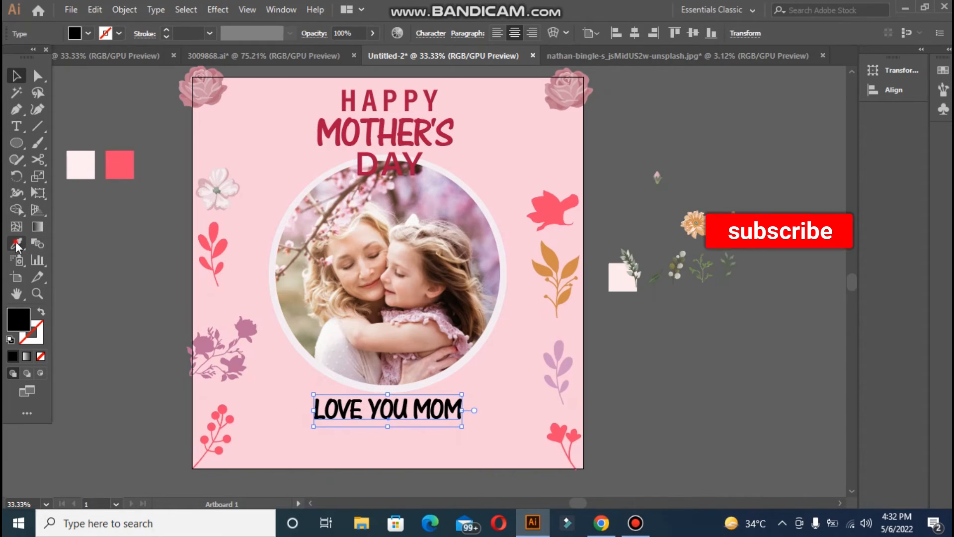
click(118, 158)
click(93, 106)
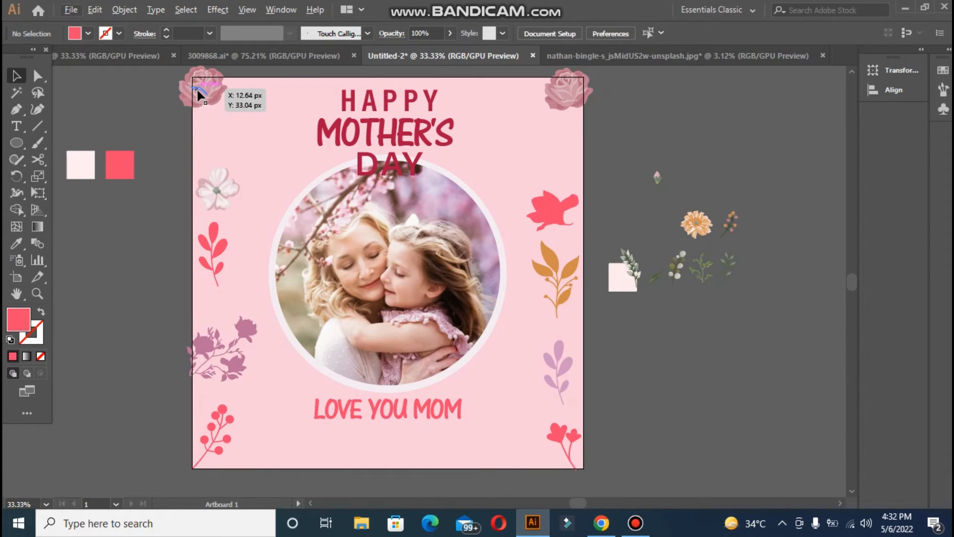
Step: Place copies of the top corner rose on the artboard's two bottom corners
drag(198, 97, 569, 444)
click(668, 444)
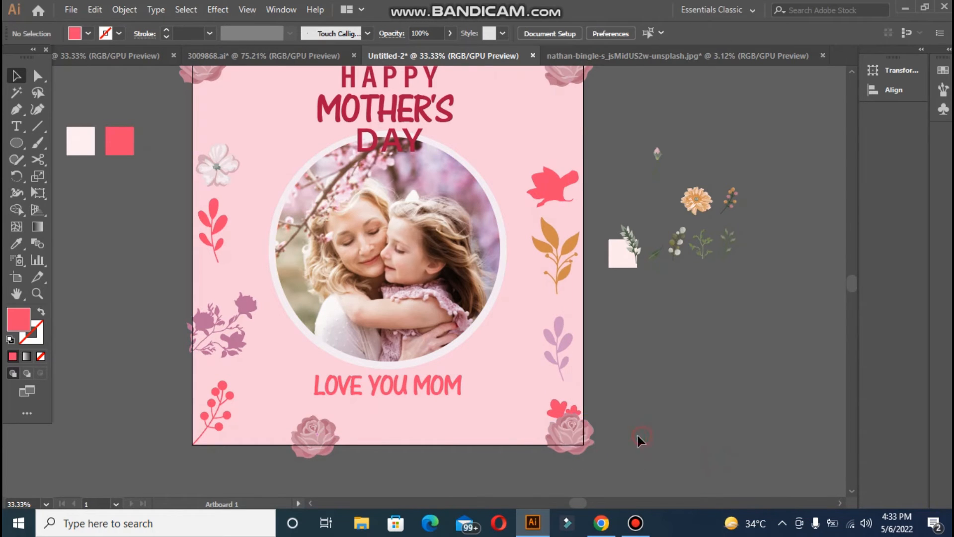
drag(313, 437, 202, 437)
Step: Adjust the position of the rose at the artboard's bottom-left corner and enlarge it slightly
click(195, 442)
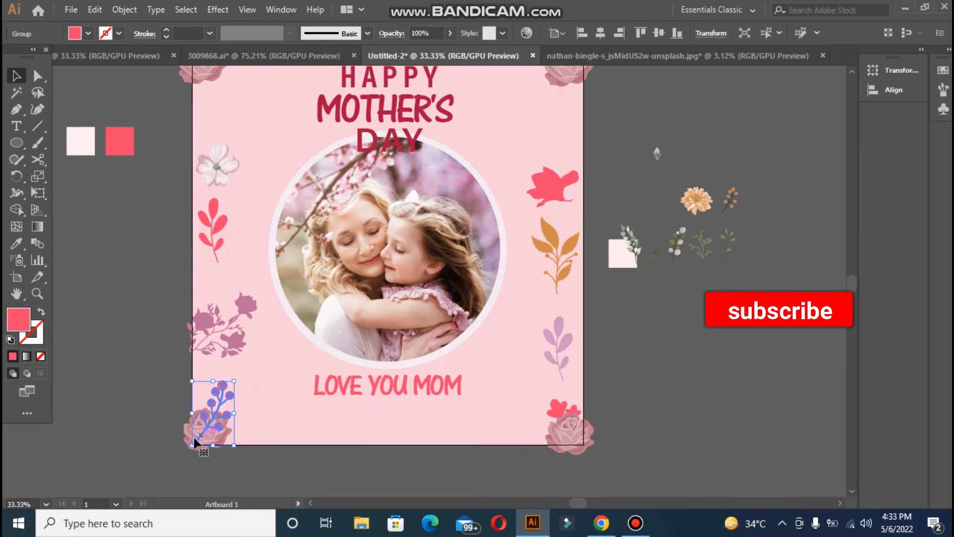
click(124, 397)
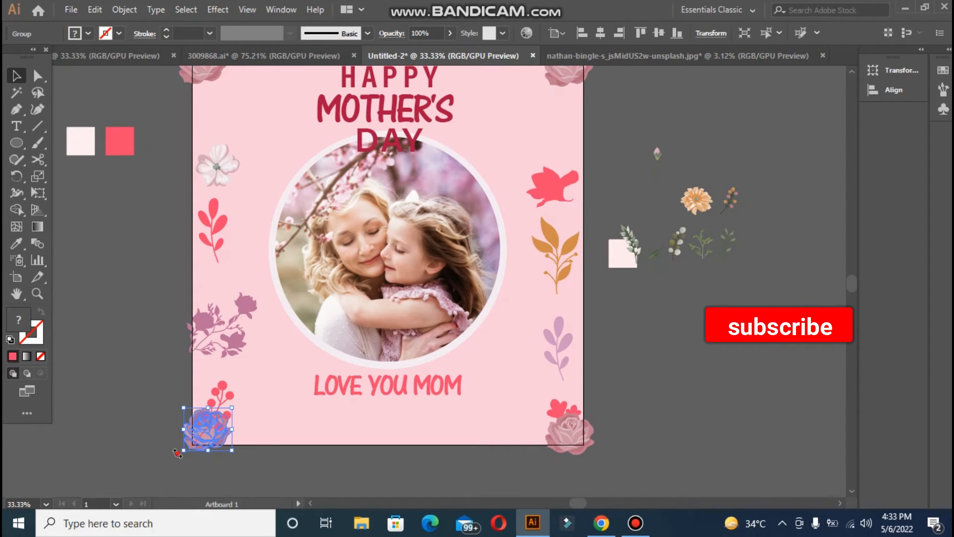
click(215, 432)
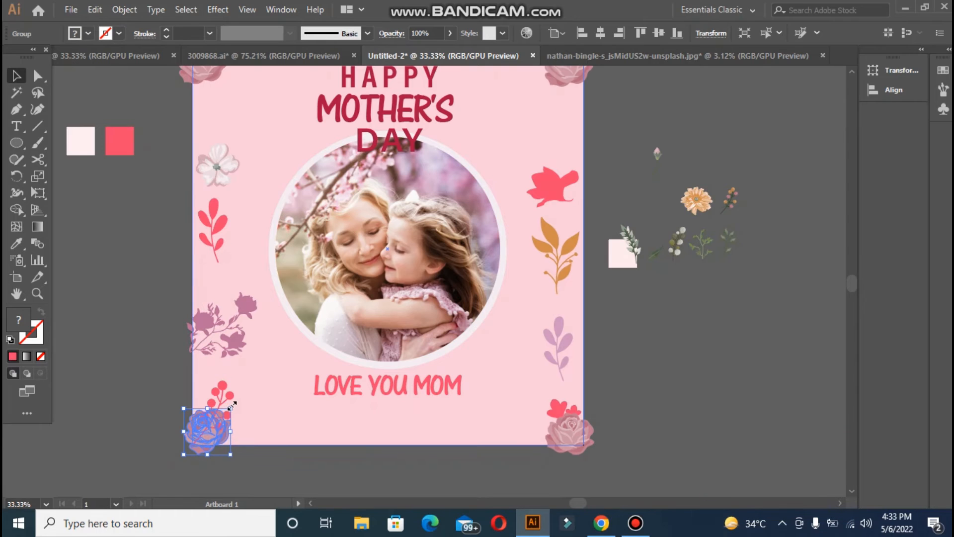
drag(230, 408, 240, 399)
click(124, 386)
Step: Arrange the coral berry sprig behind the bottom-left rose and shift the sprig slightly up so its berries show above the rose
click(225, 387)
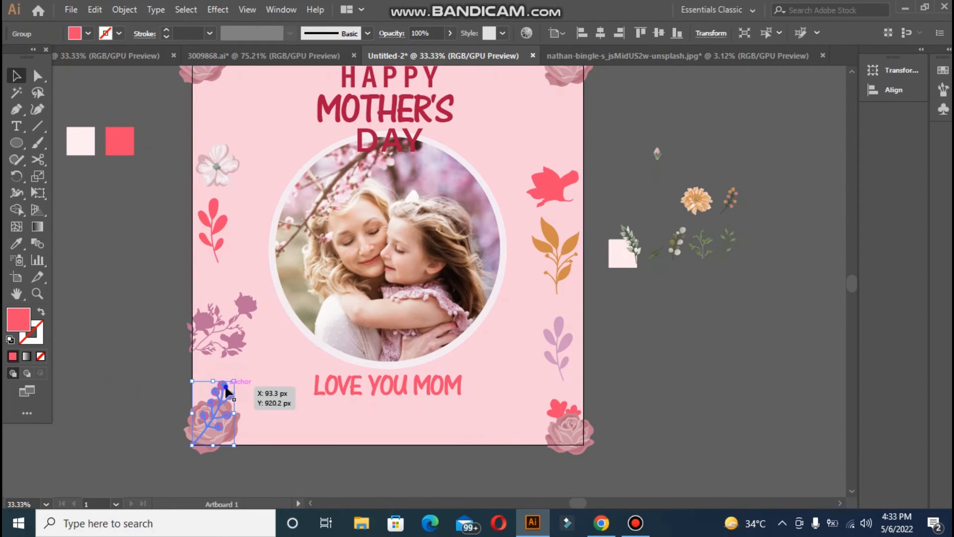
right_click(226, 387)
click(507, 366)
click(691, 390)
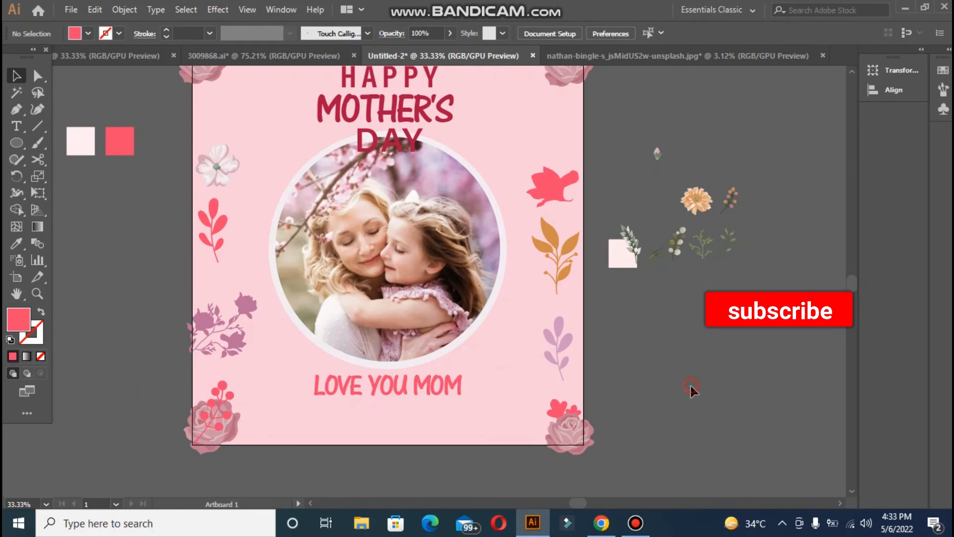
right_click(211, 446)
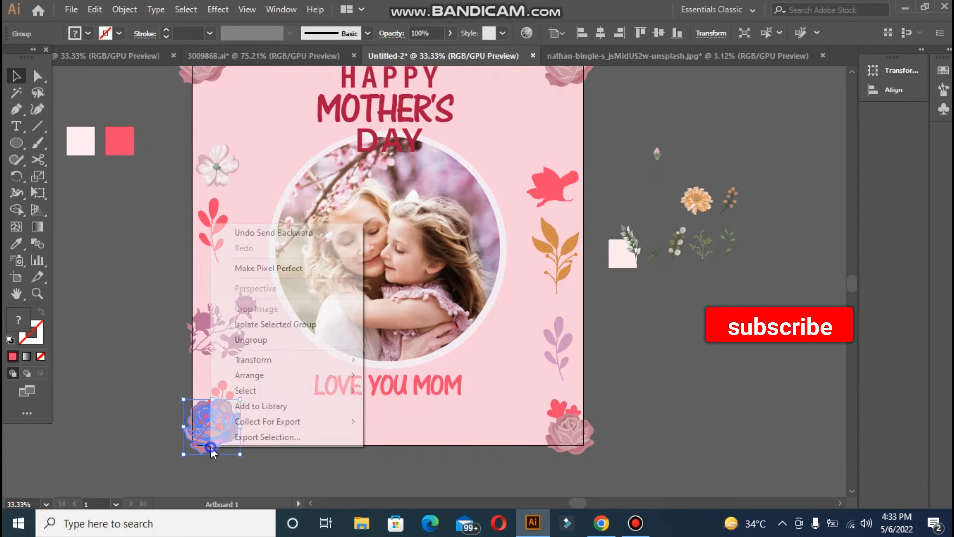
click(388, 375)
click(694, 403)
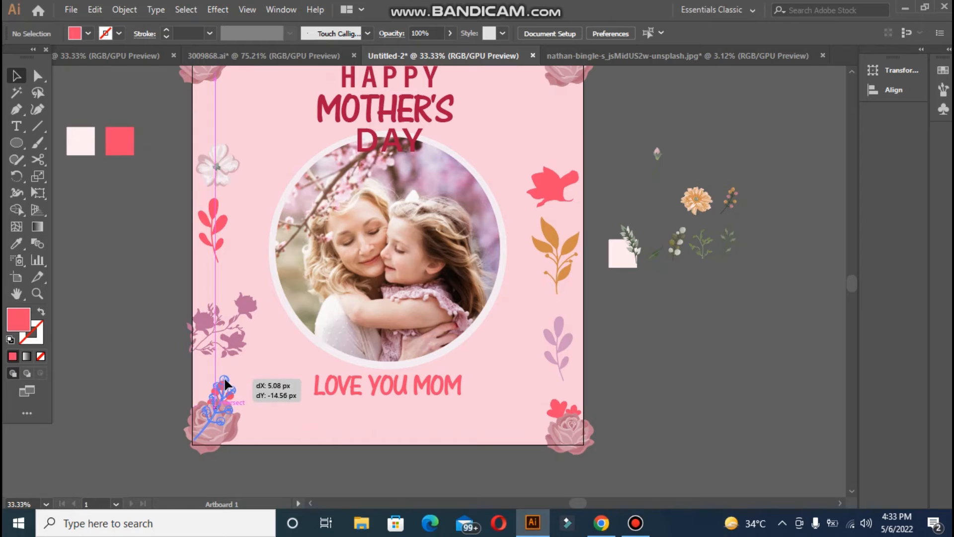
click(140, 384)
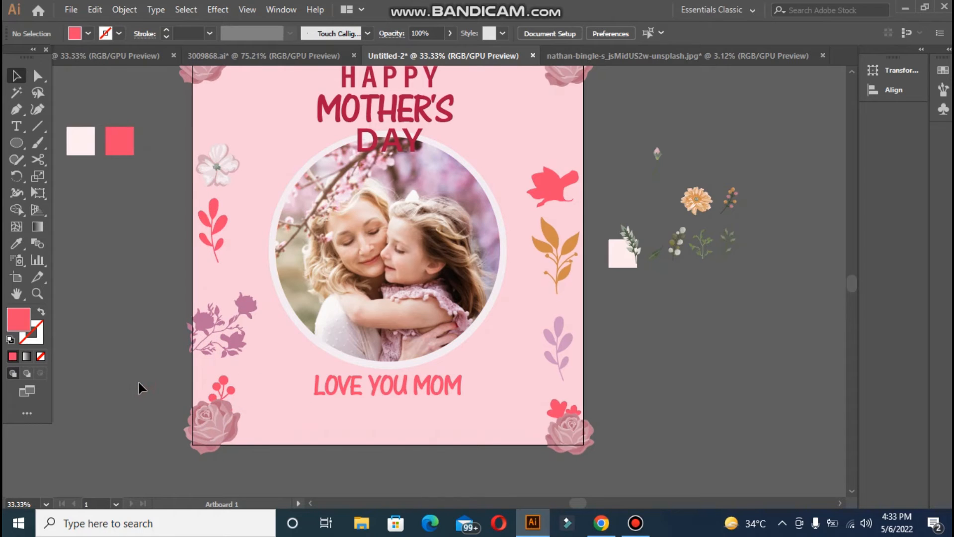
Step: Draw a 300 by 300 px coral square beside the artboard and rotate it into a diamond
right_click(17, 144)
click(46, 148)
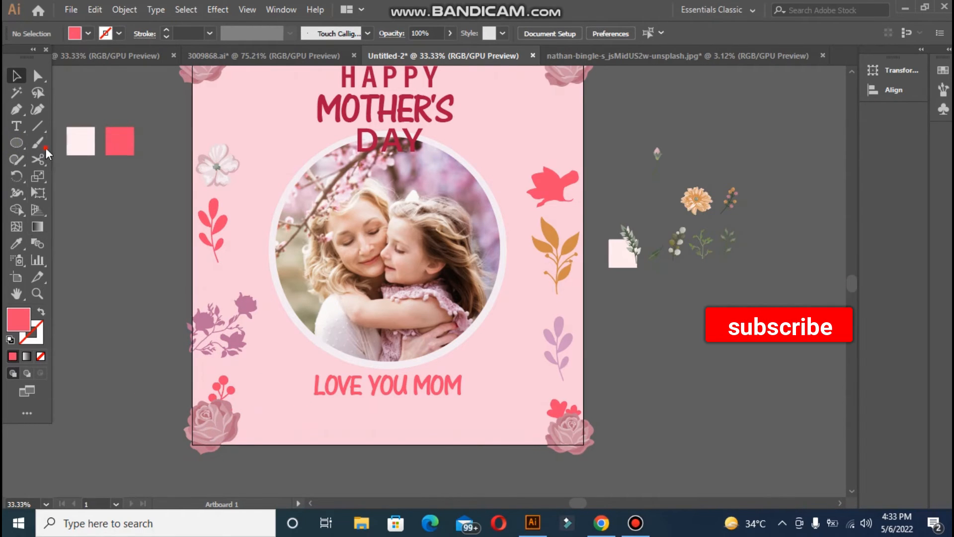
drag(622, 317, 675, 355)
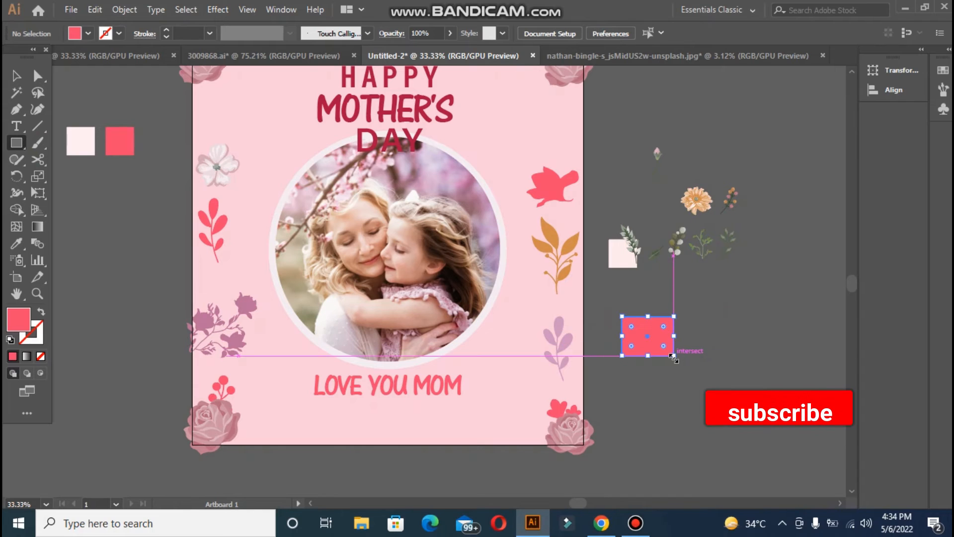
key(ctrl+z)
click(667, 344)
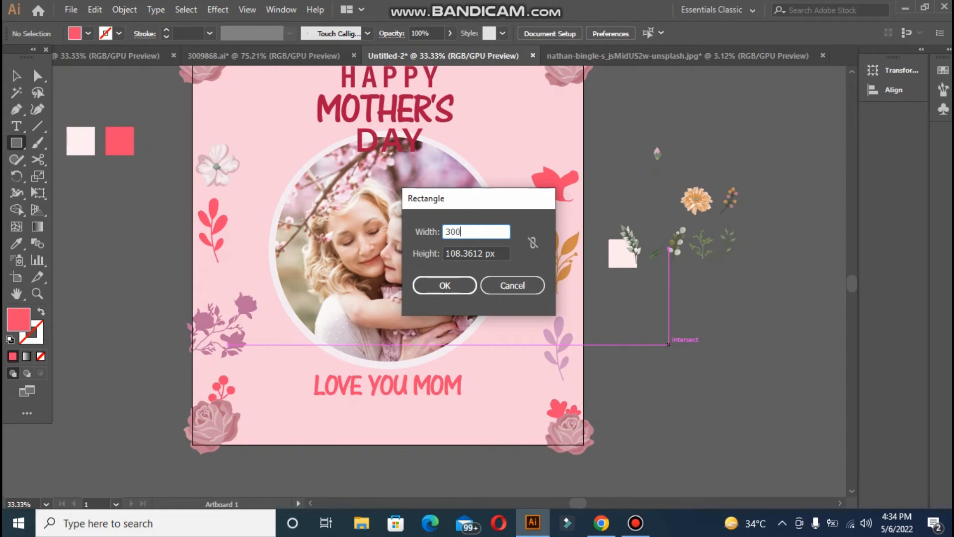
text(300)
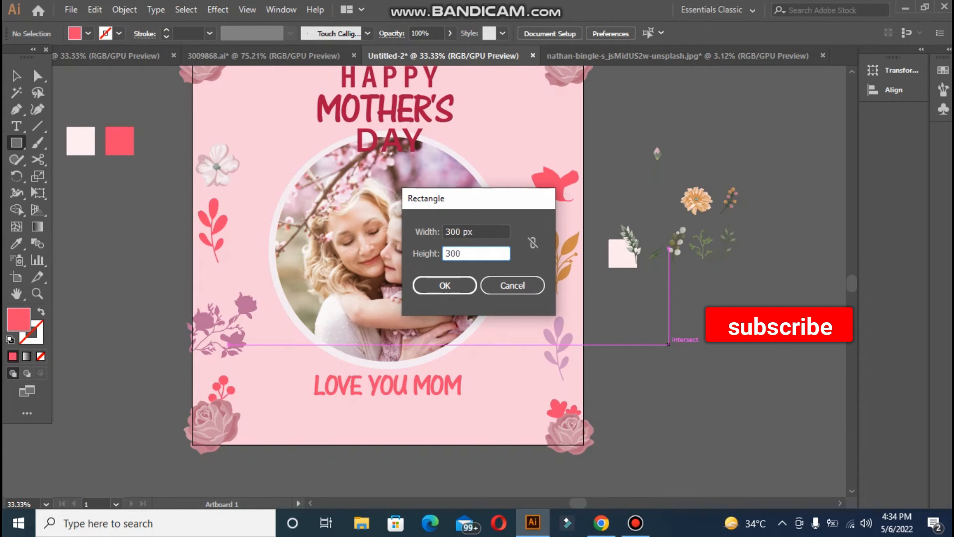
key(Return)
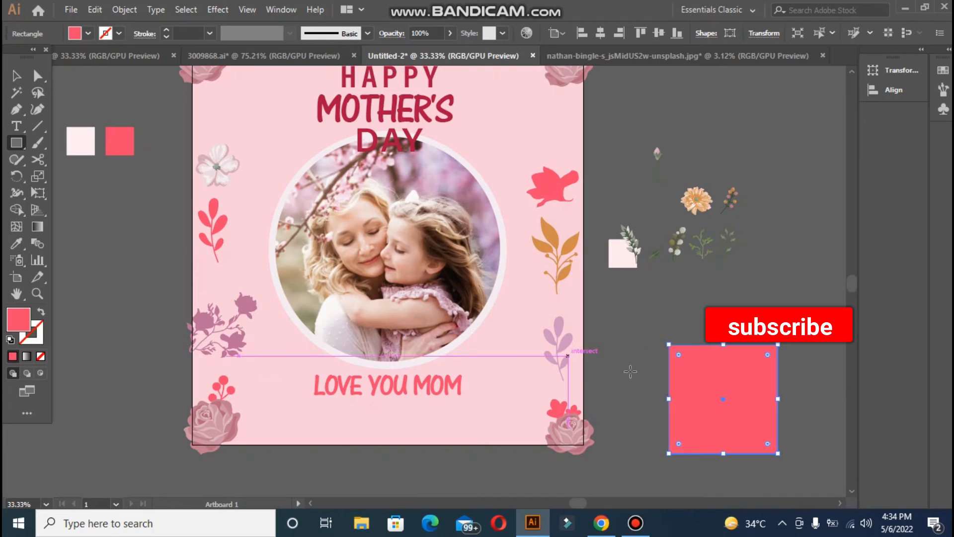
drag(669, 345, 639, 397)
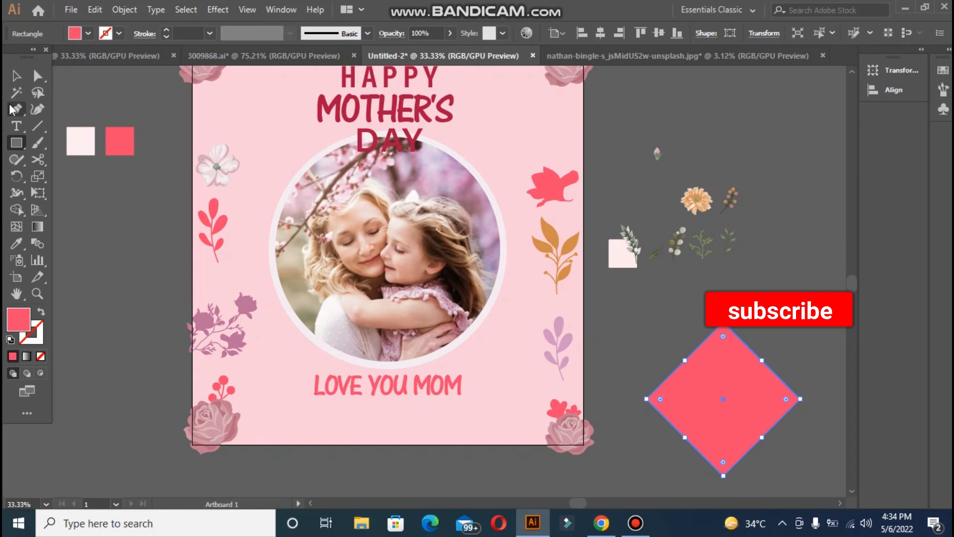
Step: Bend the diamond's two upper edges outward into rounded lobes with the Pen tool, shaping it into a heart
key(p)
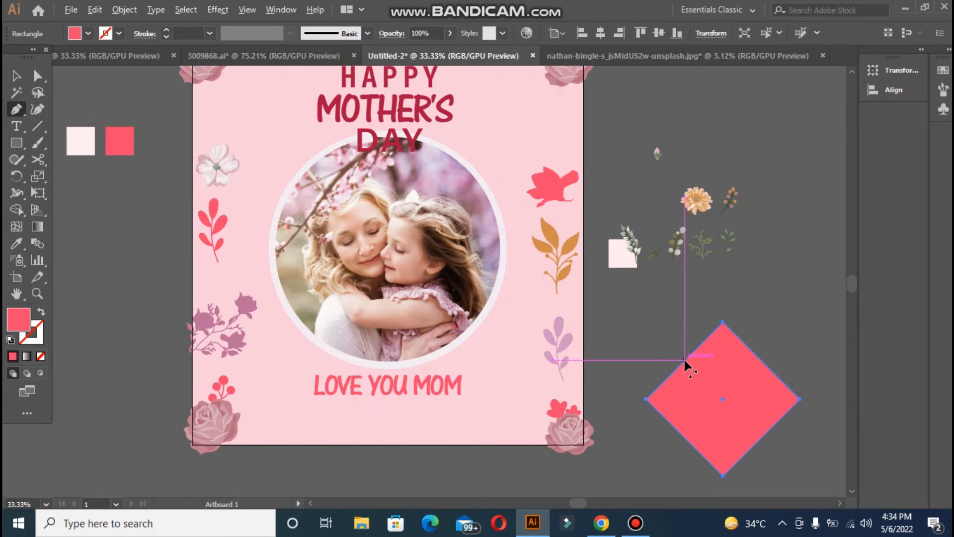
drag(683, 357, 649, 261)
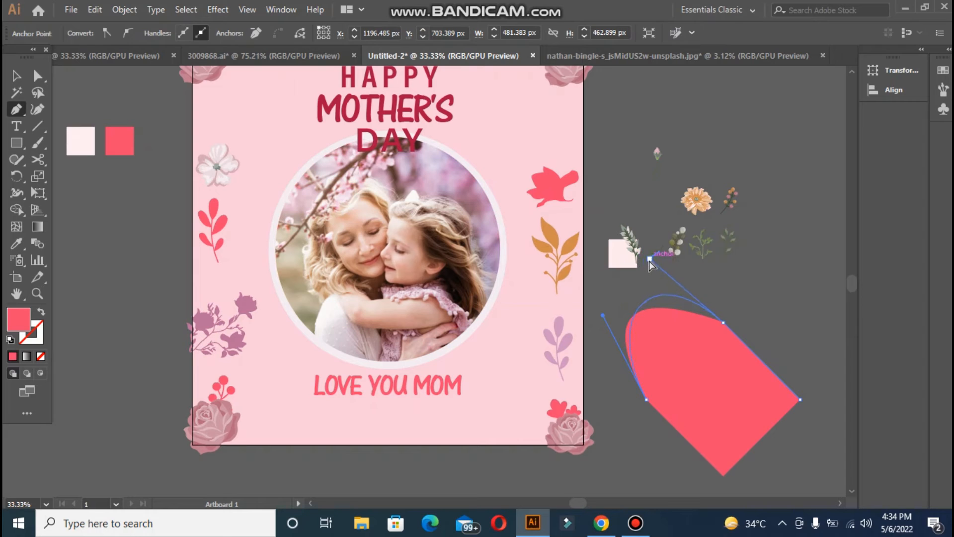
drag(603, 315, 566, 318)
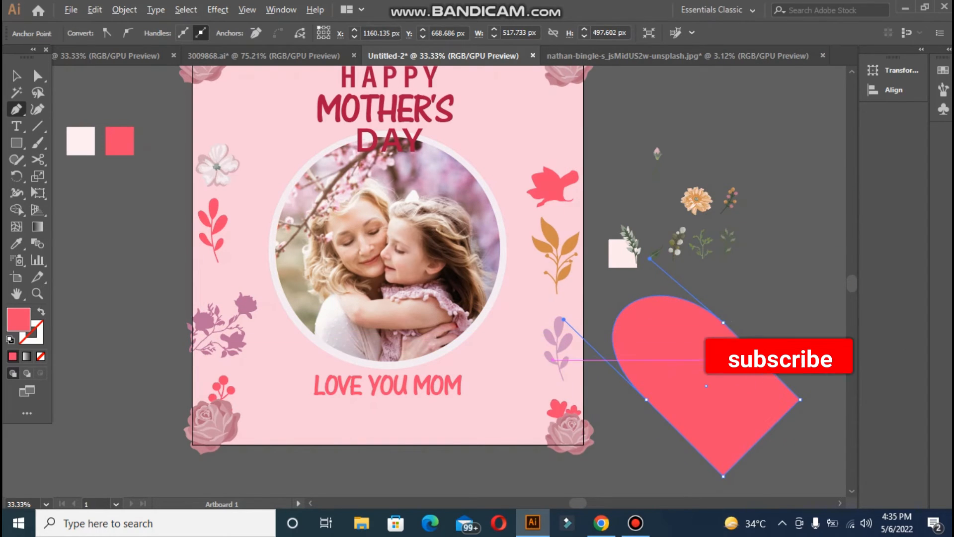
drag(764, 362, 648, 273)
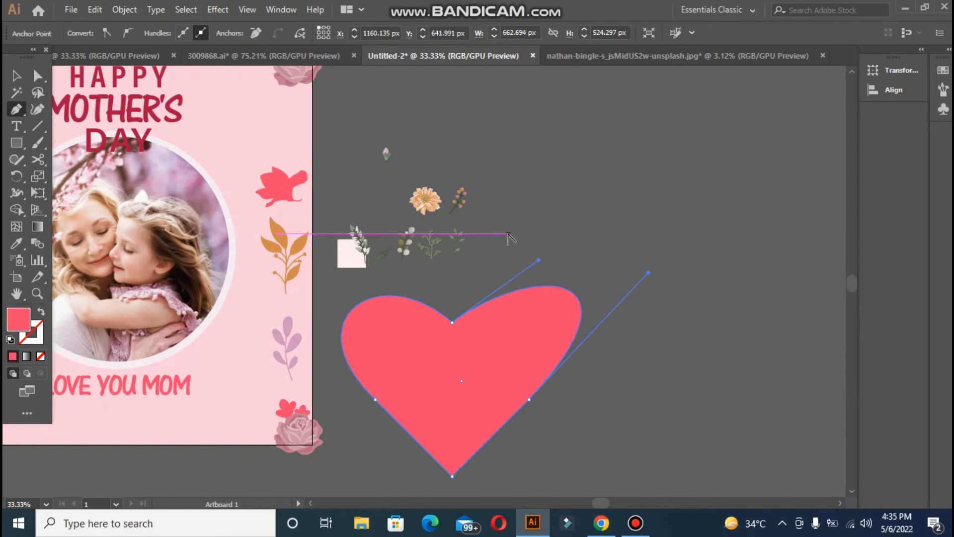
drag(540, 258, 503, 267)
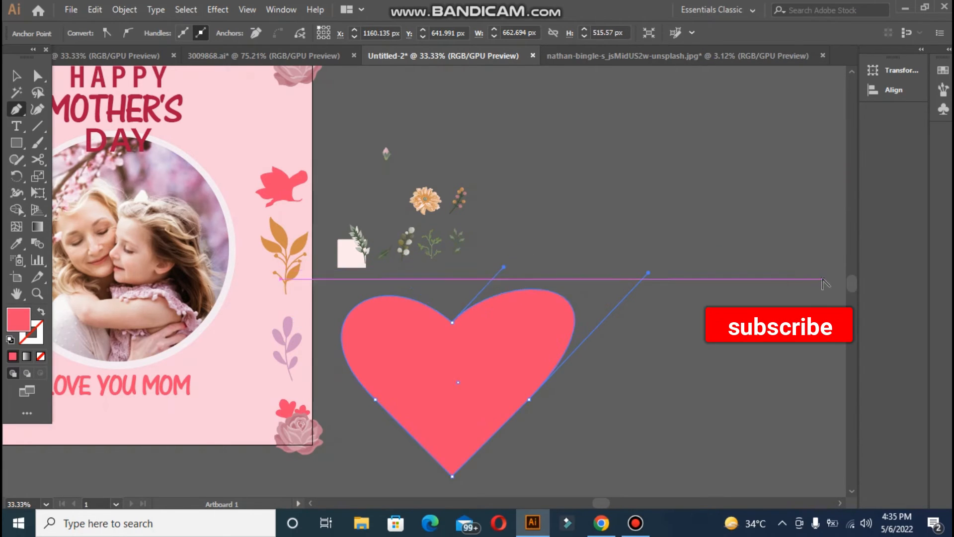
Step: Even out the heart's right lobe to match the left one, and shrink the heart onto the artboard beside the photo ring
drag(647, 276, 623, 300)
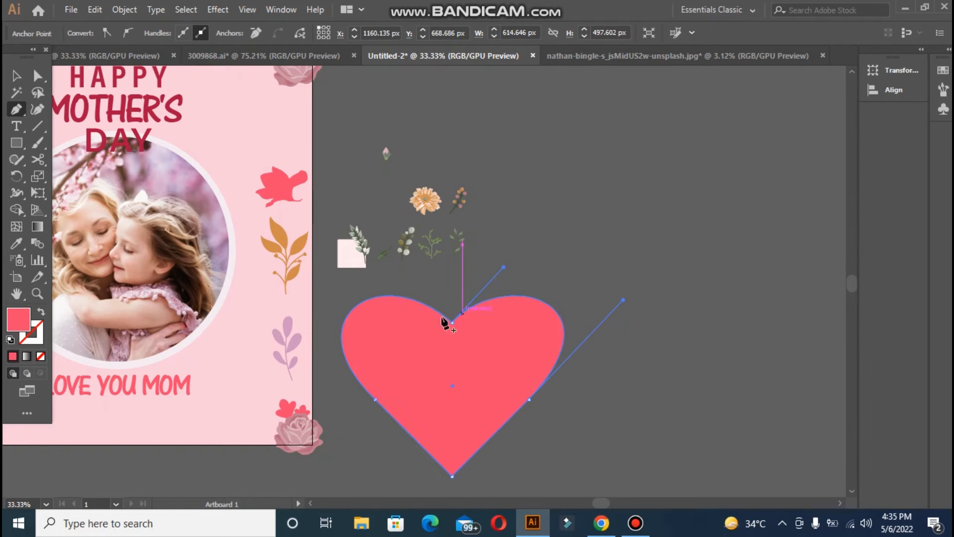
click(14, 78)
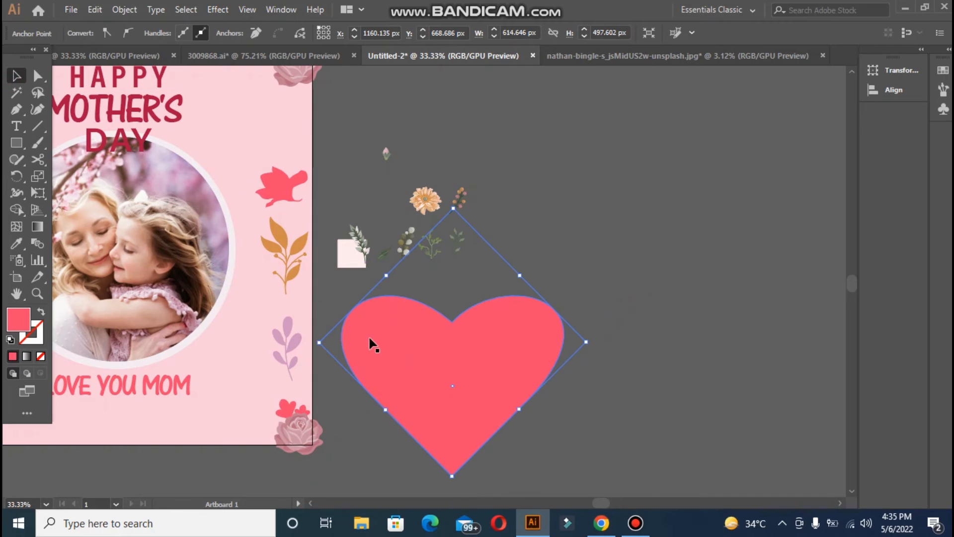
drag(453, 208, 251, 354)
scroll(578, 505, left, 10)
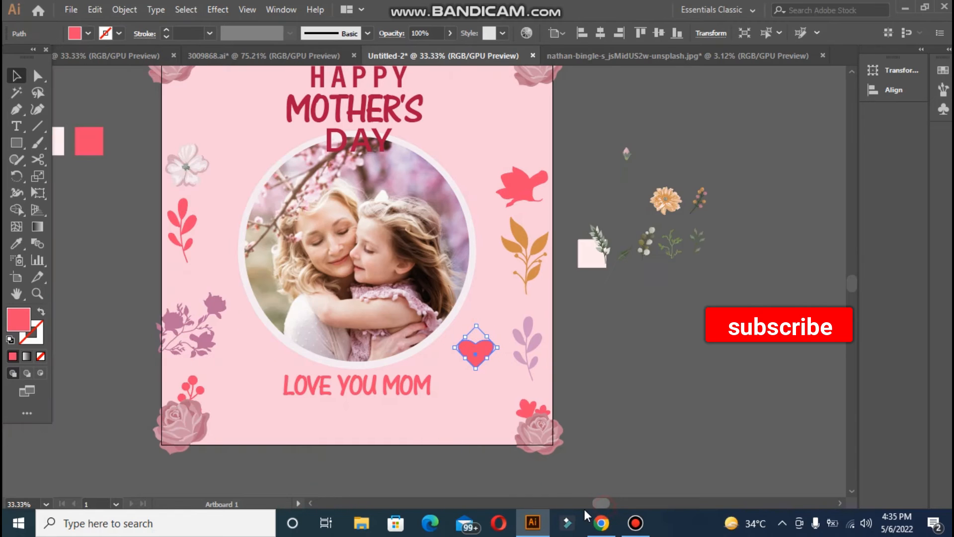
Step: Tilt the heart against the photo ring's lower-right edge and bring the ring and photo in front of it
click(597, 349)
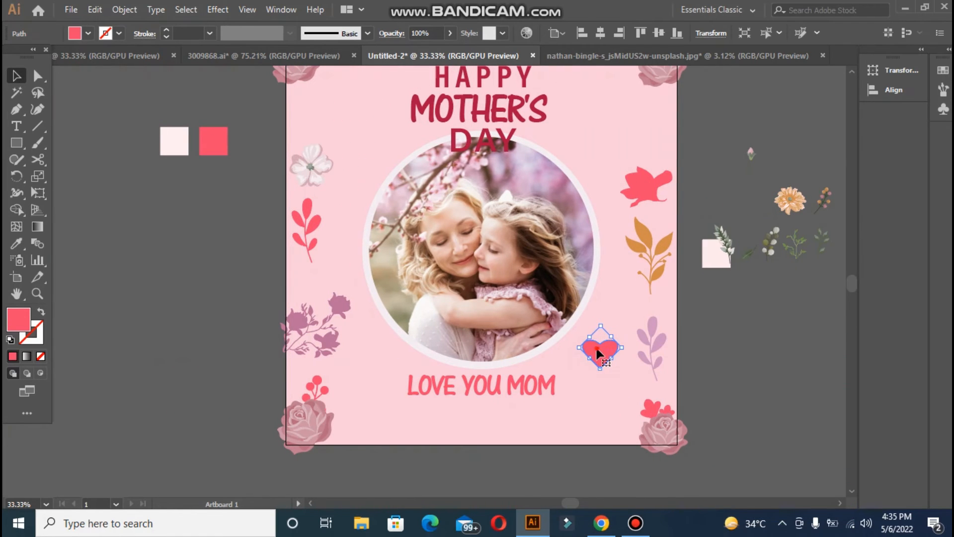
drag(588, 305, 574, 324)
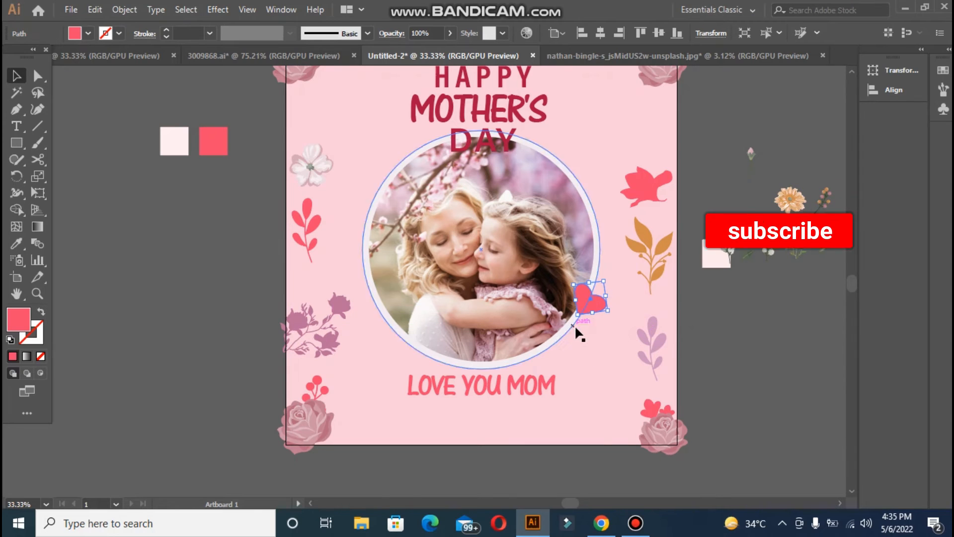
click(594, 263)
right_click(598, 263)
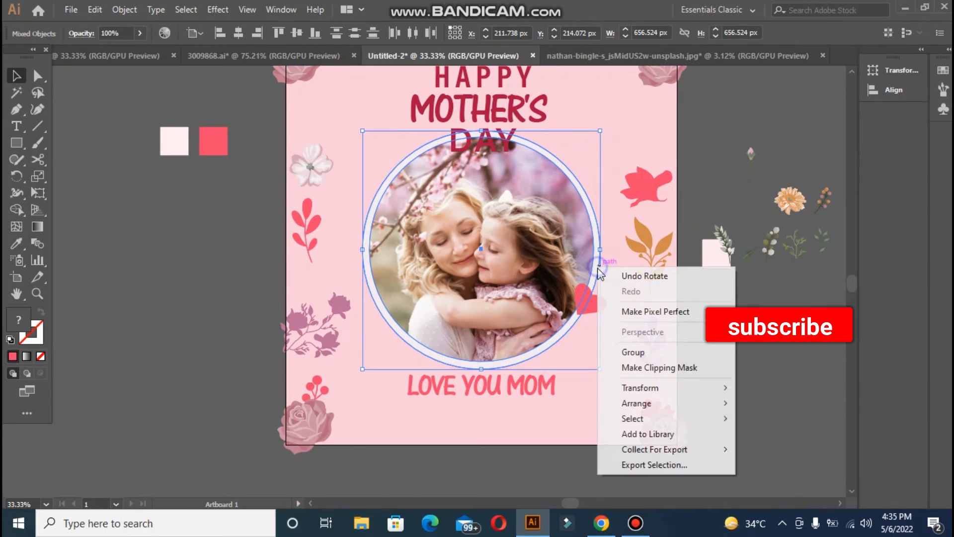
mouse_move(641, 400)
click(765, 398)
click(764, 391)
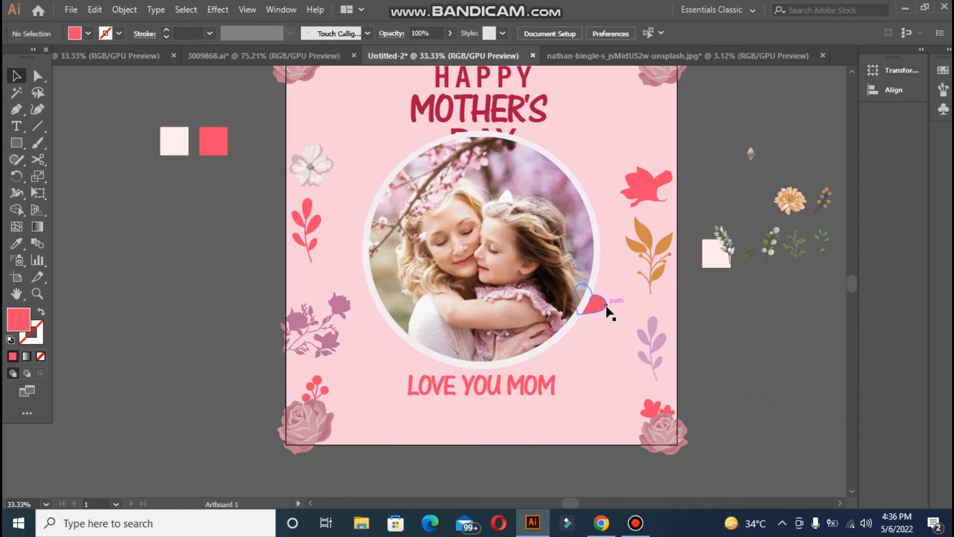
Step: Place a tilted copy of the heart on the left side of the photo ring, partly tucked behind it
drag(603, 305, 372, 311)
click(711, 300)
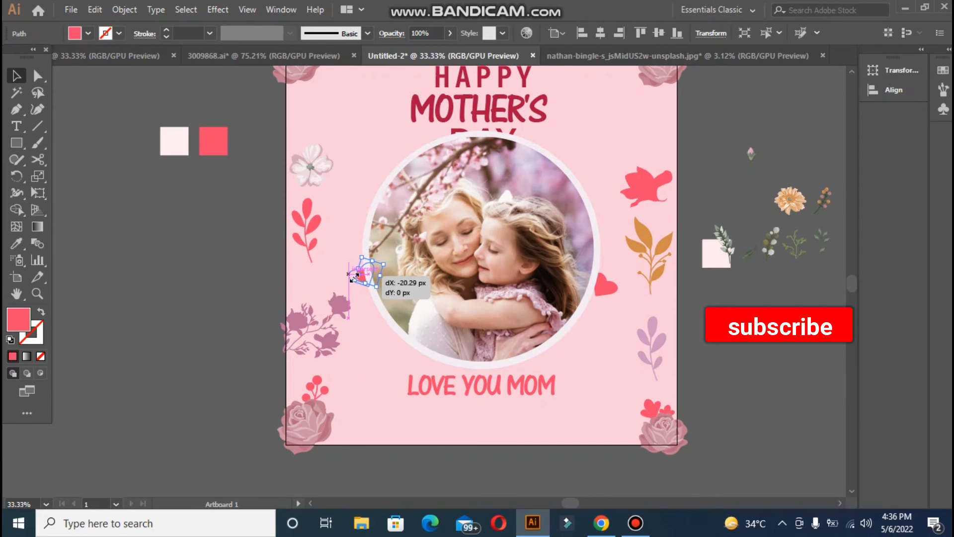
drag(355, 277, 349, 271)
click(602, 350)
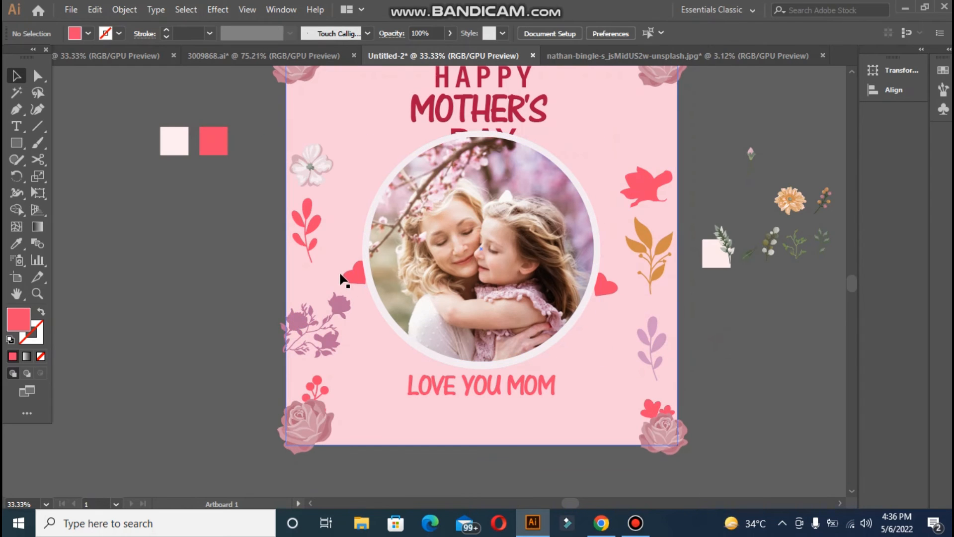
Step: Scatter four small heart copies, two beside the heading and two below the photo near the bottom corners
drag(356, 277, 380, 434)
click(745, 362)
drag(602, 298, 345, 107)
click(613, 424)
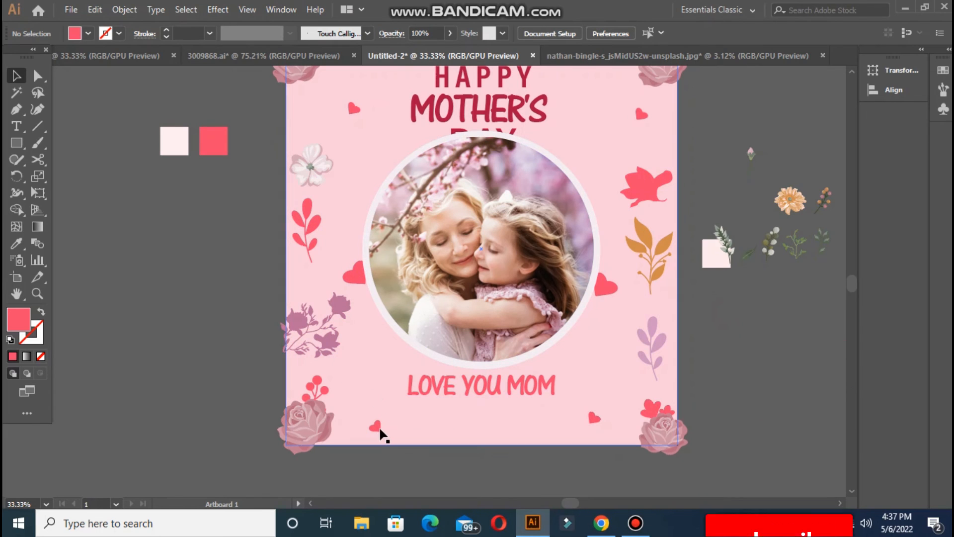
Step: Add two small heart copies above the larger heart on the photo ring's left side, making the uppermost slightly bigger
drag(375, 433, 354, 220)
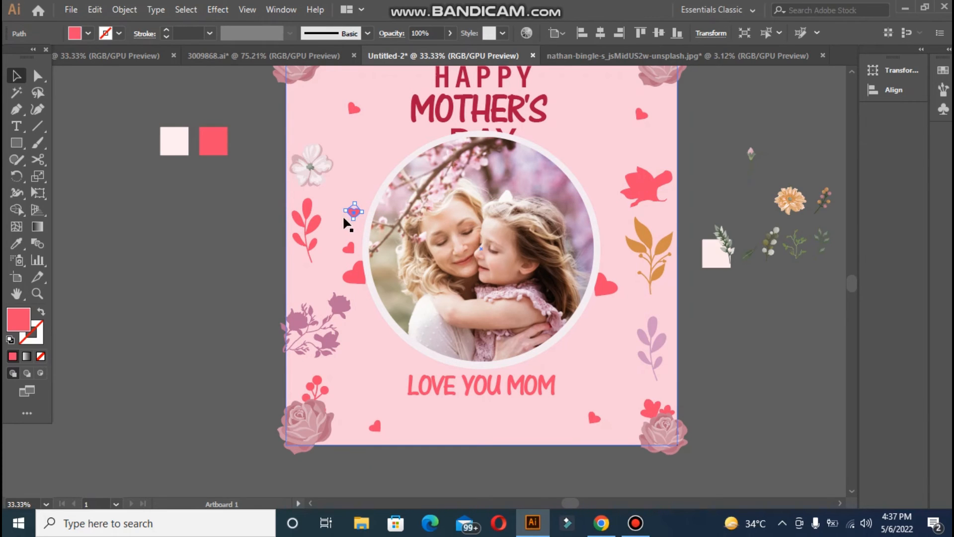
mouse_move(348, 218)
mouse_down()
mouse_move(342, 203)
mouse_move(346, 220)
mouse_move(332, 217)
mouse_move(349, 236)
mouse_up()
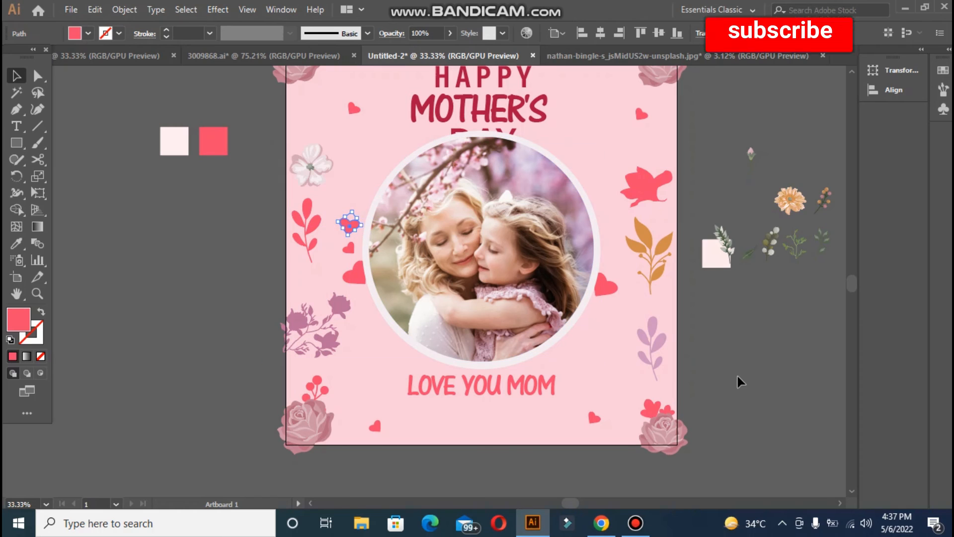
click(737, 372)
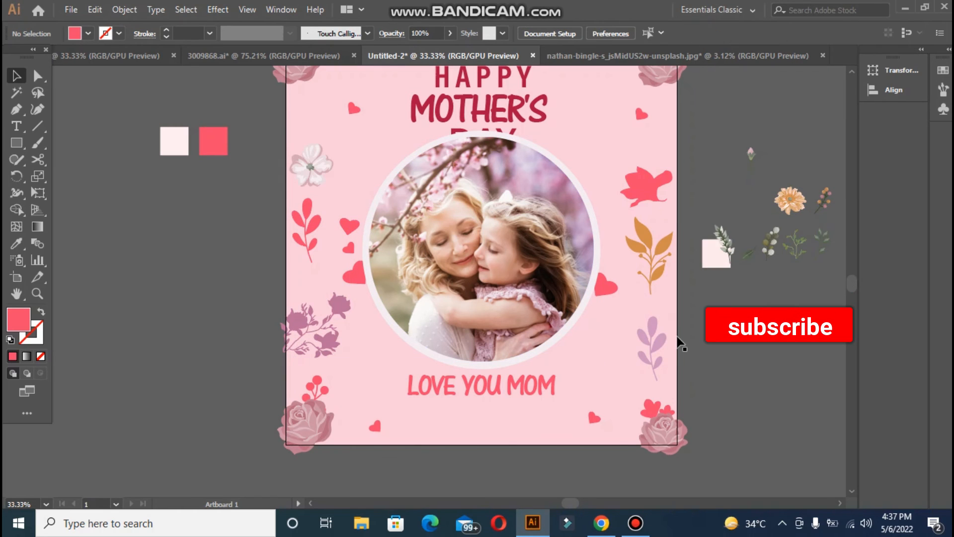
Step: Replace the coral flower above the orange leaf sprig with an enlarged rosebud, moving the flower off the artboard
drag(680, 258, 728, 337)
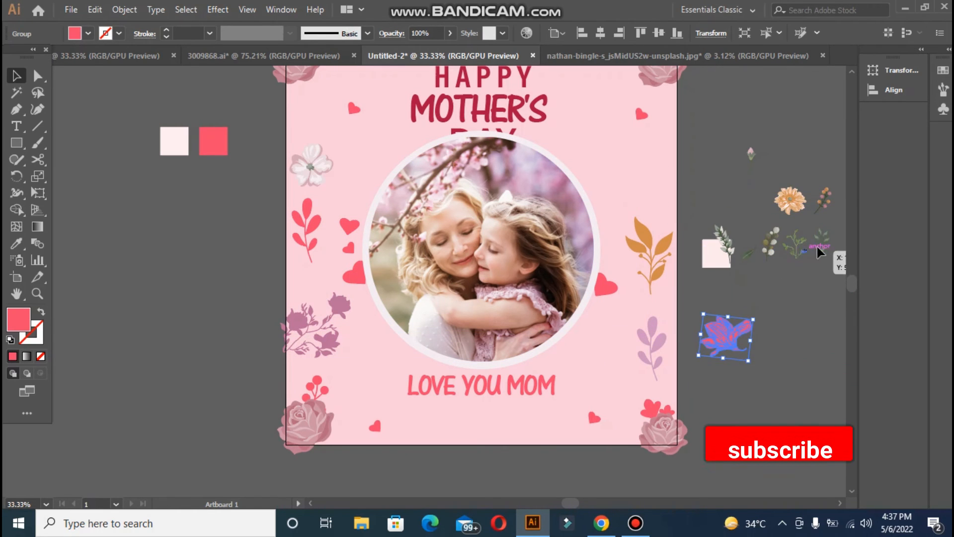
drag(750, 221, 722, 209)
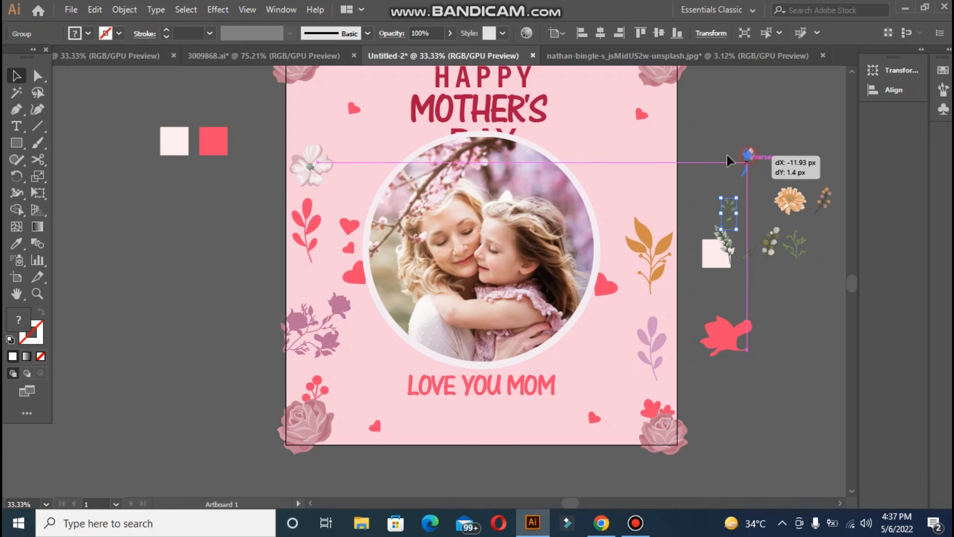
drag(726, 160, 639, 145)
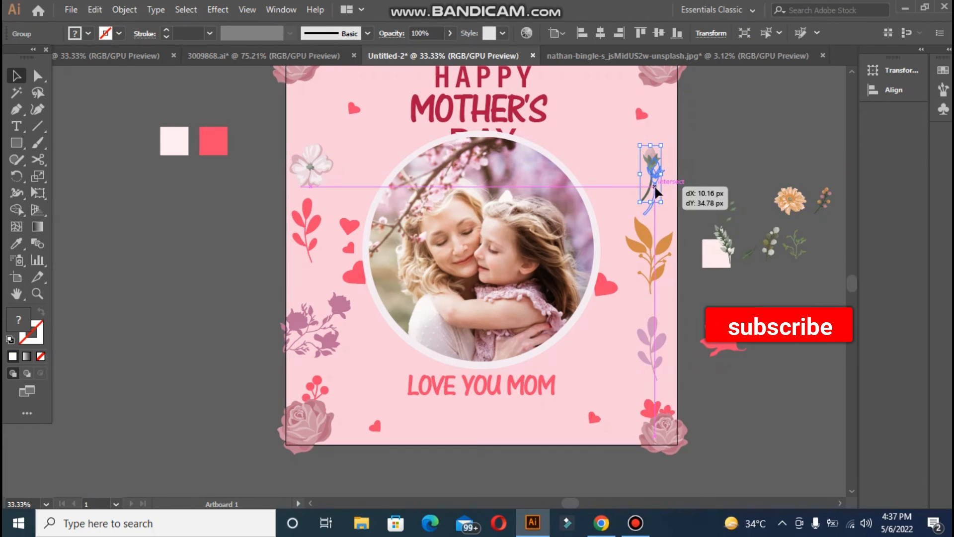
drag(663, 199, 663, 199)
click(716, 151)
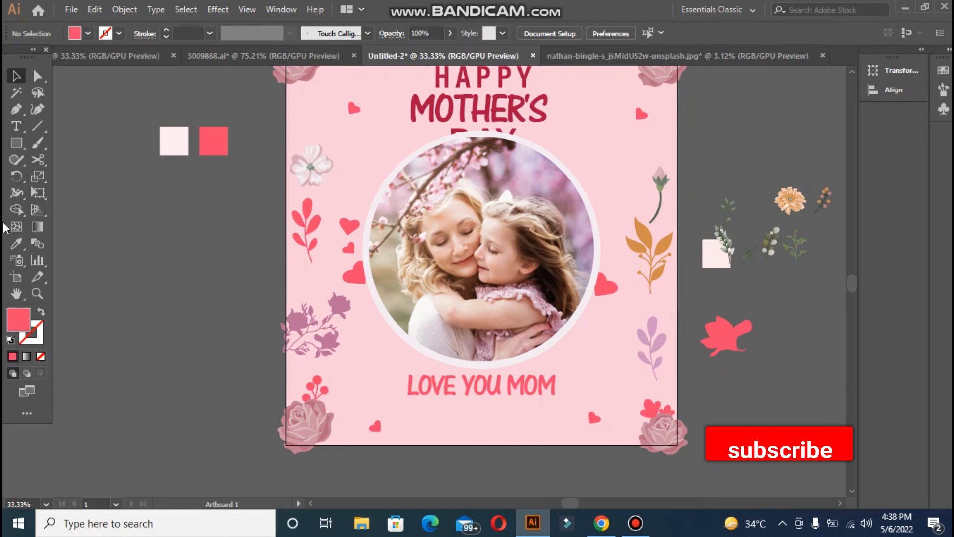
Step: Recolor the rosebud on the right side with the coral sampled from the swatch square
click(658, 180)
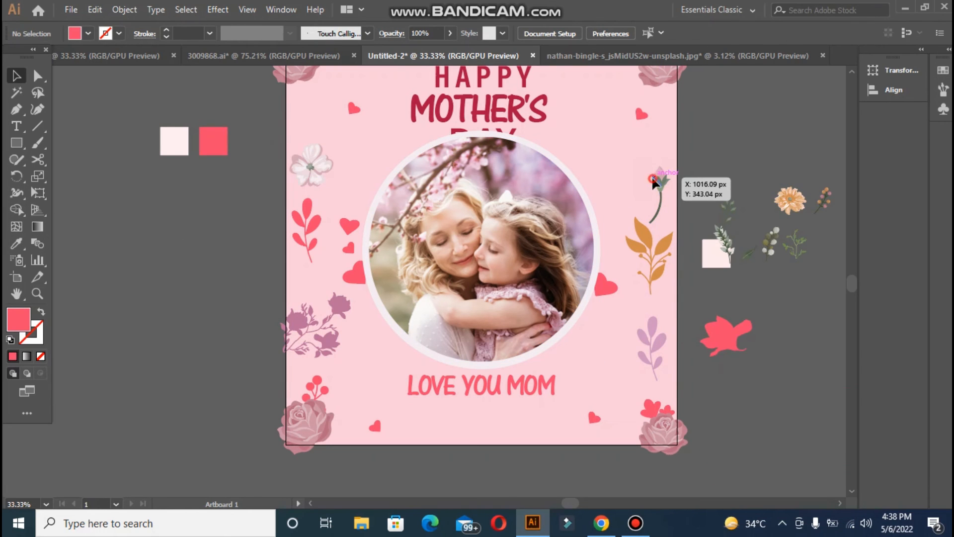
click(12, 241)
click(222, 134)
click(14, 77)
click(78, 95)
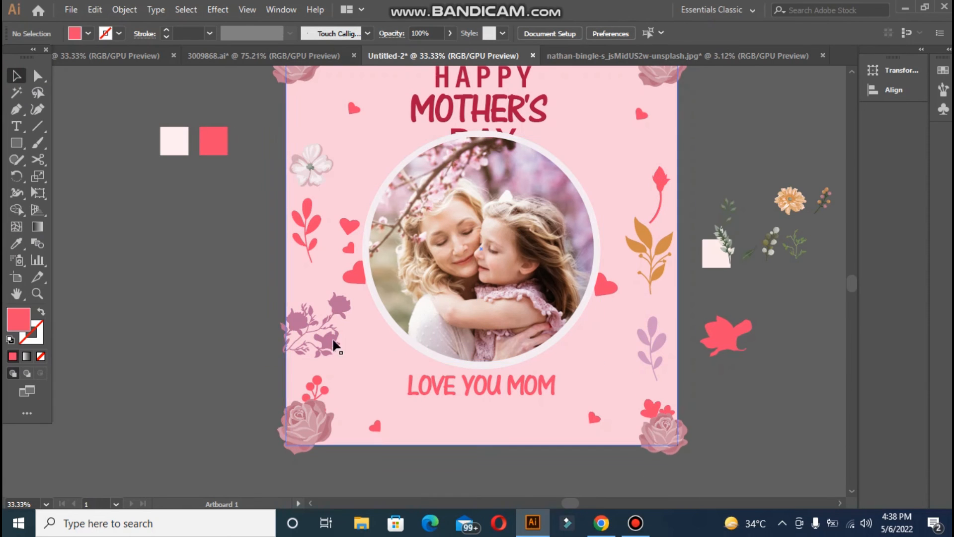
Step: Bring the "HAPPY MOTHER'S DAY" heading to the front so it overlaps the photo
right_click(506, 110)
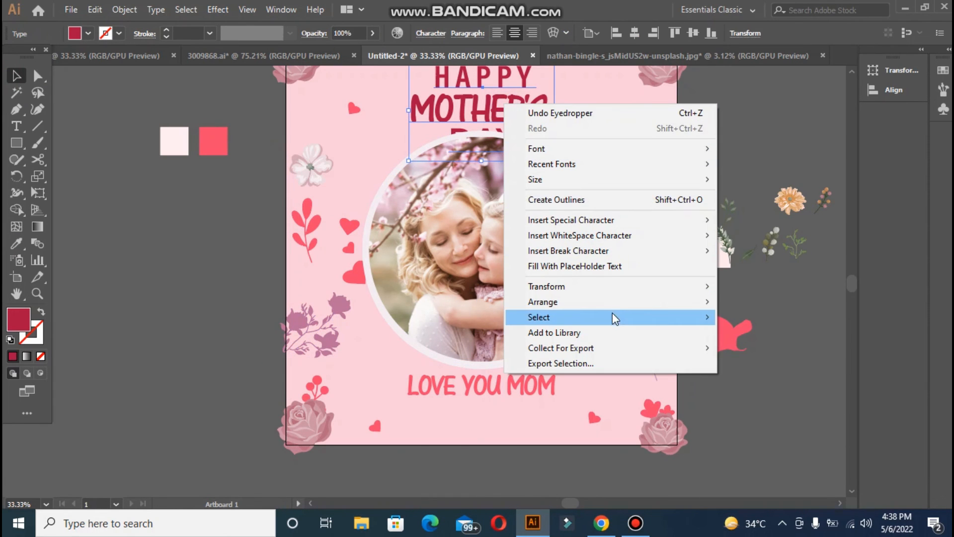
mouse_move(681, 309)
click(760, 301)
click(730, 348)
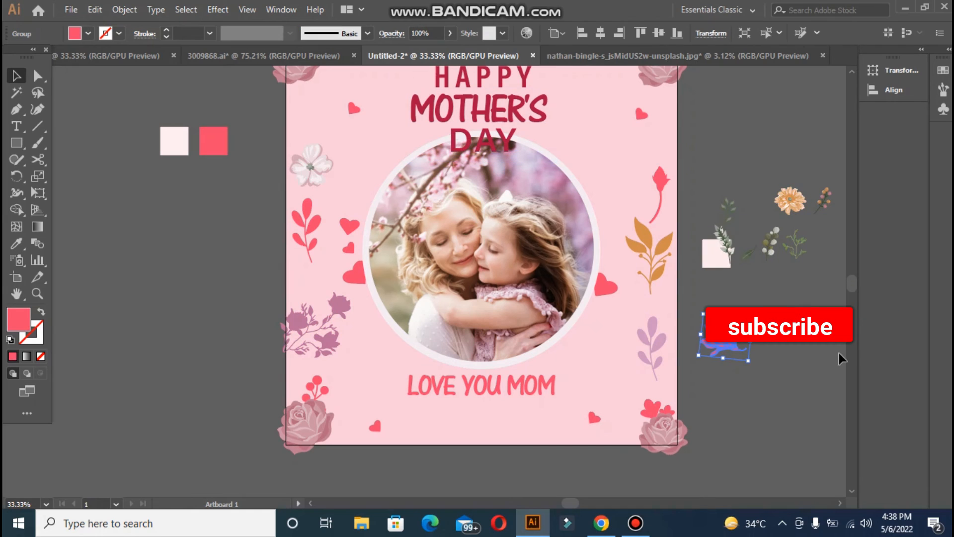
Step: Move the bottom-right rose to the middle of the artboard's bottom edge, slightly enlarged, and delete the bottom-left rose
key(ctrl+minus)
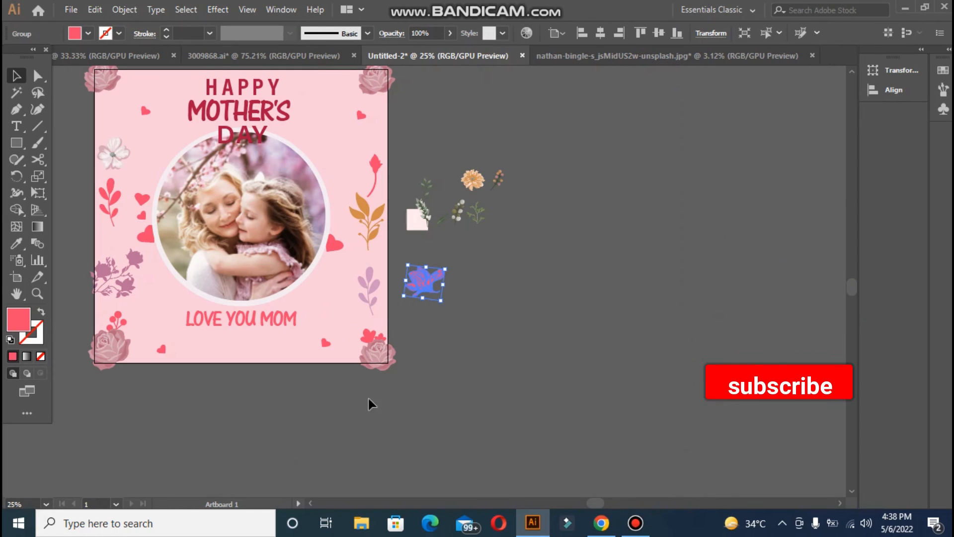
drag(594, 502, 559, 502)
click(559, 502)
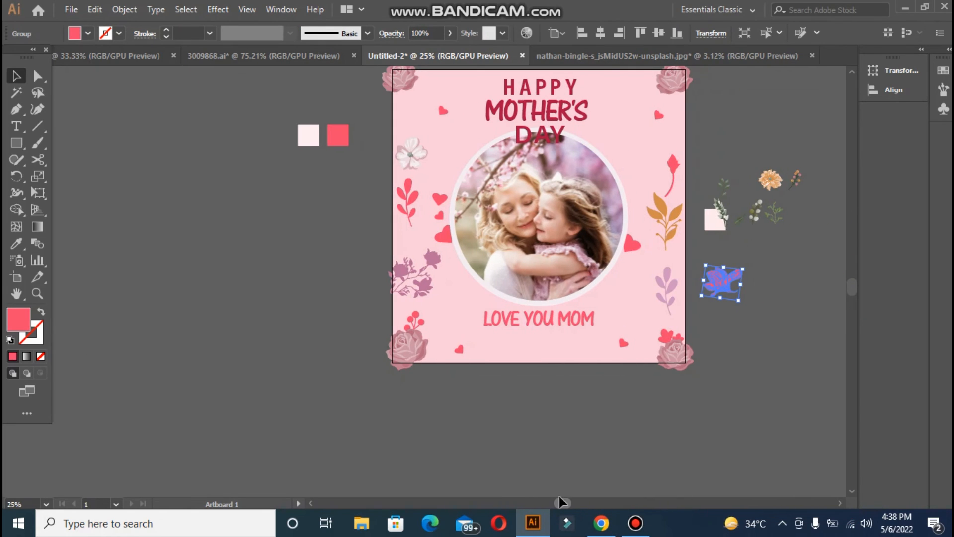
drag(851, 286, 856, 278)
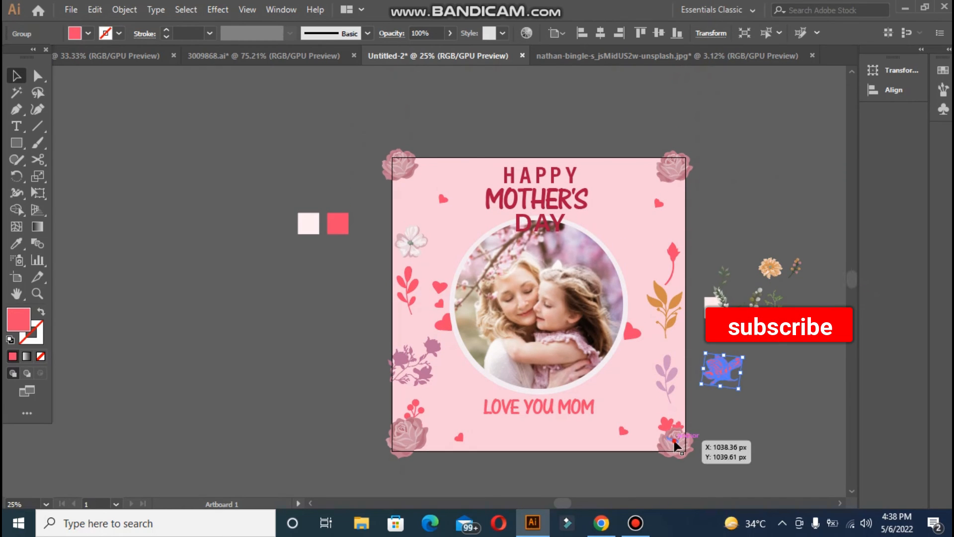
drag(675, 442, 572, 419)
click(270, 374)
click(541, 452)
click(205, 379)
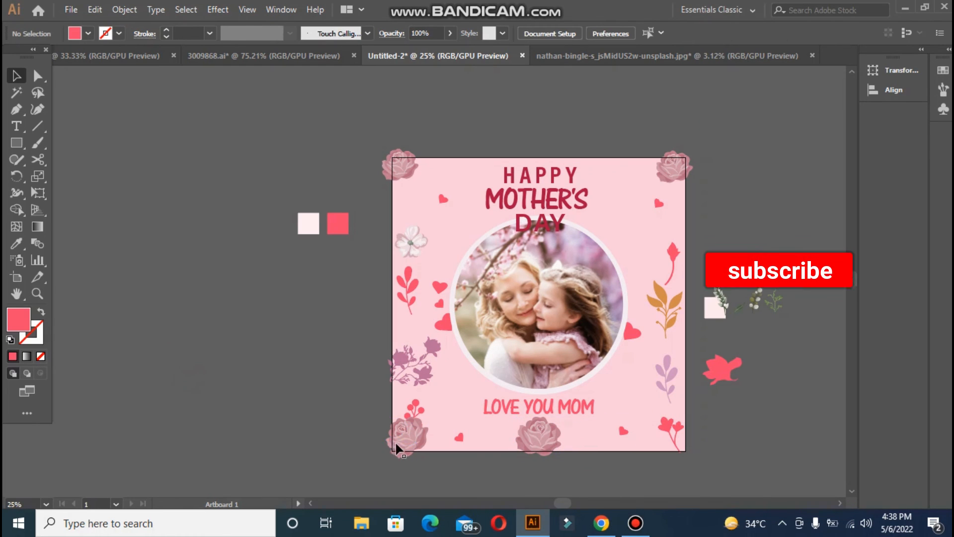
drag(398, 440, 252, 396)
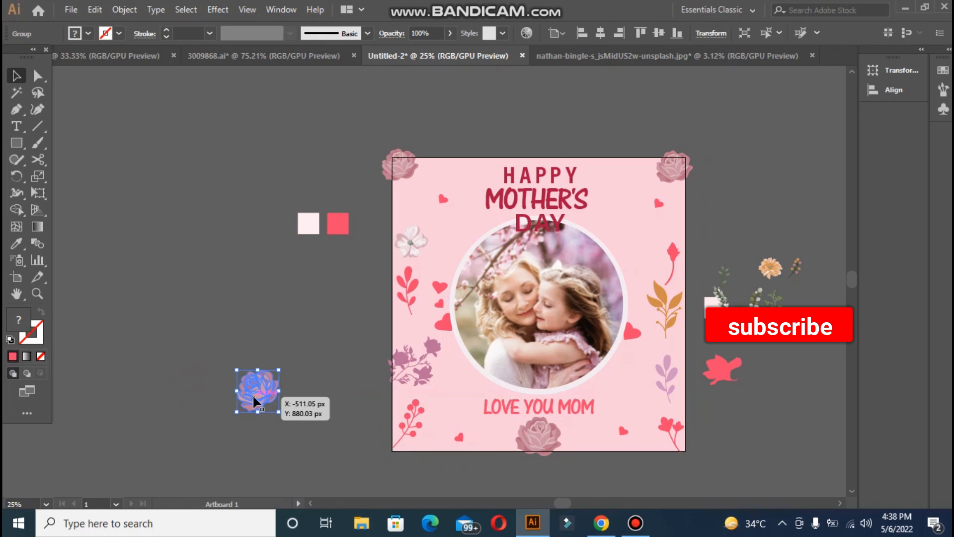
key(Delete)
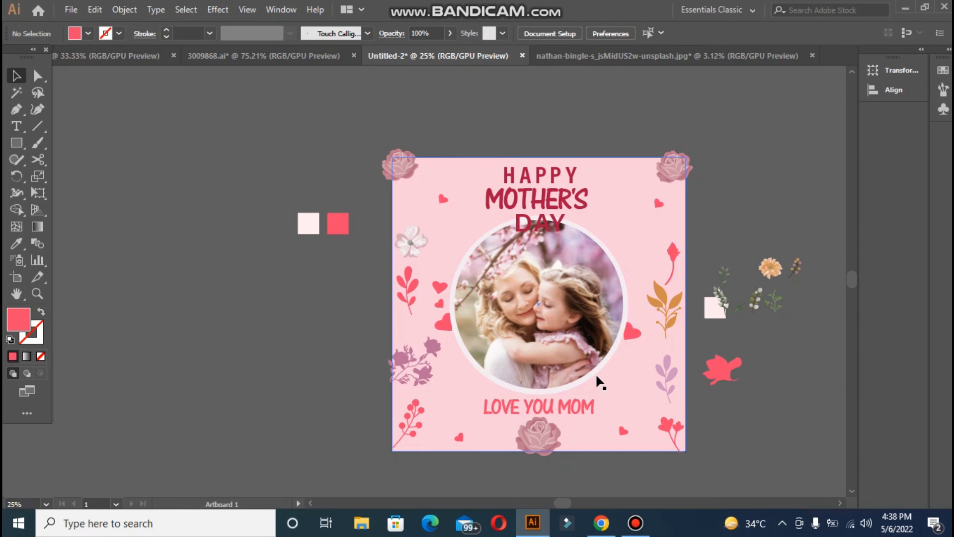
Step: Try a bright pink fill on the ring around the photo, and undo it
click(591, 376)
double_click(16, 318)
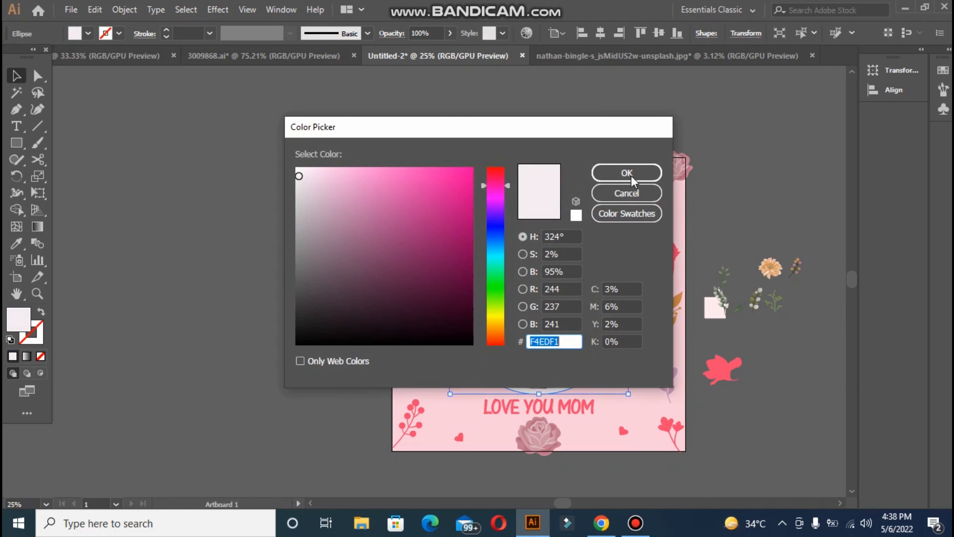
click(618, 173)
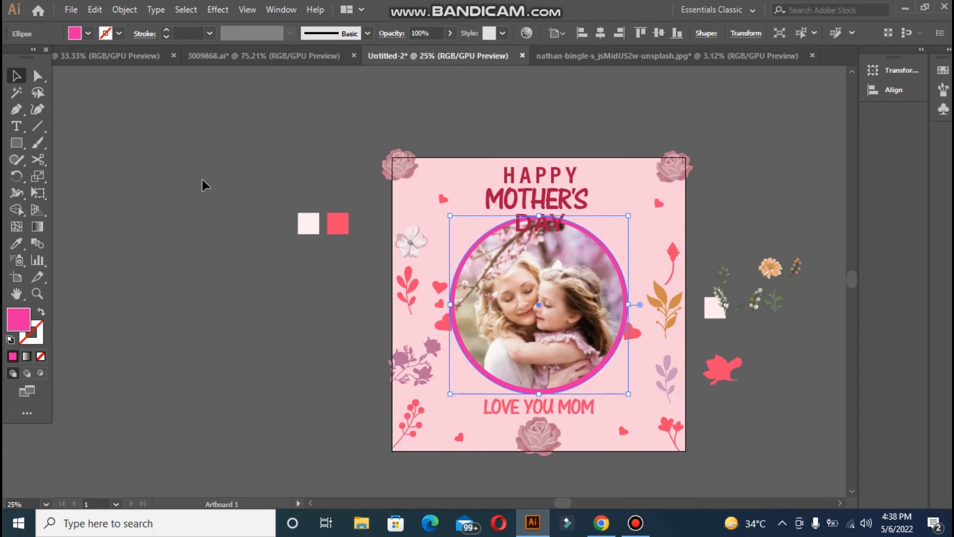
key(ctrl+z)
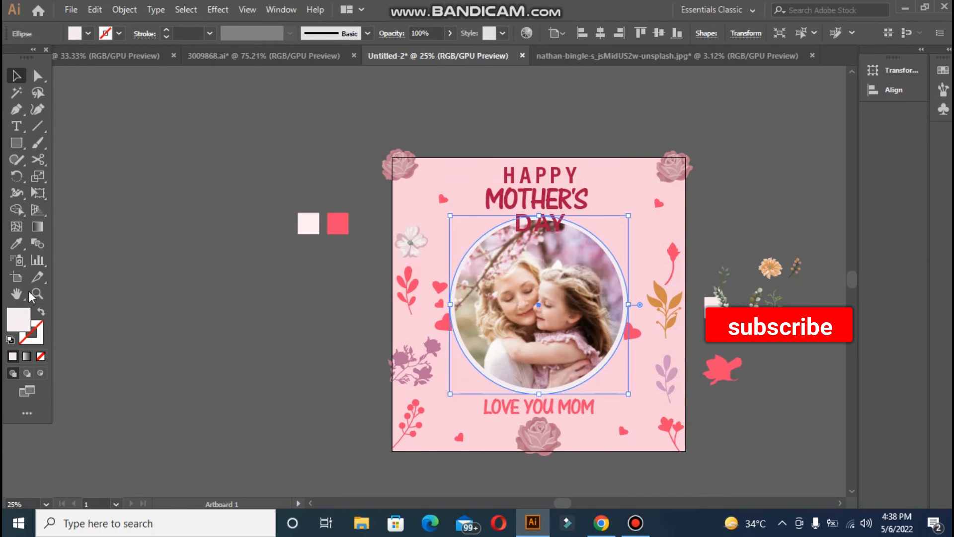
Step: Fill the ring around the photo with bright red F9063B
double_click(19, 323)
text(F9063B)
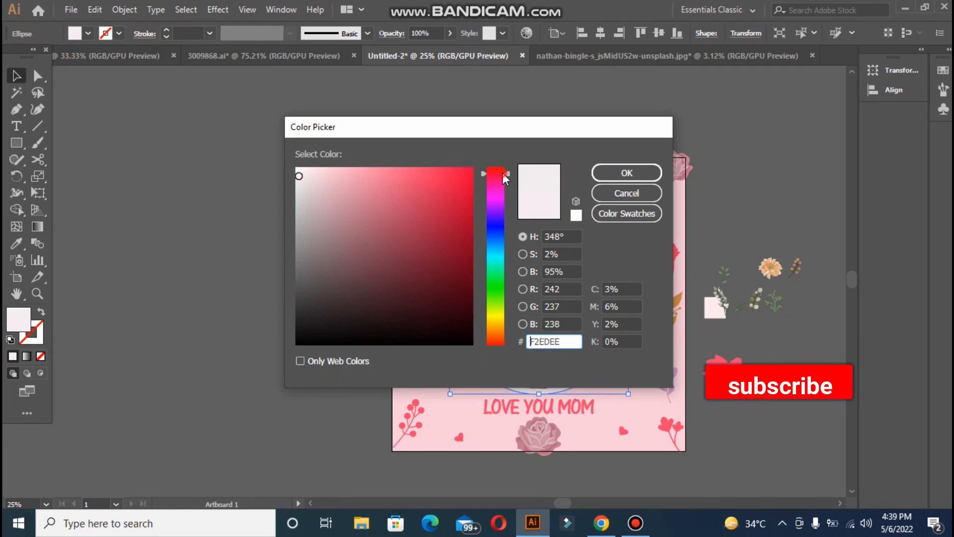
click(612, 173)
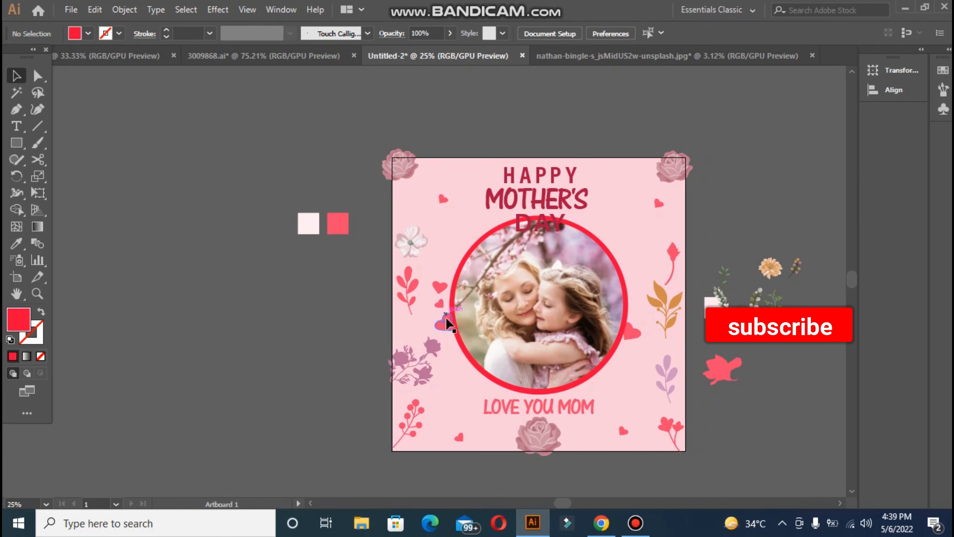
Step: Duplicate the larger left heart to the photo ring's upper-right edge, partly tucked behind the ring
drag(447, 329, 645, 266)
click(795, 391)
click(748, 395)
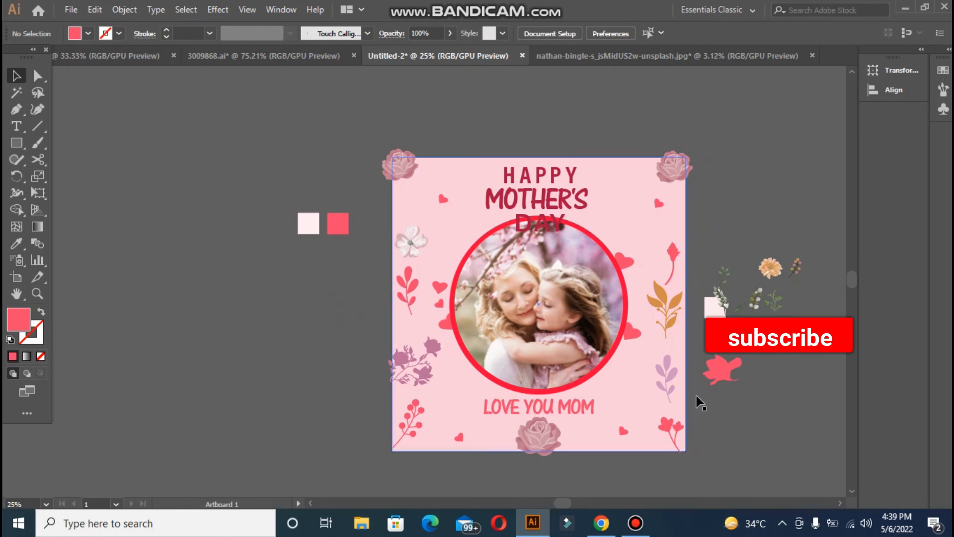
click(636, 523)
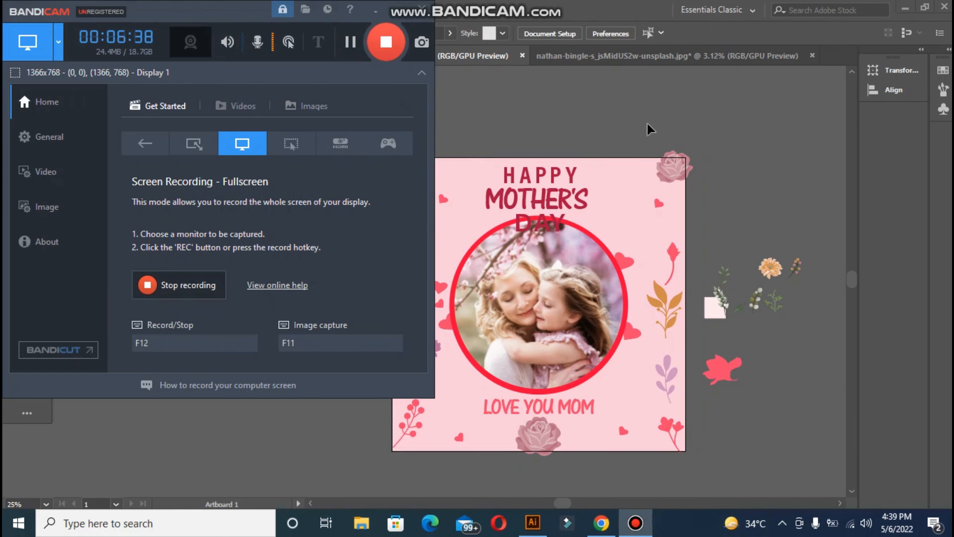
click(756, 140)
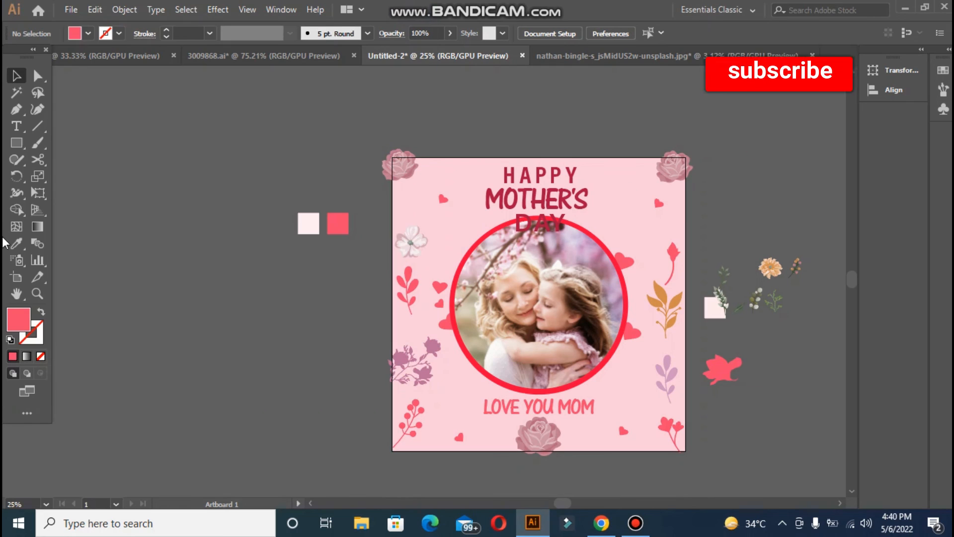
Step: Duplicate the coral heart at the photo ring's left edge onto the empty pasteboard and turn it into an outline with a 5 pt stroke
key(ctrl+plus)
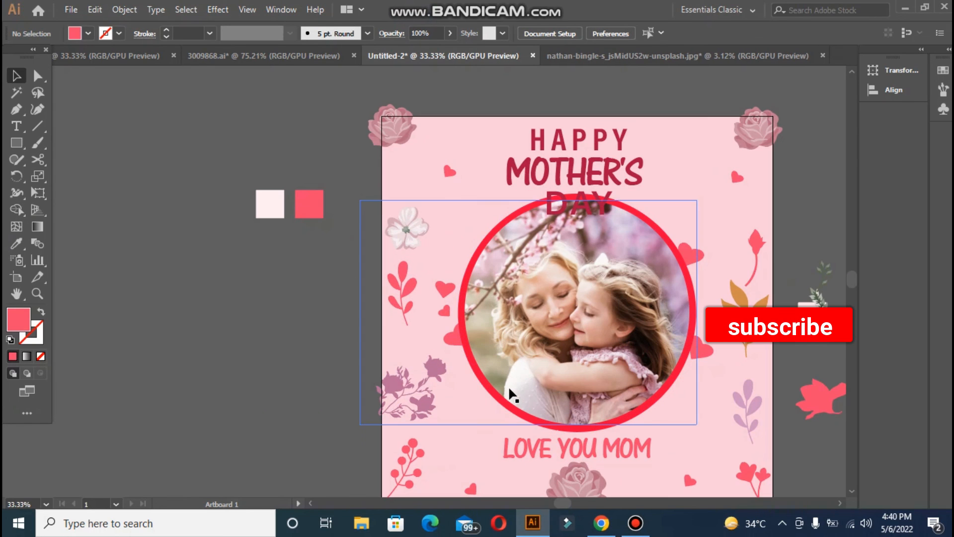
mouse_move(452, 338)
mouse_down()
mouse_move(203, 298)
mouse_move(207, 327)
mouse_up()
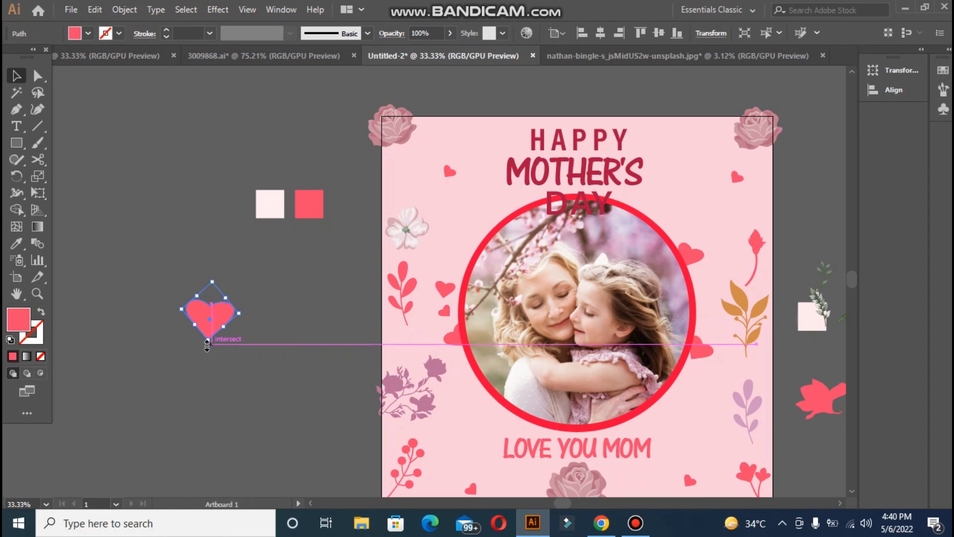
click(41, 311)
click(165, 30)
click(166, 30)
click(166, 30)
click(165, 30)
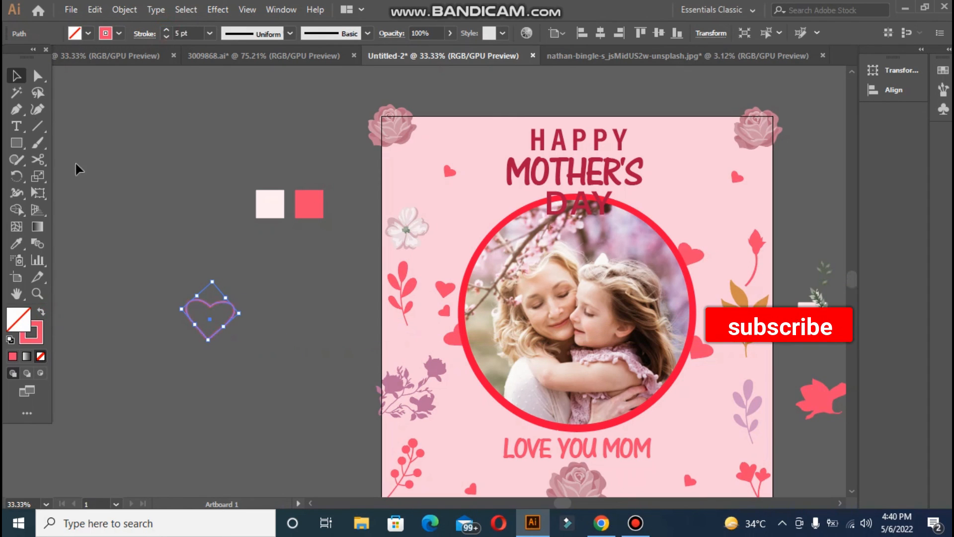
Step: Move the outlined heart to the photo ring's lower-right edge, enlarge it slightly and send it backward one level
drag(208, 311, 665, 379)
drag(669, 414, 666, 431)
click(187, 383)
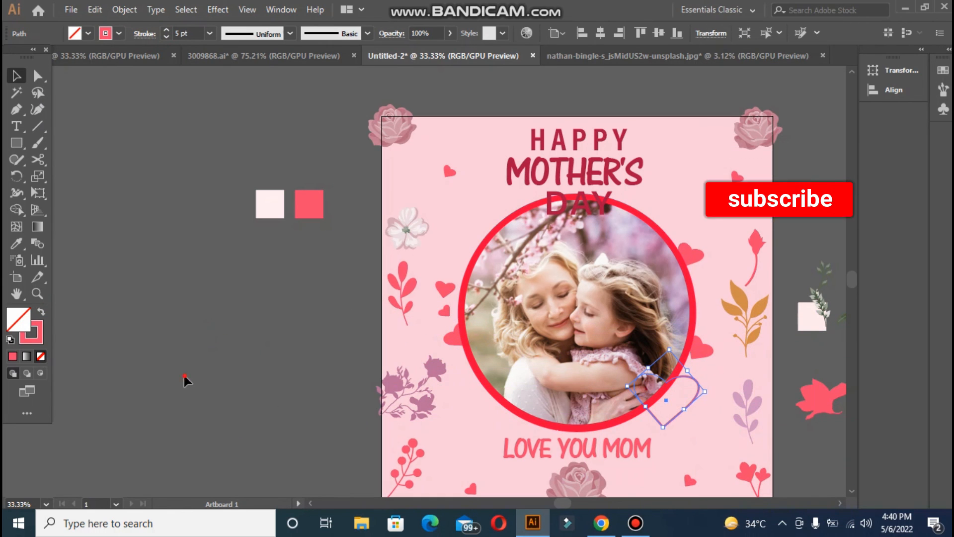
right_click(689, 400)
mouse_move(740, 330)
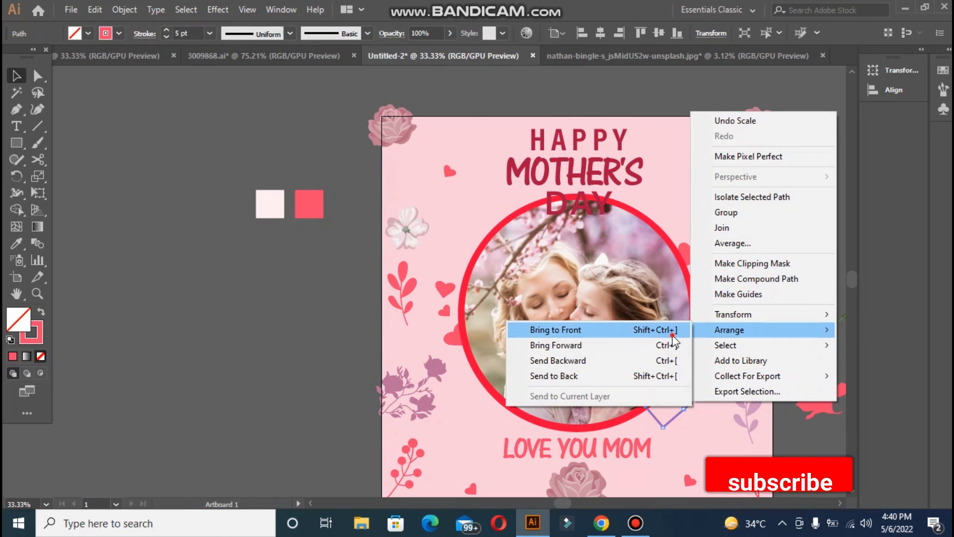
click(556, 359)
click(426, 408)
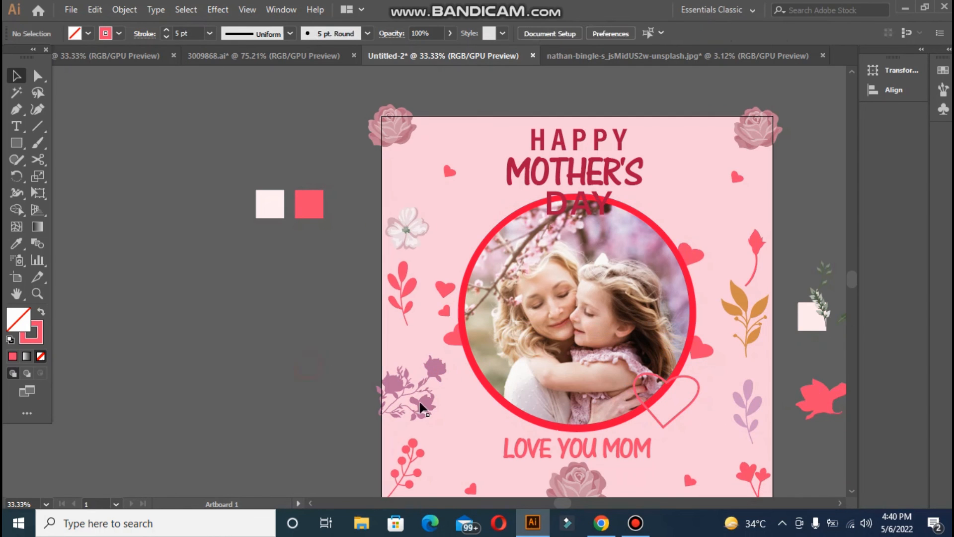
Step: Recolour the ring around the photo with the dusty rose sampled from the artboard's top-left rose
click(505, 406)
click(18, 246)
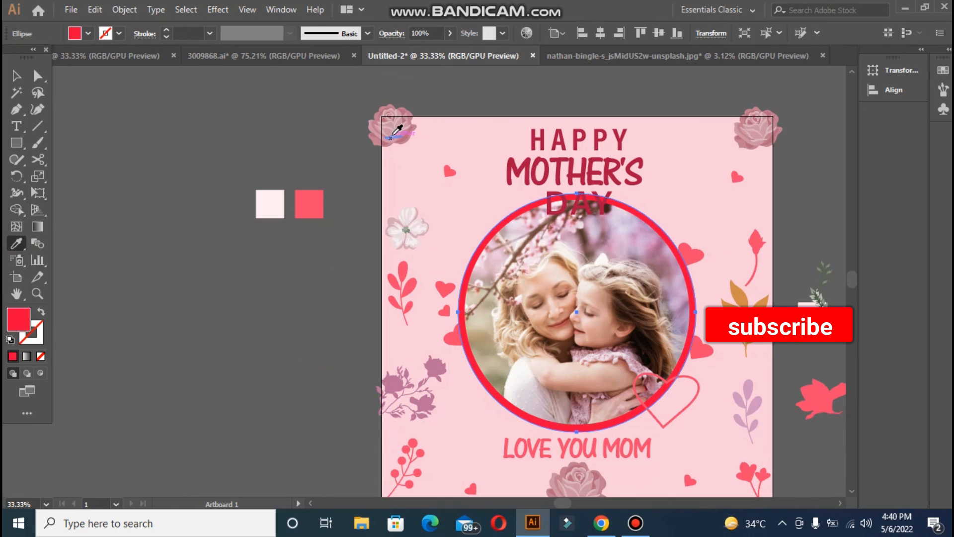
click(392, 108)
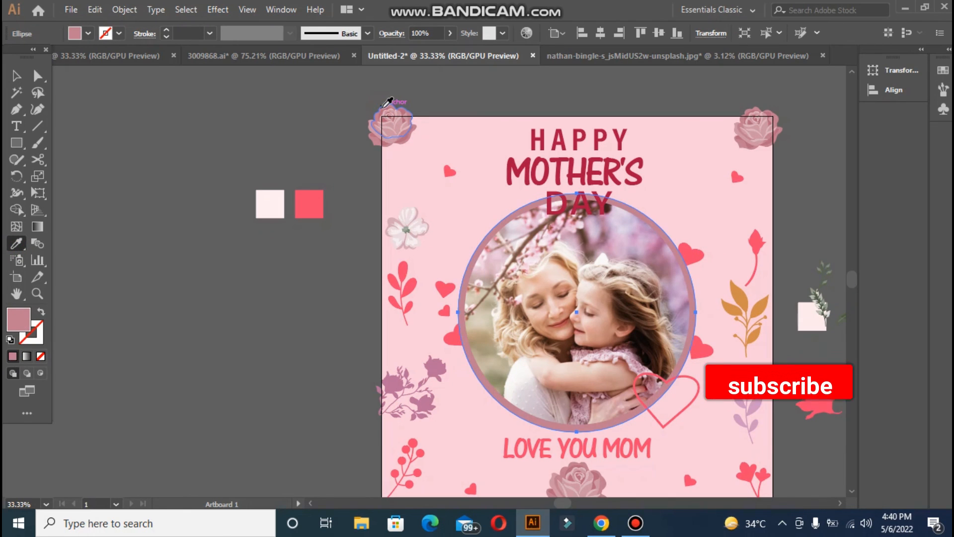
click(16, 75)
click(187, 175)
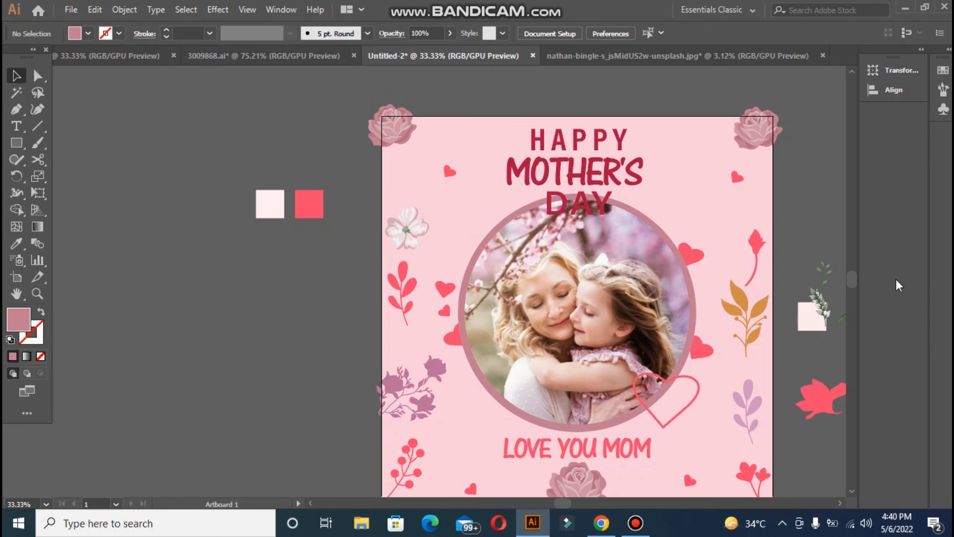
key(p)
key(ctrl+minus)
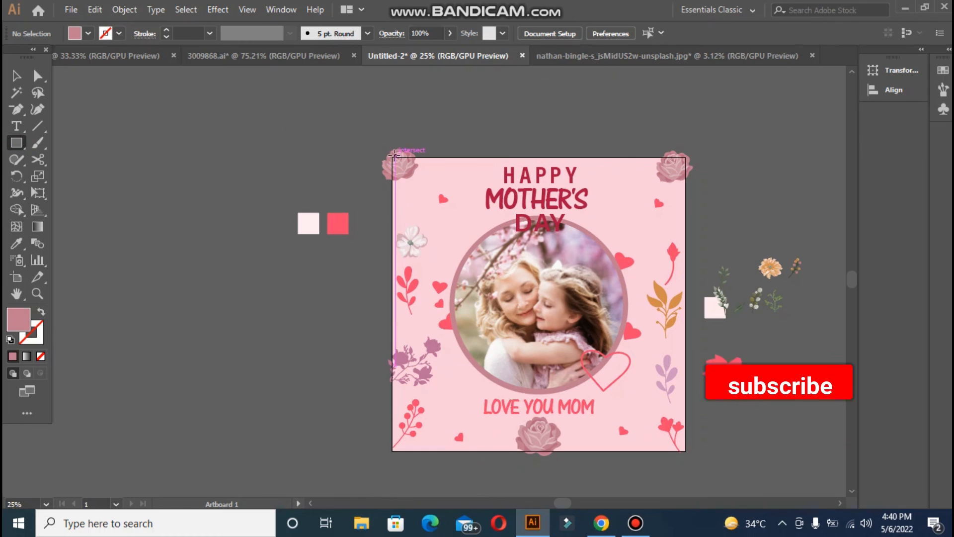
drag(390, 155, 687, 455)
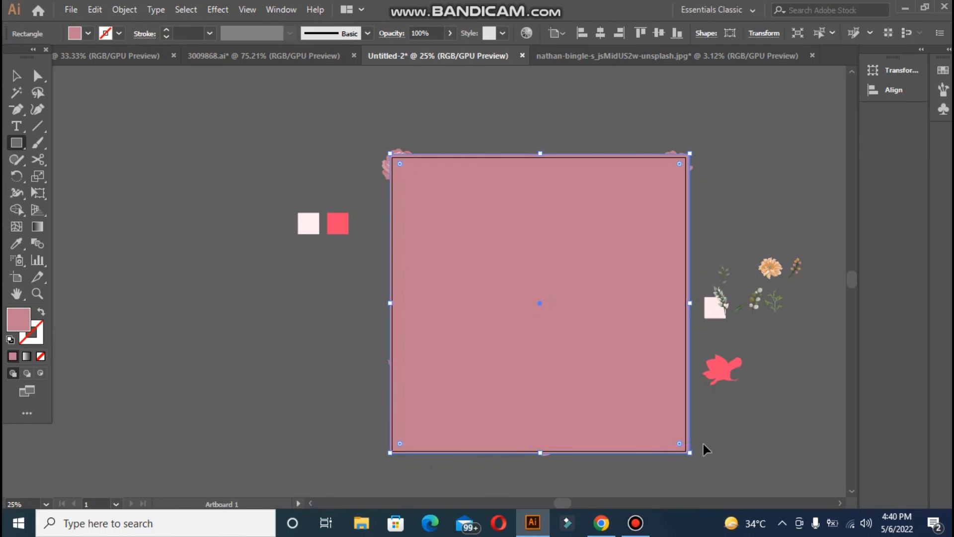
key(ctrl+z)
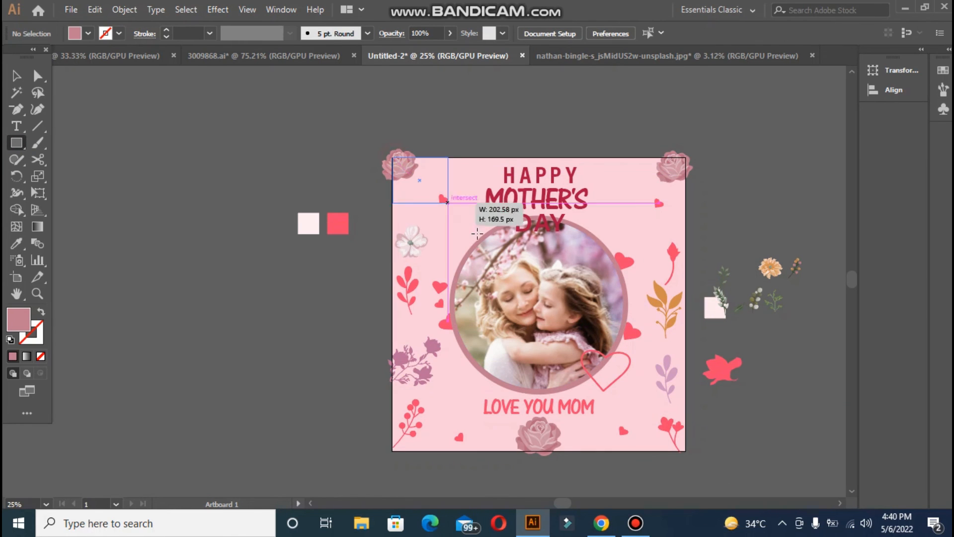
Step: Draw a rectangle exactly covering the artboard and use it as a clipping mask for all the artwork
drag(477, 233, 687, 453)
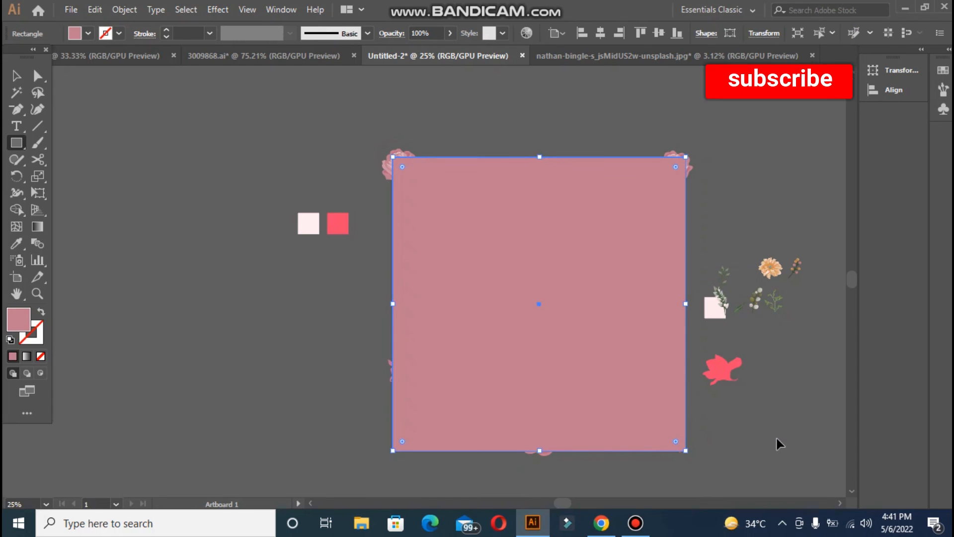
key(ctrl+alt+a)
key(ctrl+a)
right_click(473, 252)
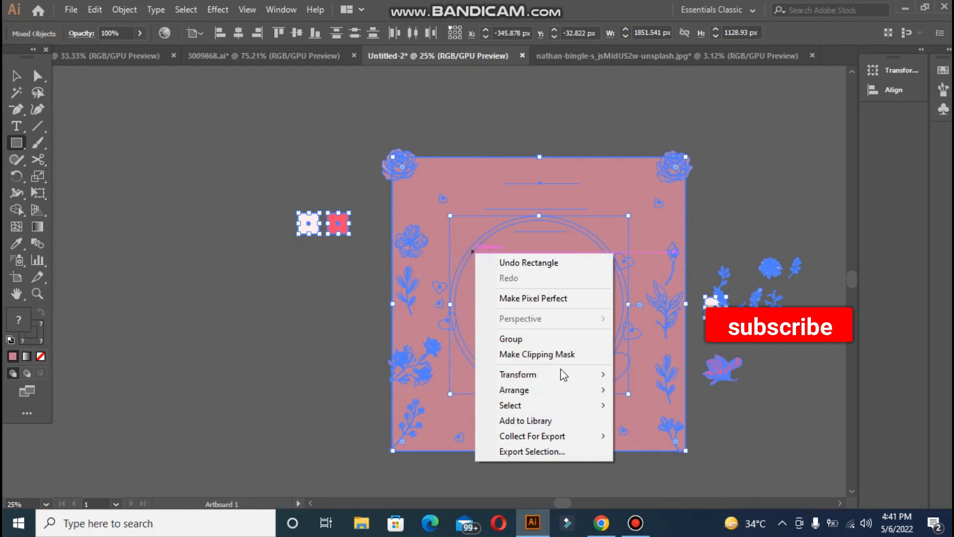
click(537, 354)
key(v)
click(81, 103)
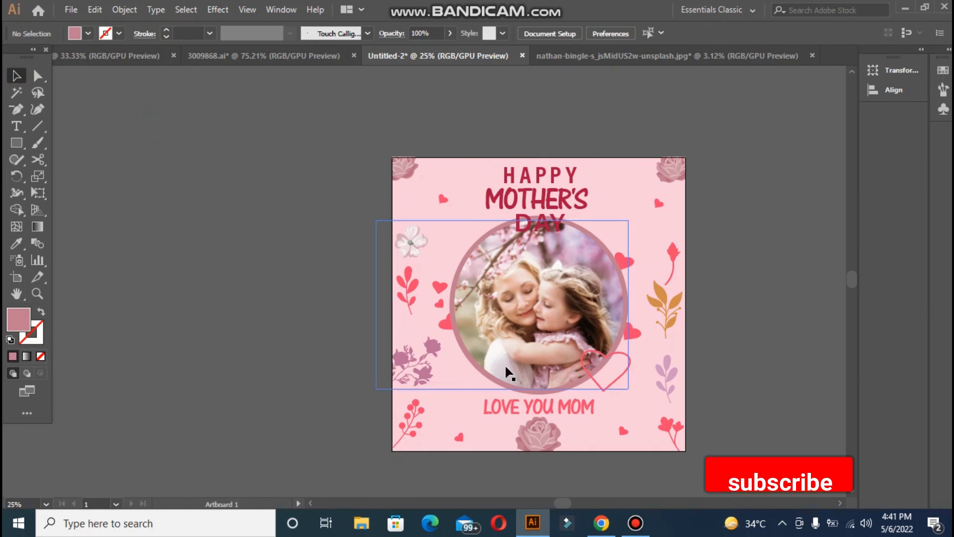
key(ctrl+equal)
key(ctrl+0)
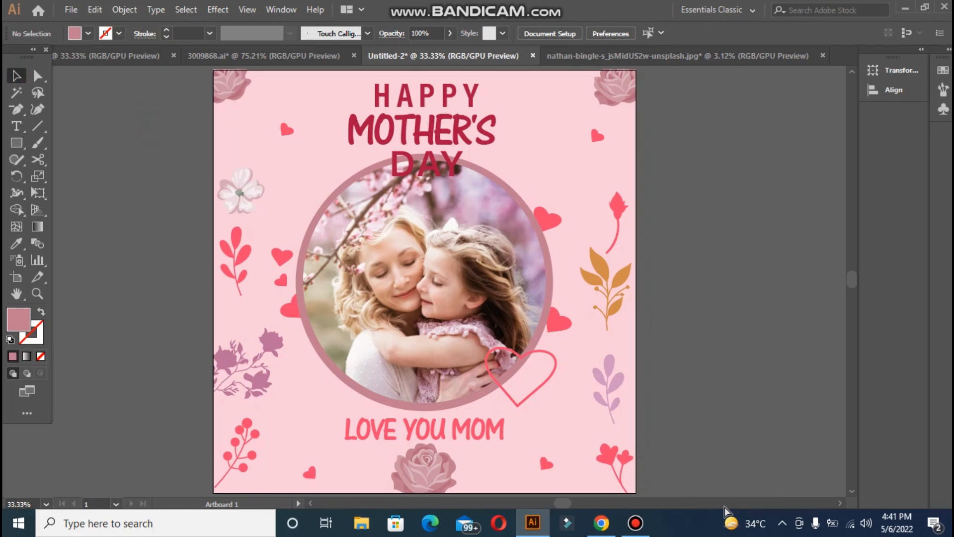
key(ctrl+minus)
key(ctrl+equal)
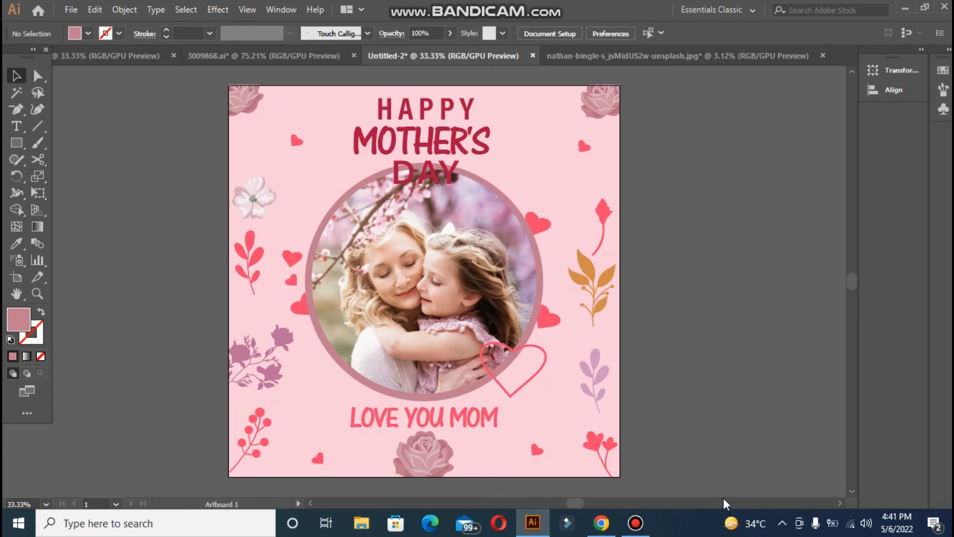
mouse_move(628, 531)
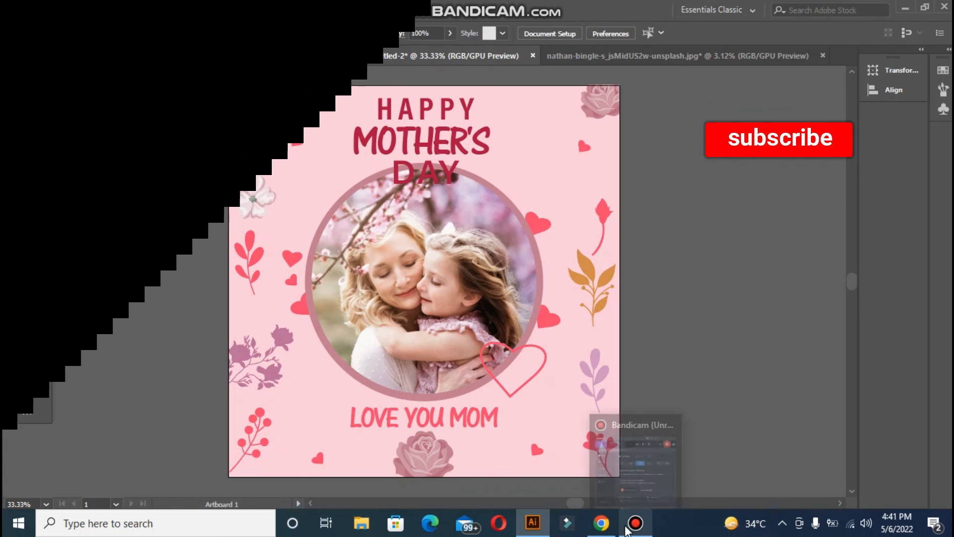